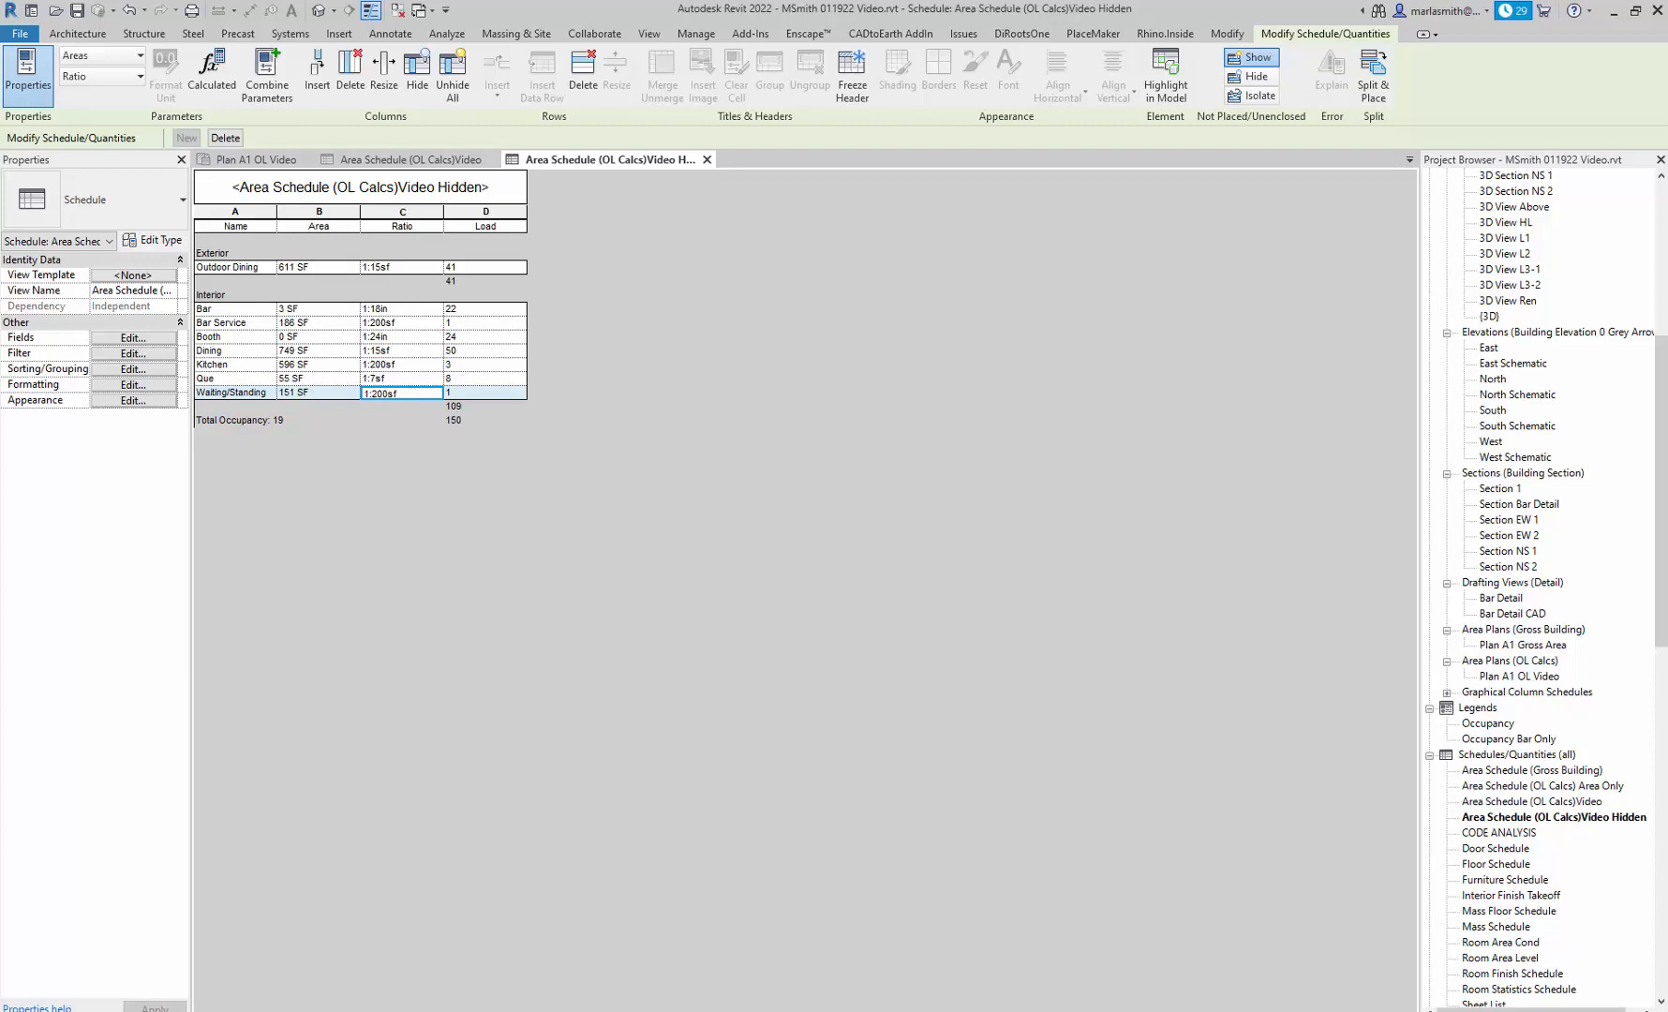
Switch to Excel and insert a blank row between the title and the header row of the exported occupancy schedule.
left_click_drag(0, 221, 1058, 138)
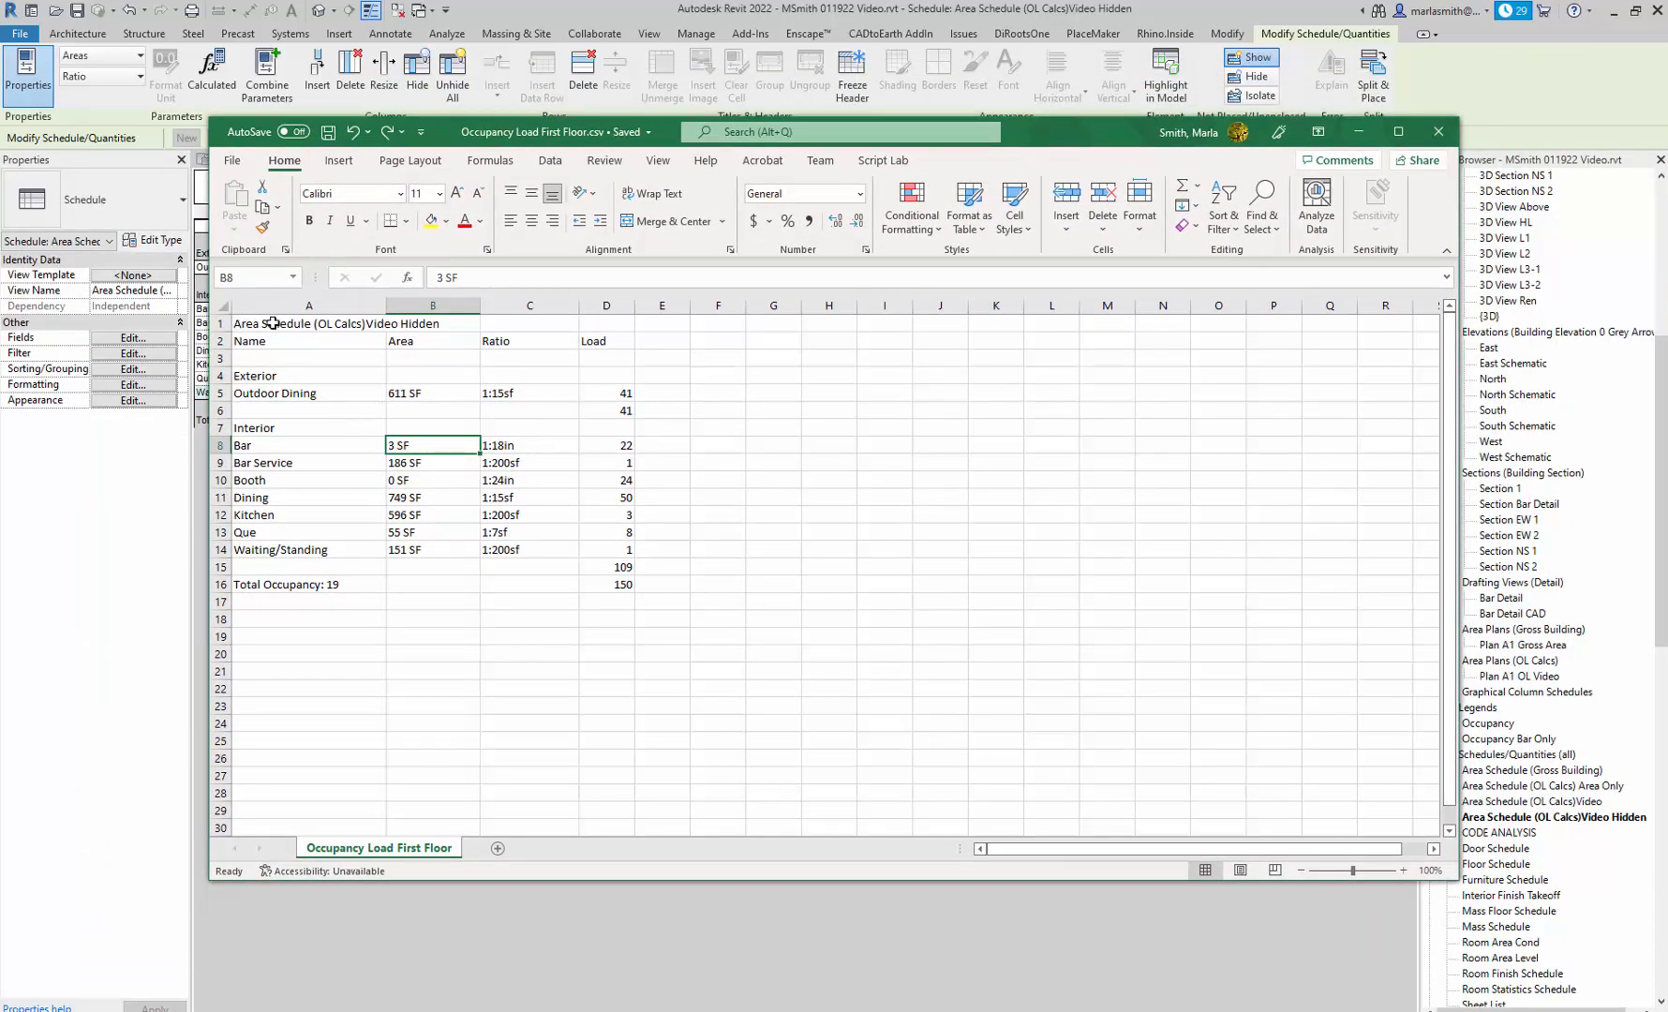
left_click_drag(251, 342, 596, 607)
left_click(417, 462)
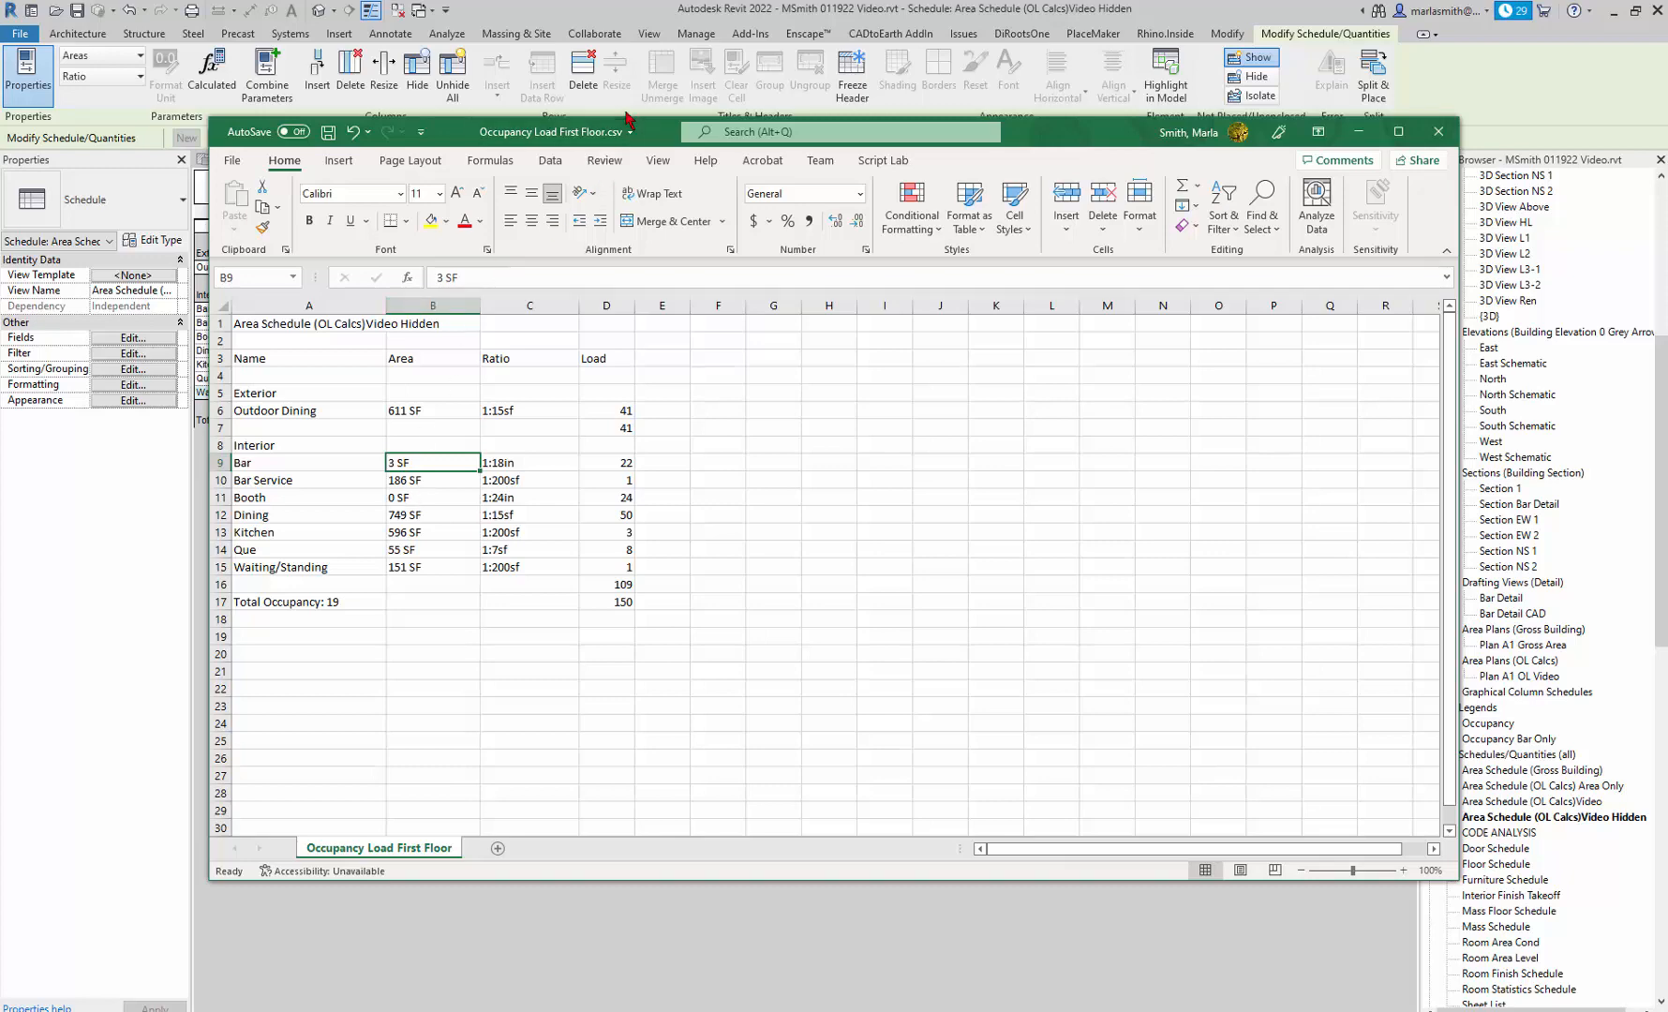
Switch to Revit and examine the Area Schedule (OL Calcs)Video, including its list of scheduled fields.
left_click_drag(1090, 141, 0, 178)
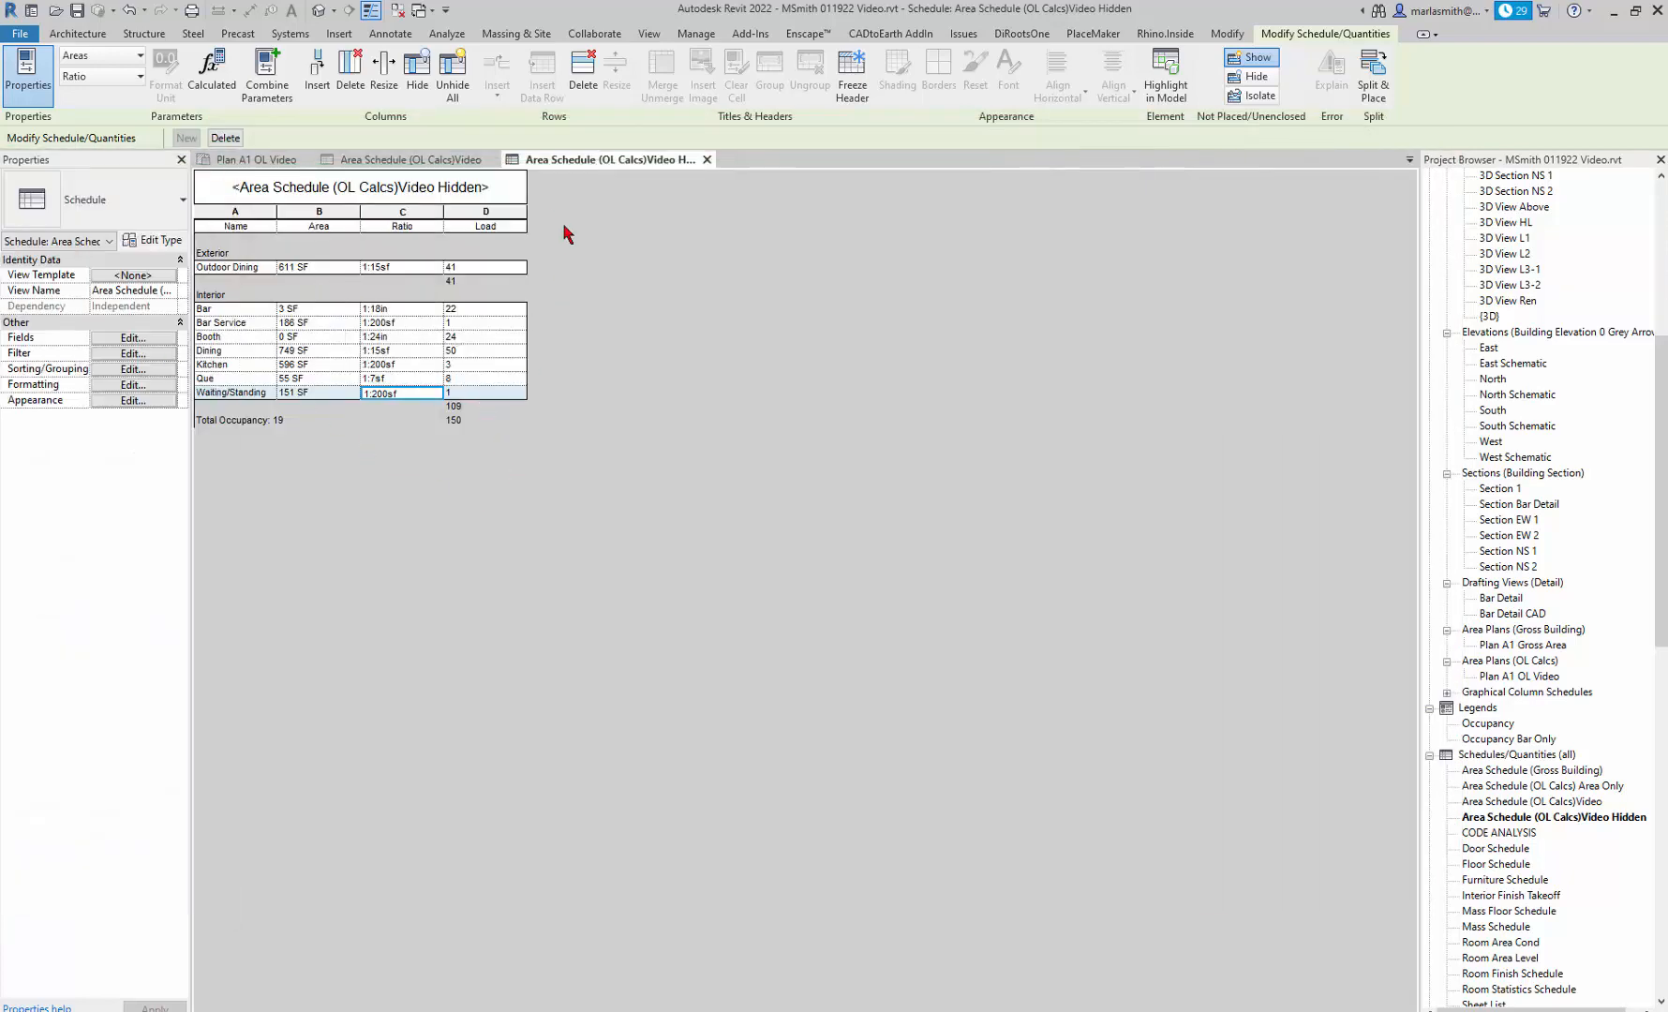
left_click(460, 162)
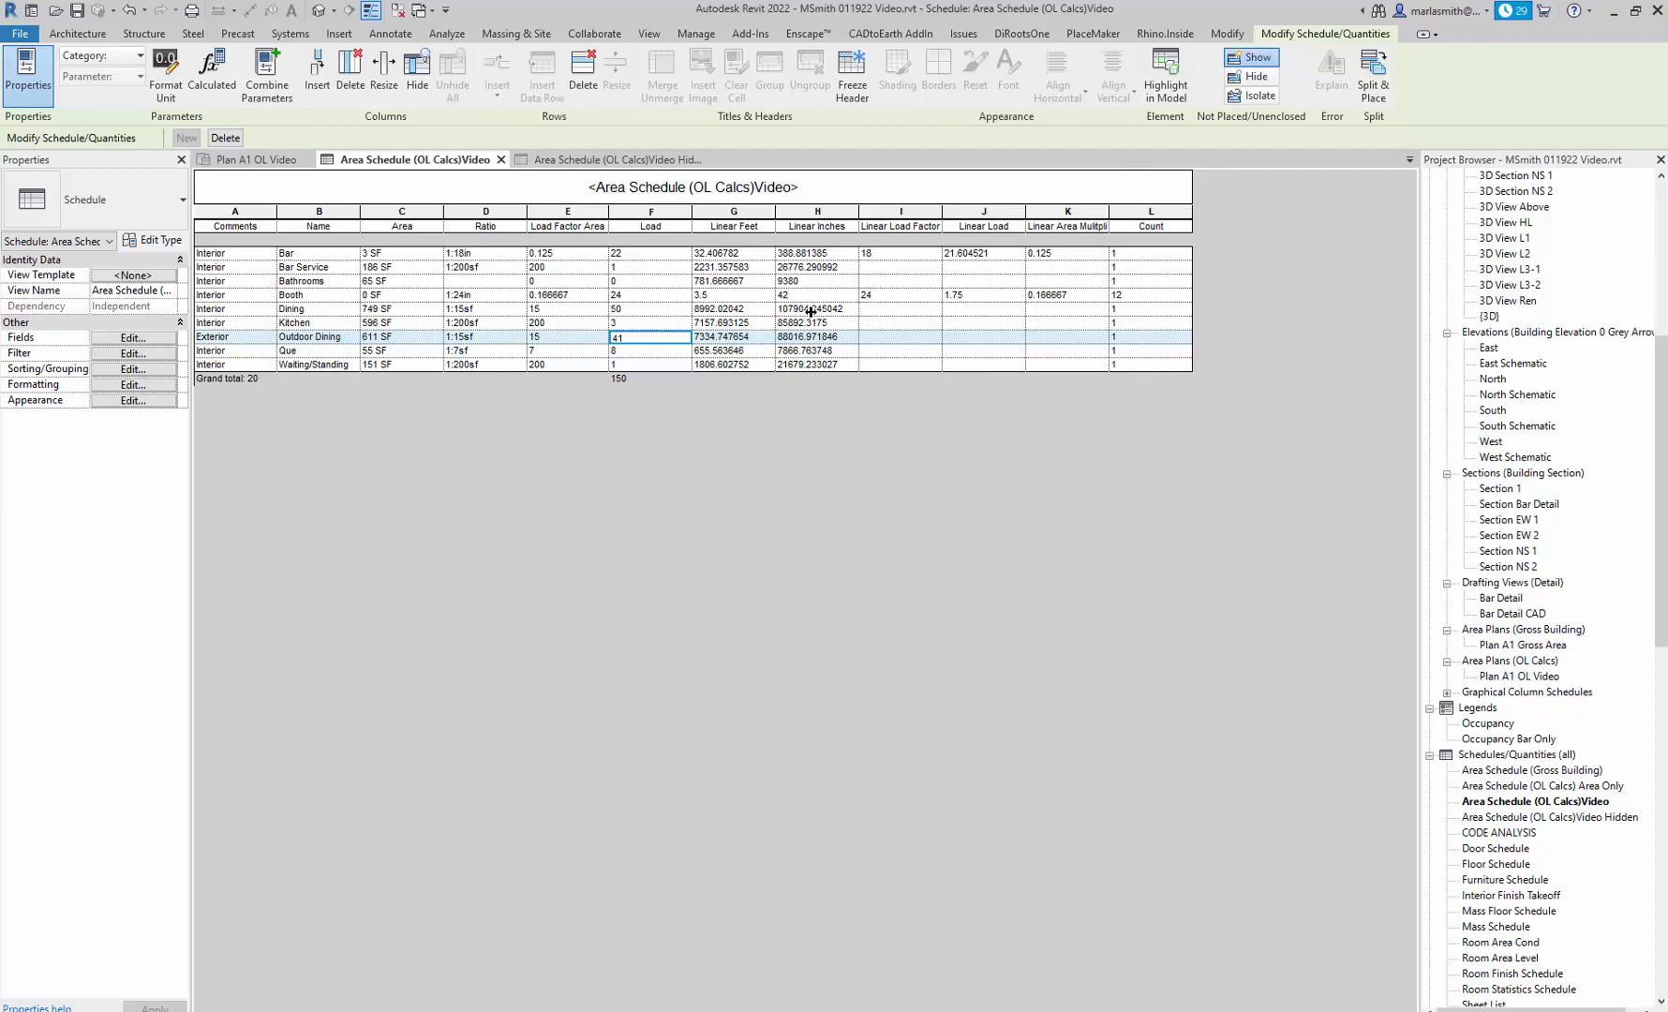
left_click(132, 338)
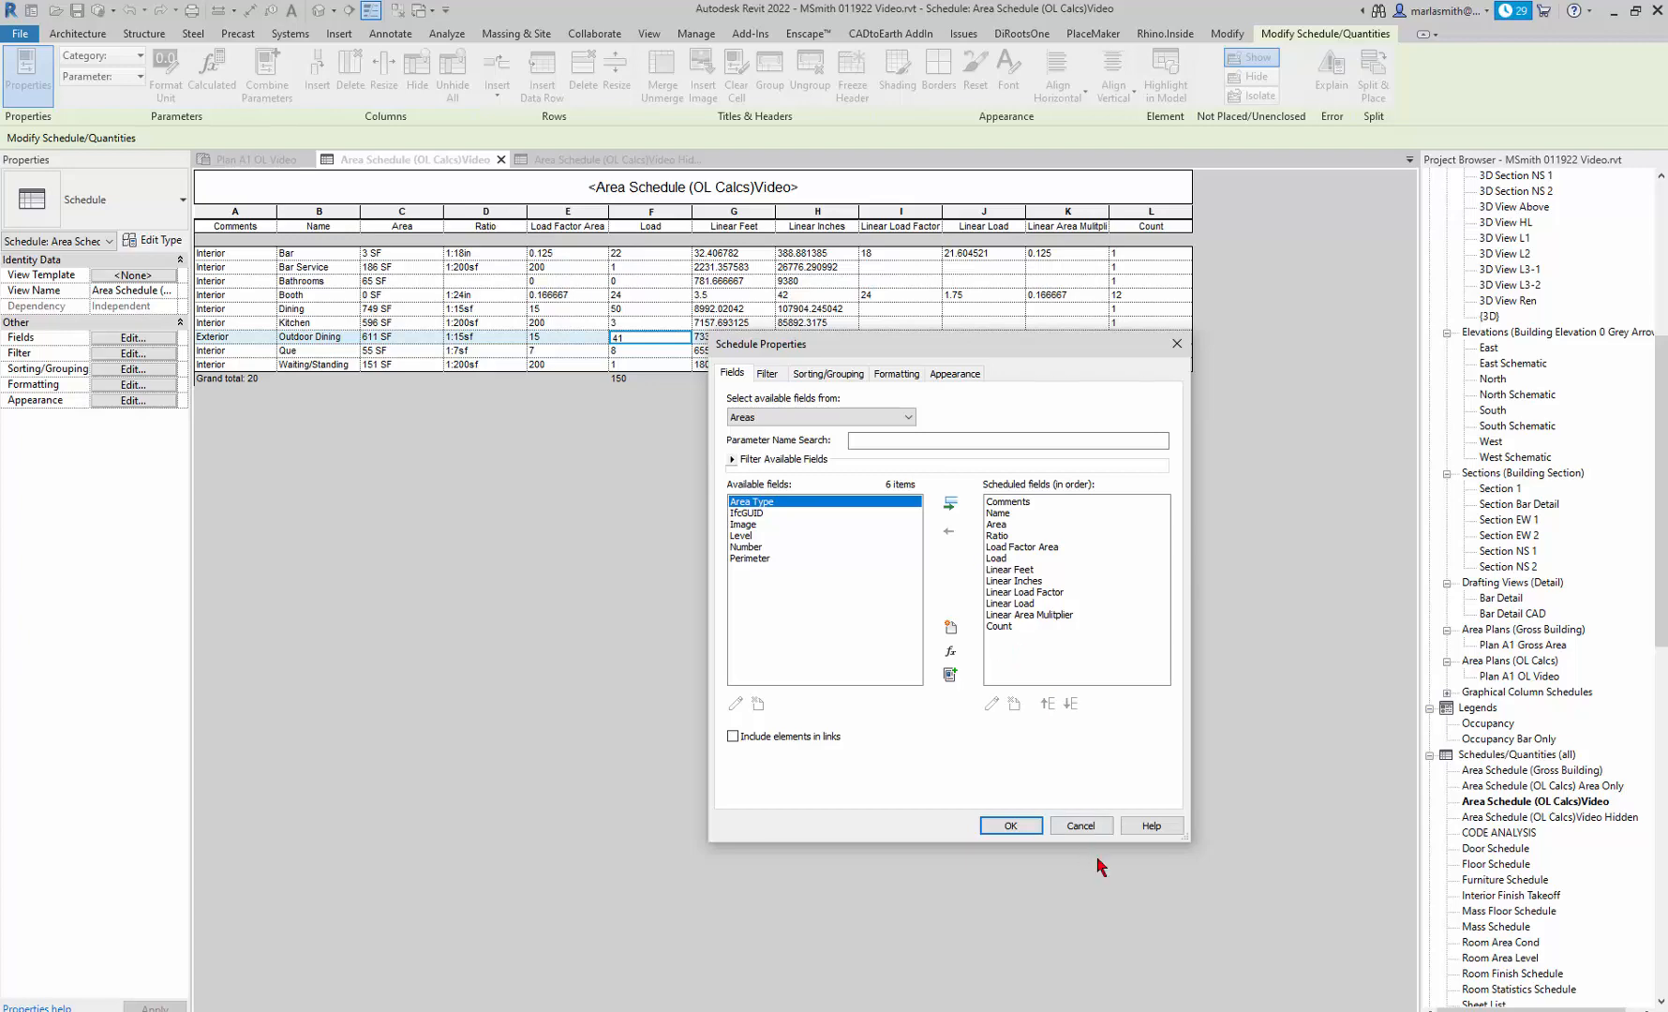
left_click(1082, 826)
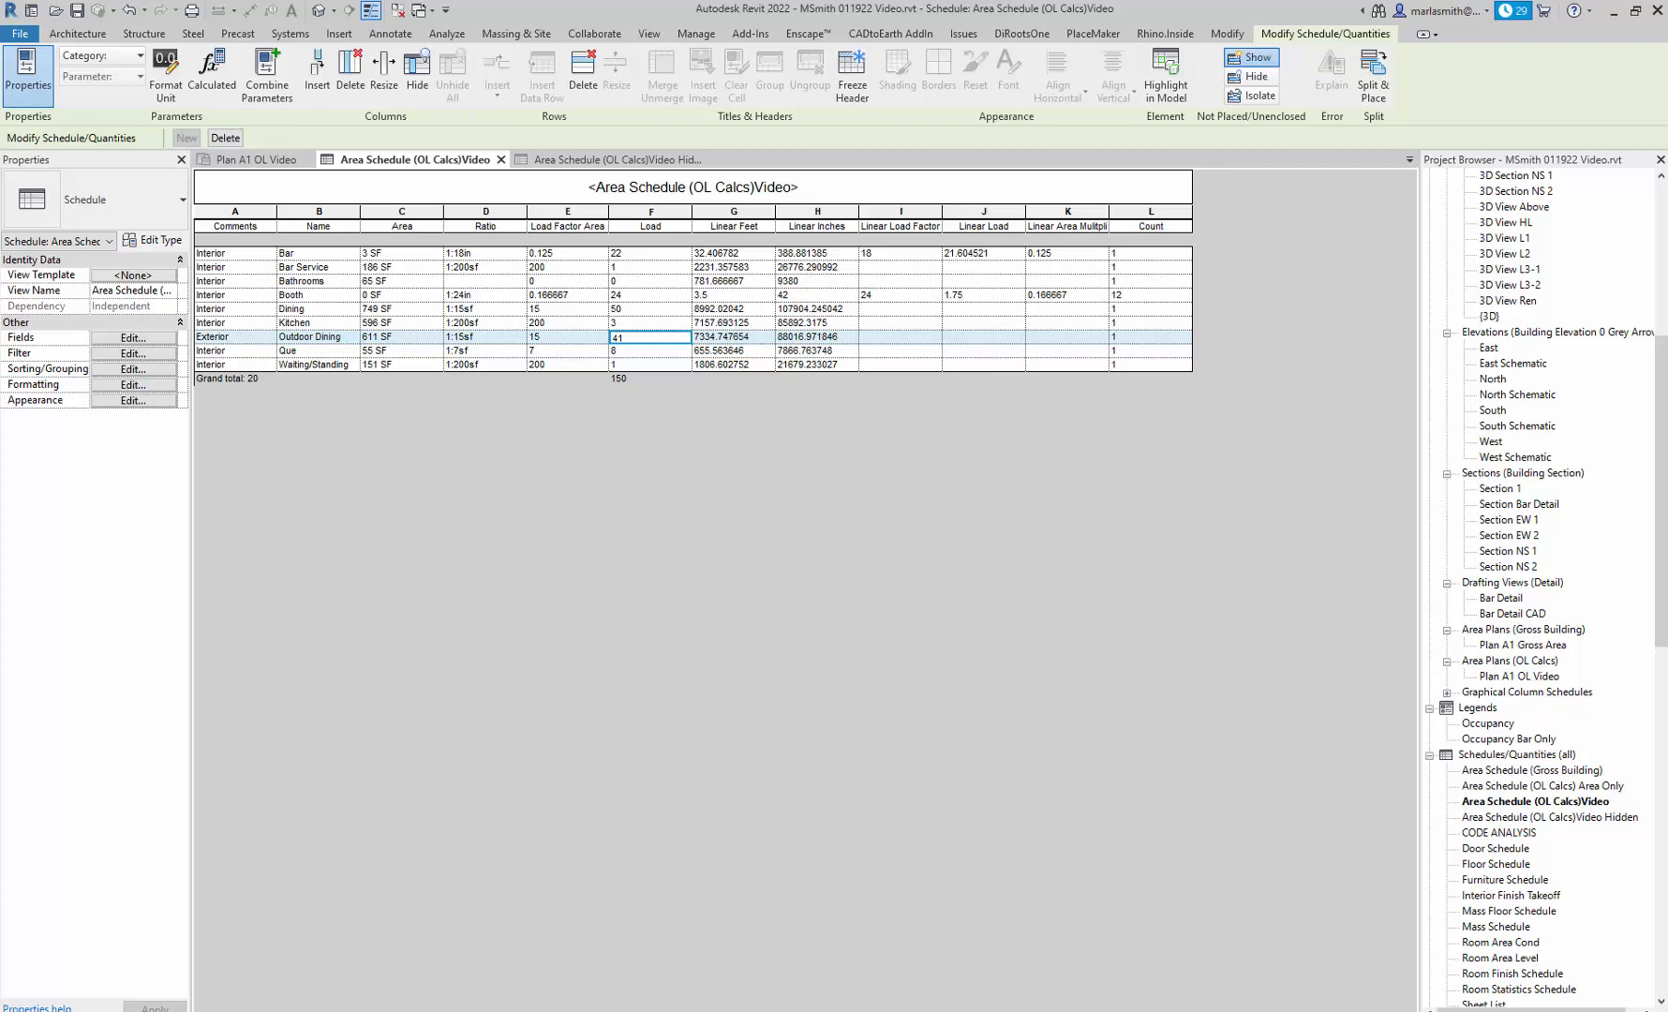
Switch back to the Excel schedule and change the Bar's area entry in cell B9 to 32.4 LF.
left_click_drag(0, 269, 0, 247)
left_click_drag(0, 246, 1041, 165)
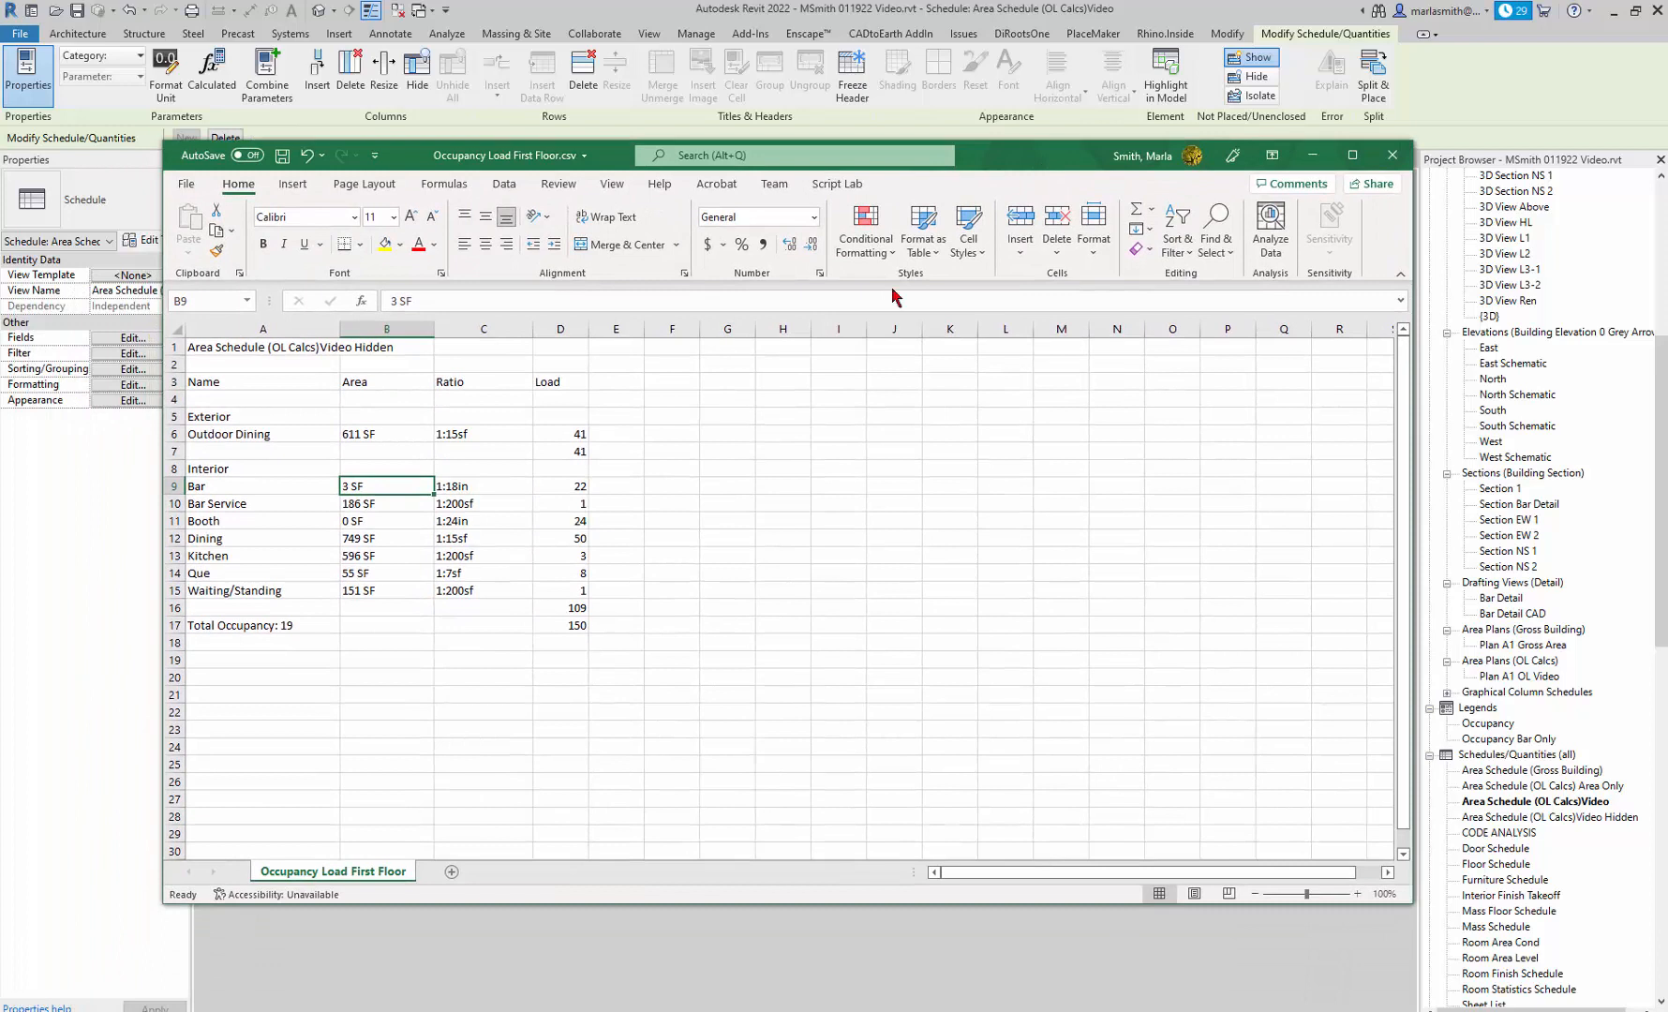
double_click(372, 488)
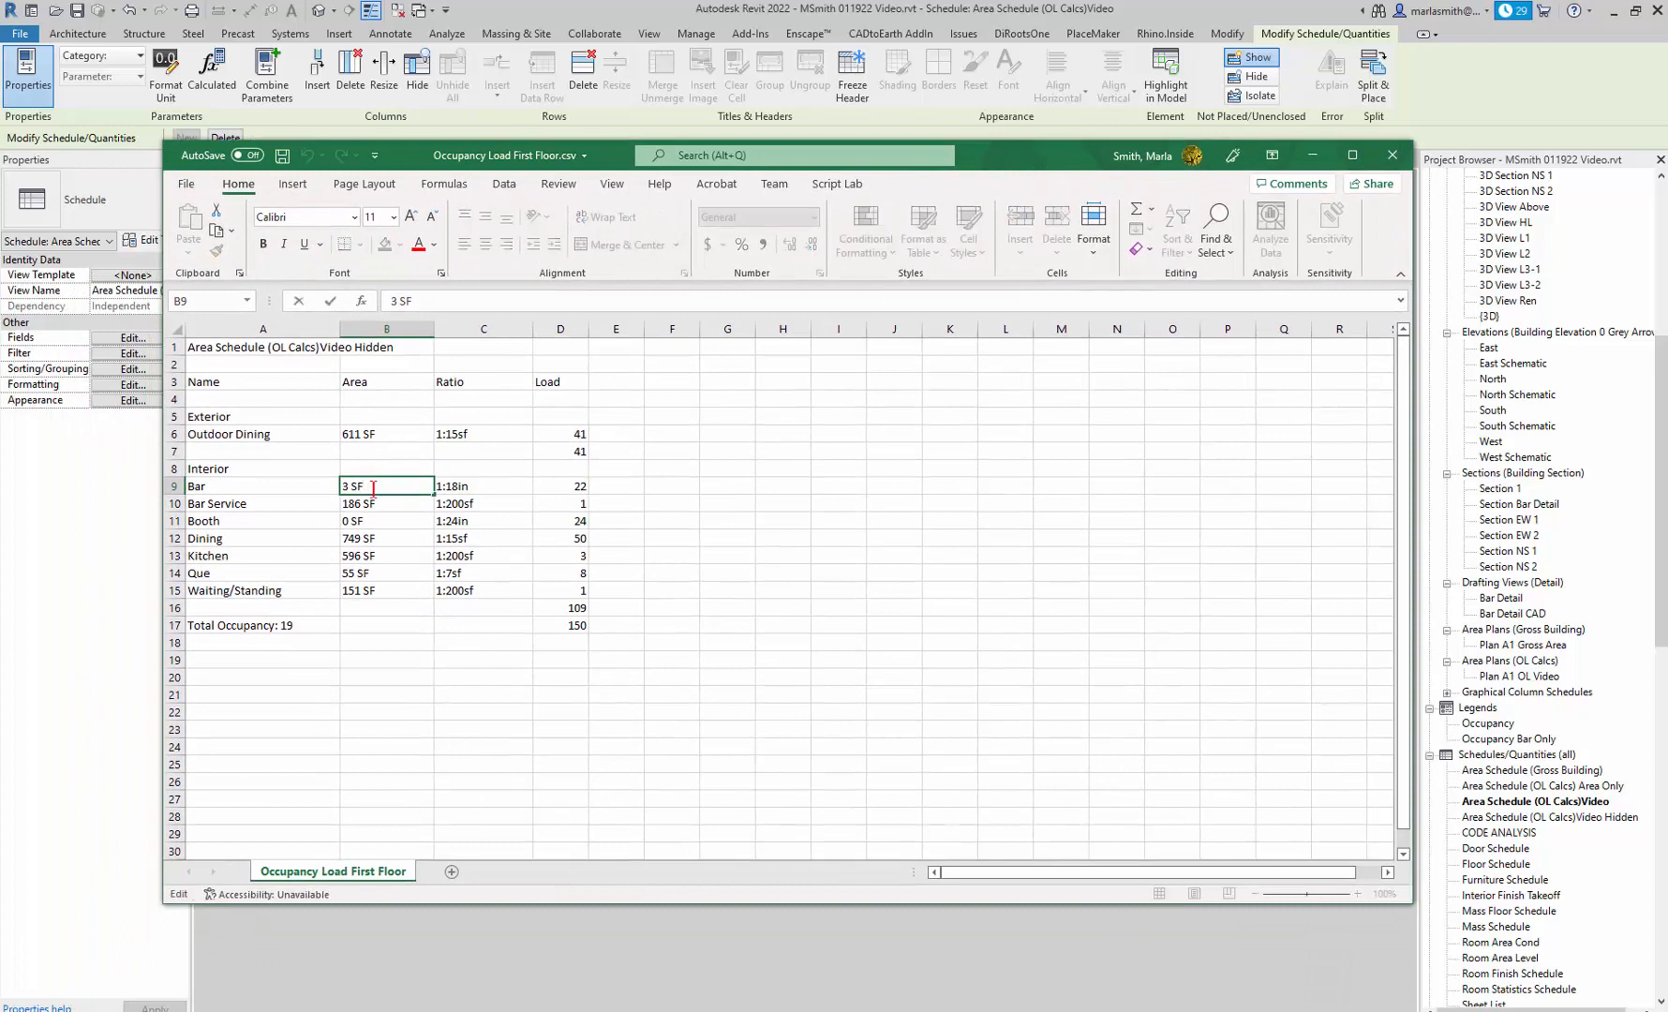
left_click_drag(373, 488, 308, 490)
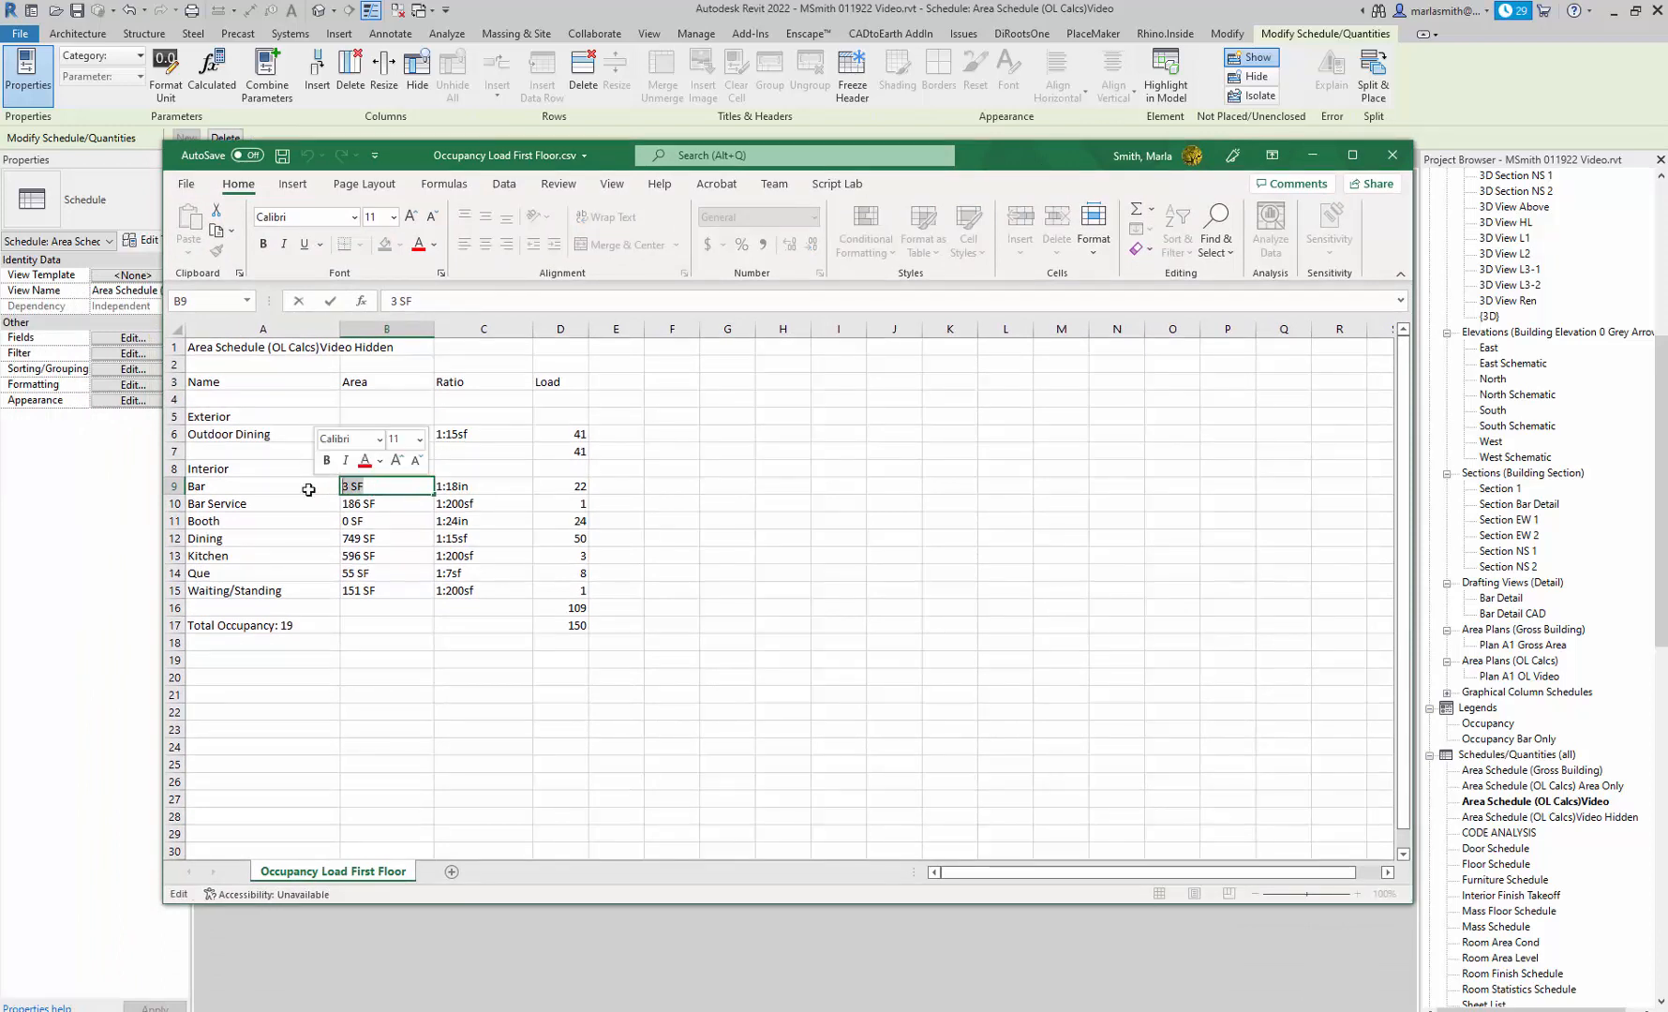
type("3")
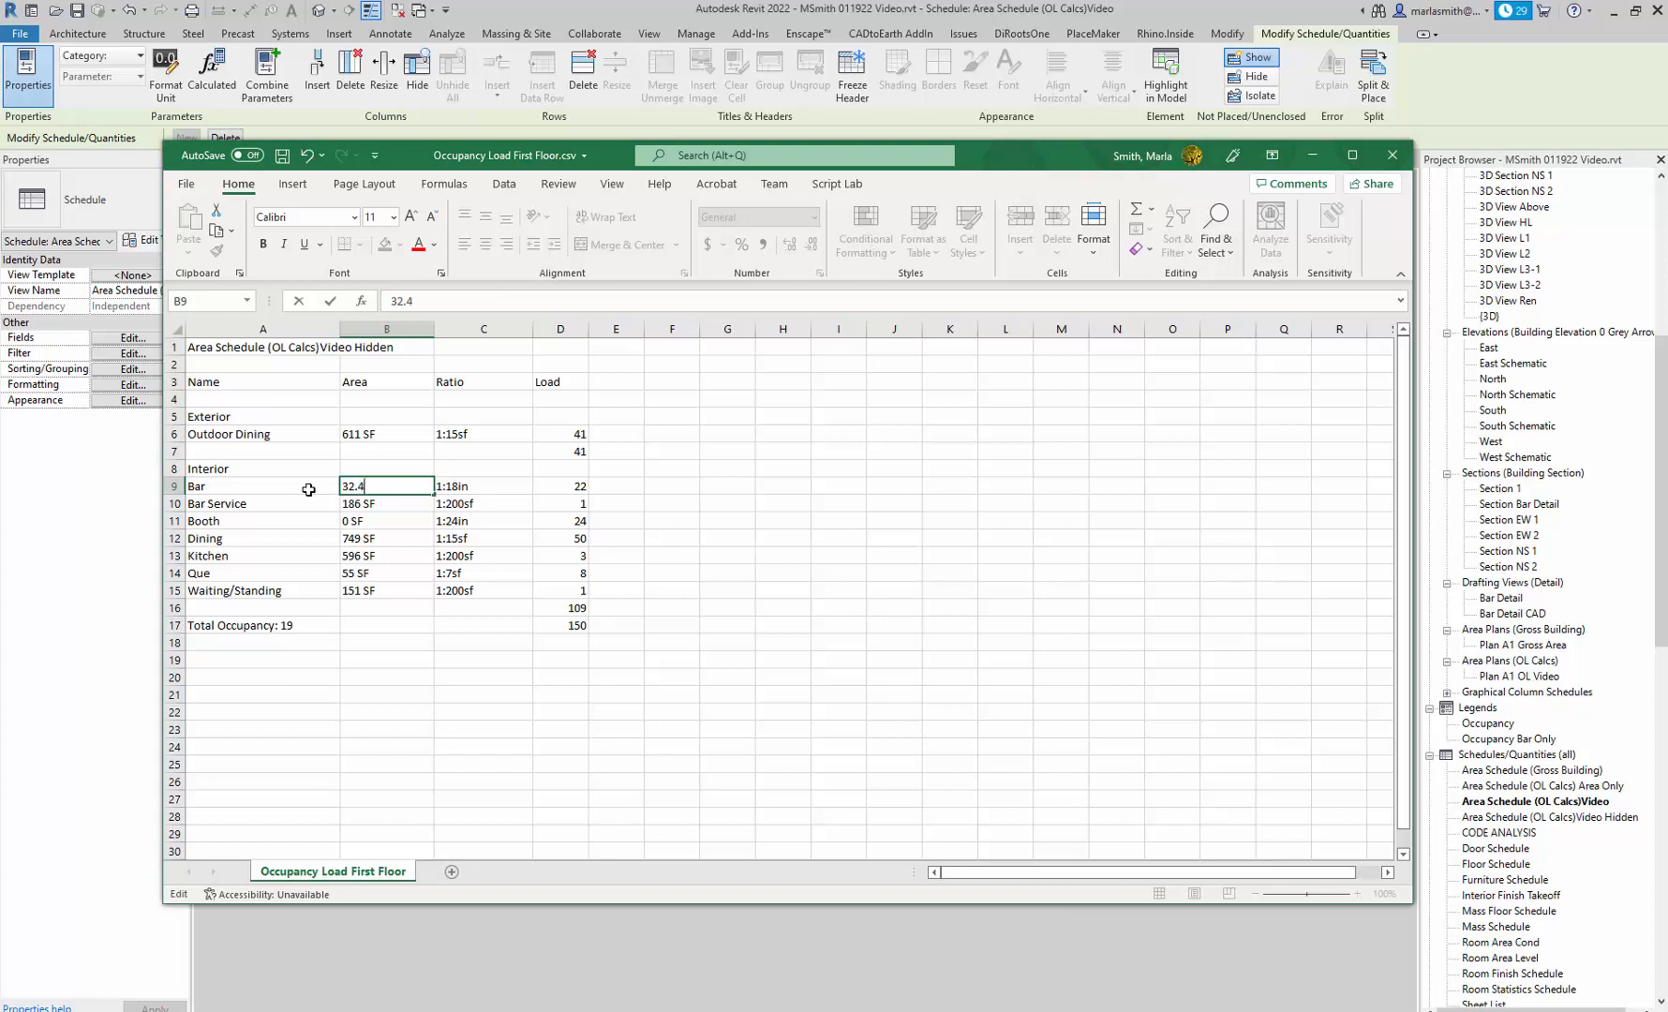
Change the Booth's area entry in cell B11 to 42 LF.
left_click(369, 523)
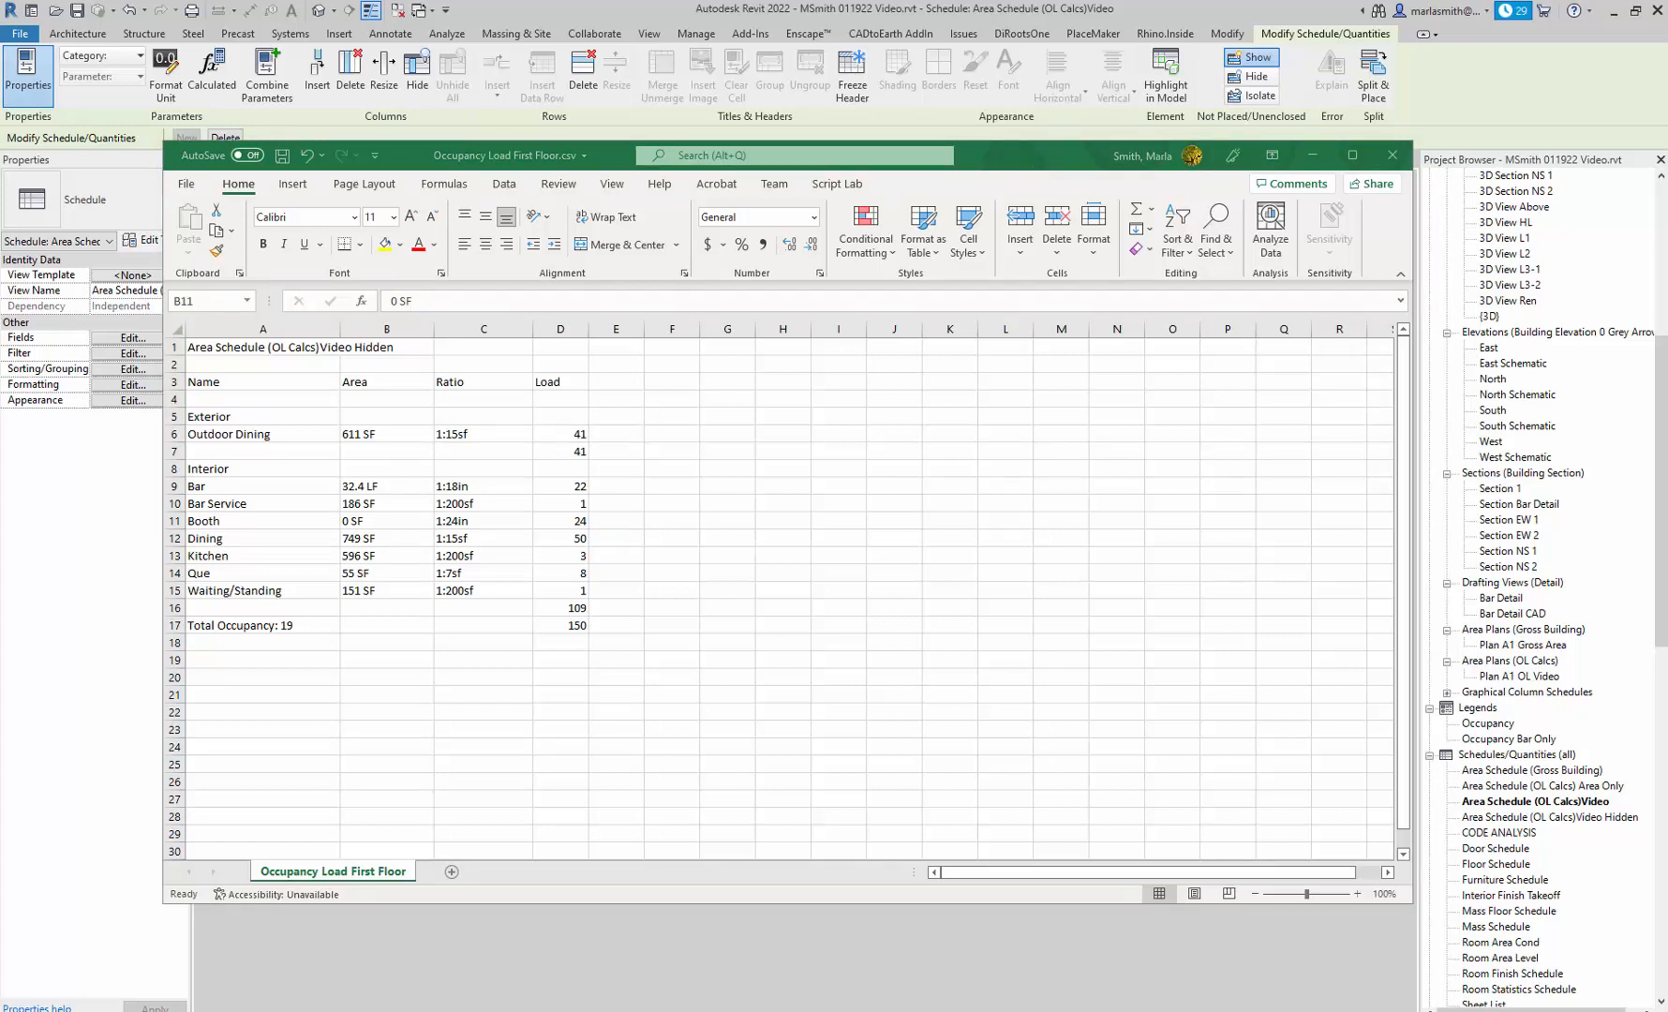
left_click(371, 524)
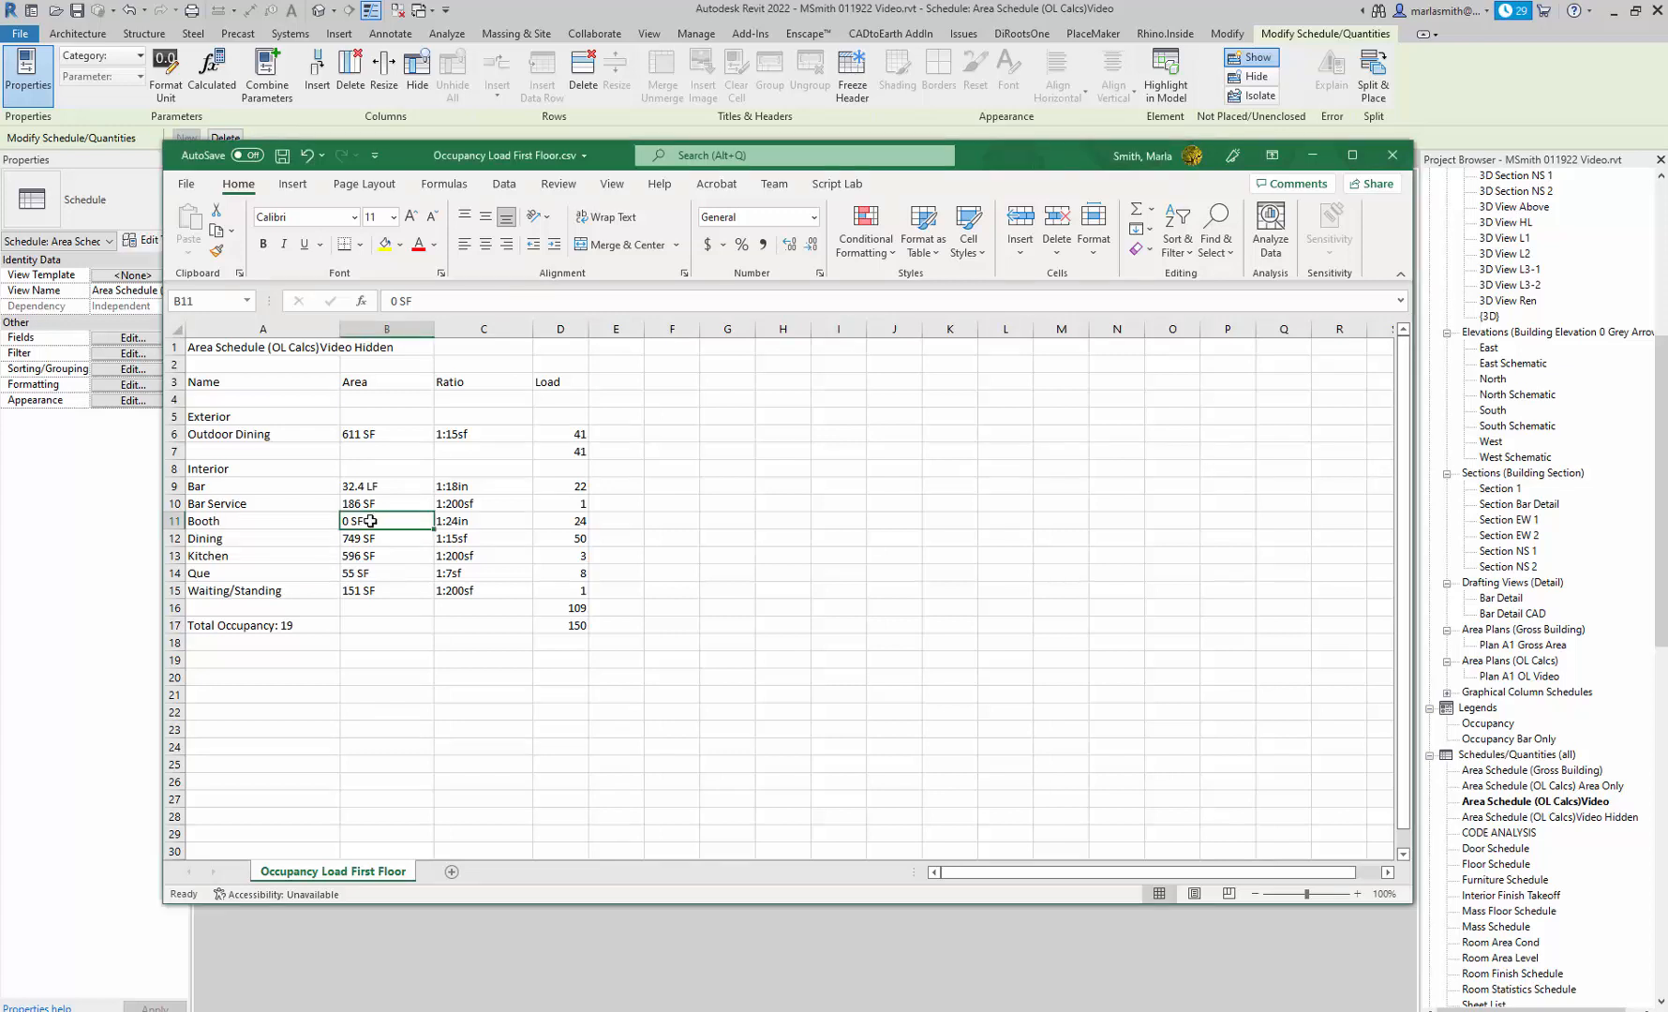
double_click(371, 521)
left_click_drag(365, 523, 290, 530)
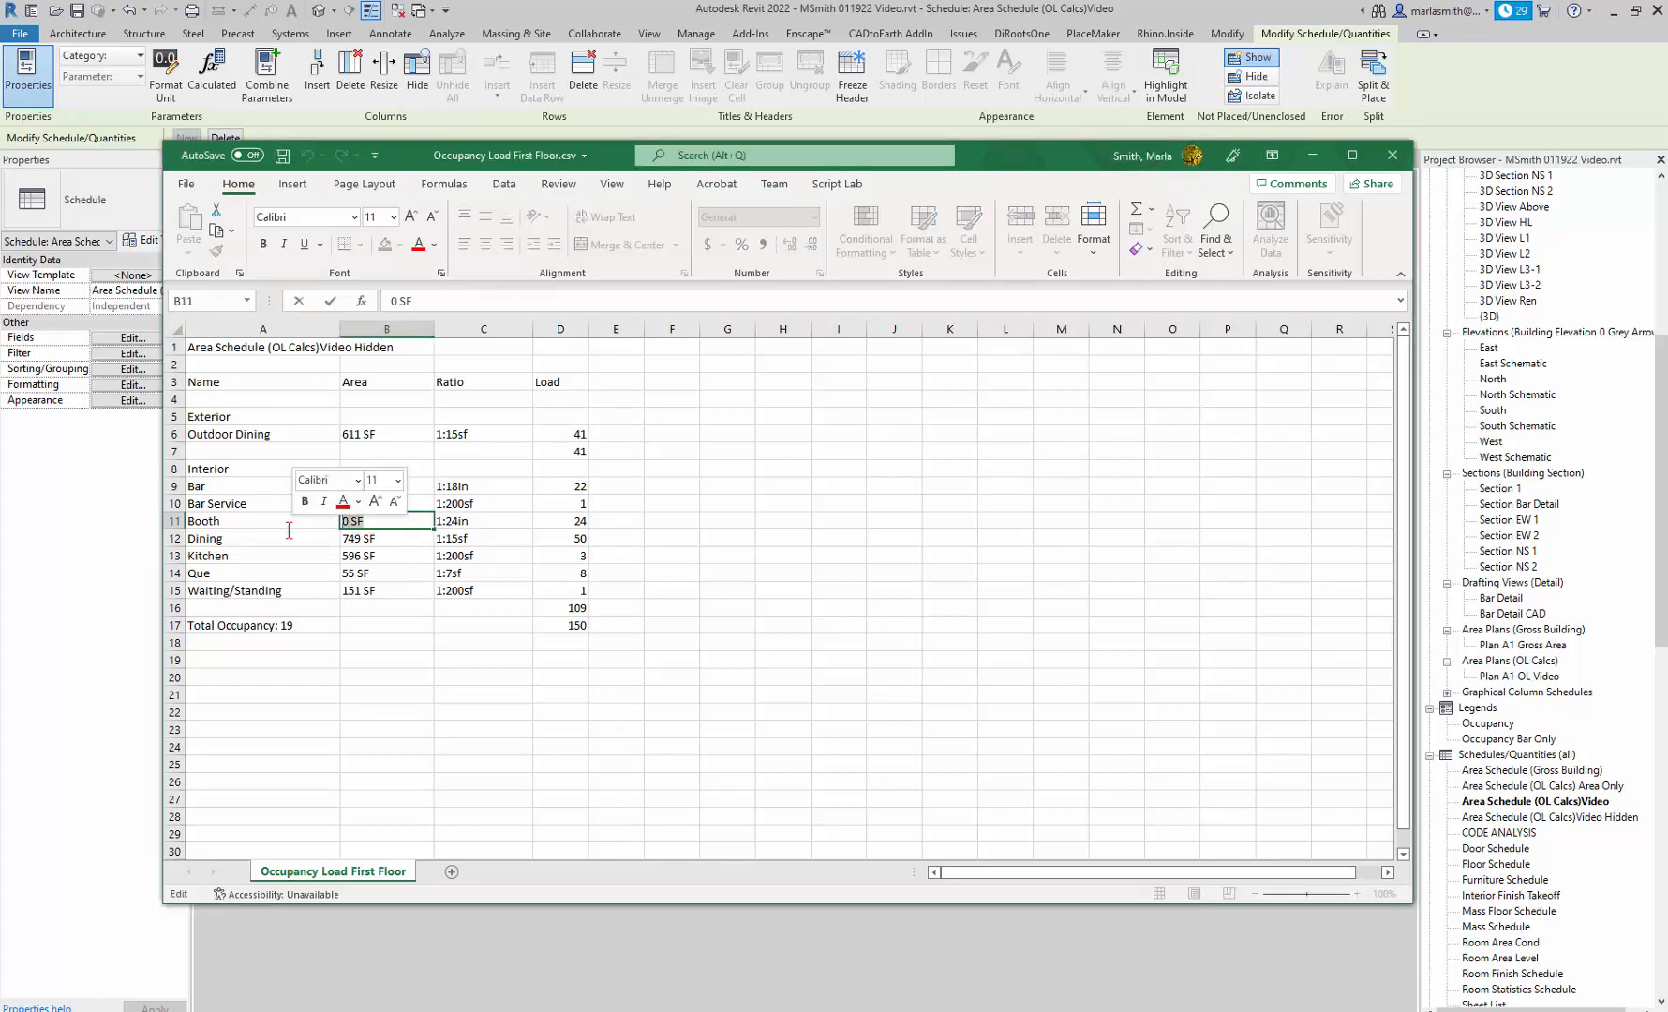
type("42")
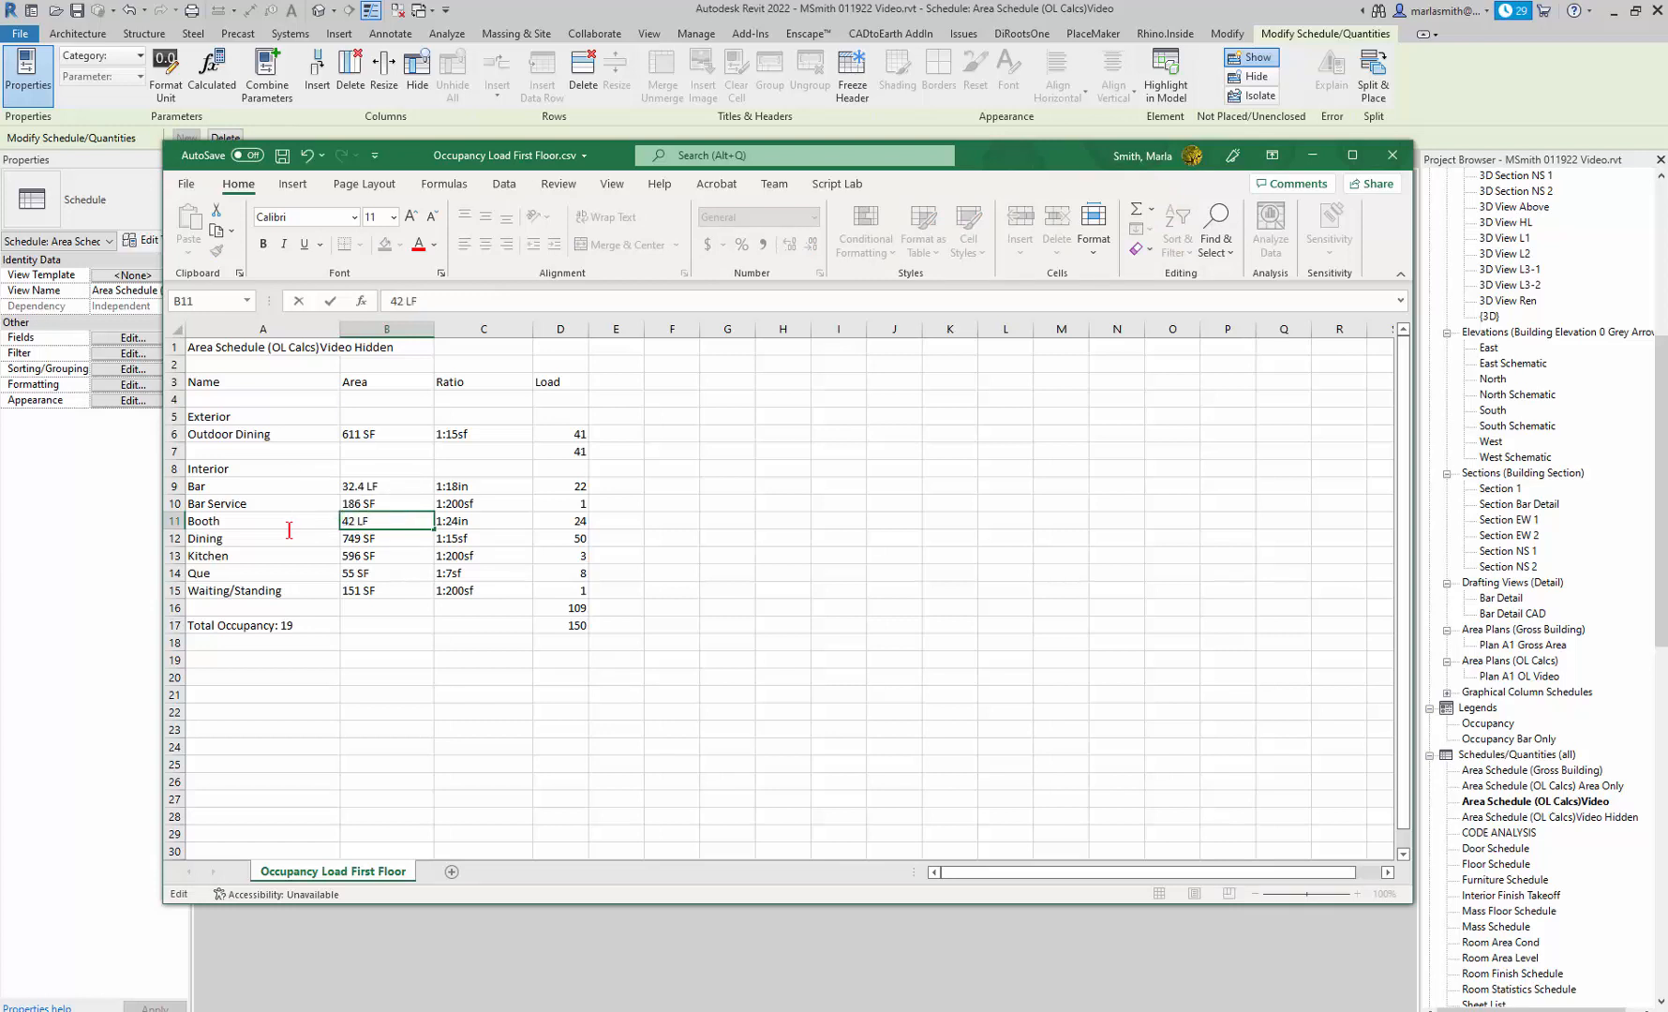
type(" LF")
left_click(458, 709)
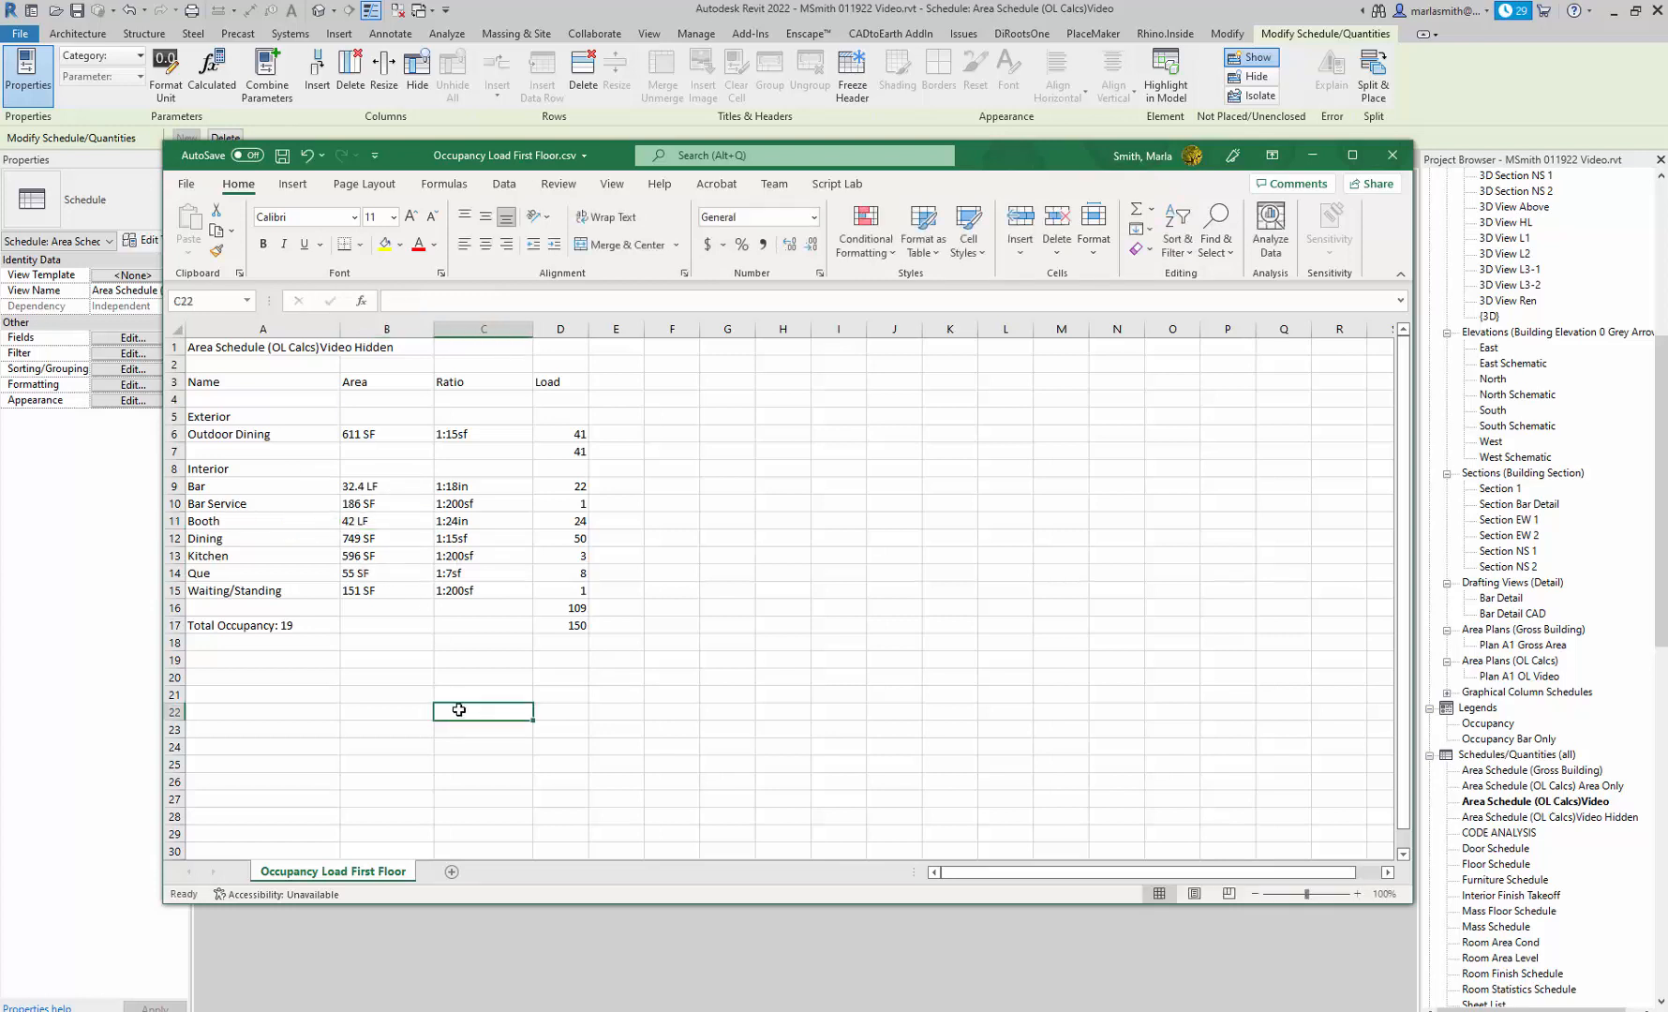
Set the horizontal alignment of the Area column (B) to Right (Indent).
left_click(380, 329)
right_click(380, 326)
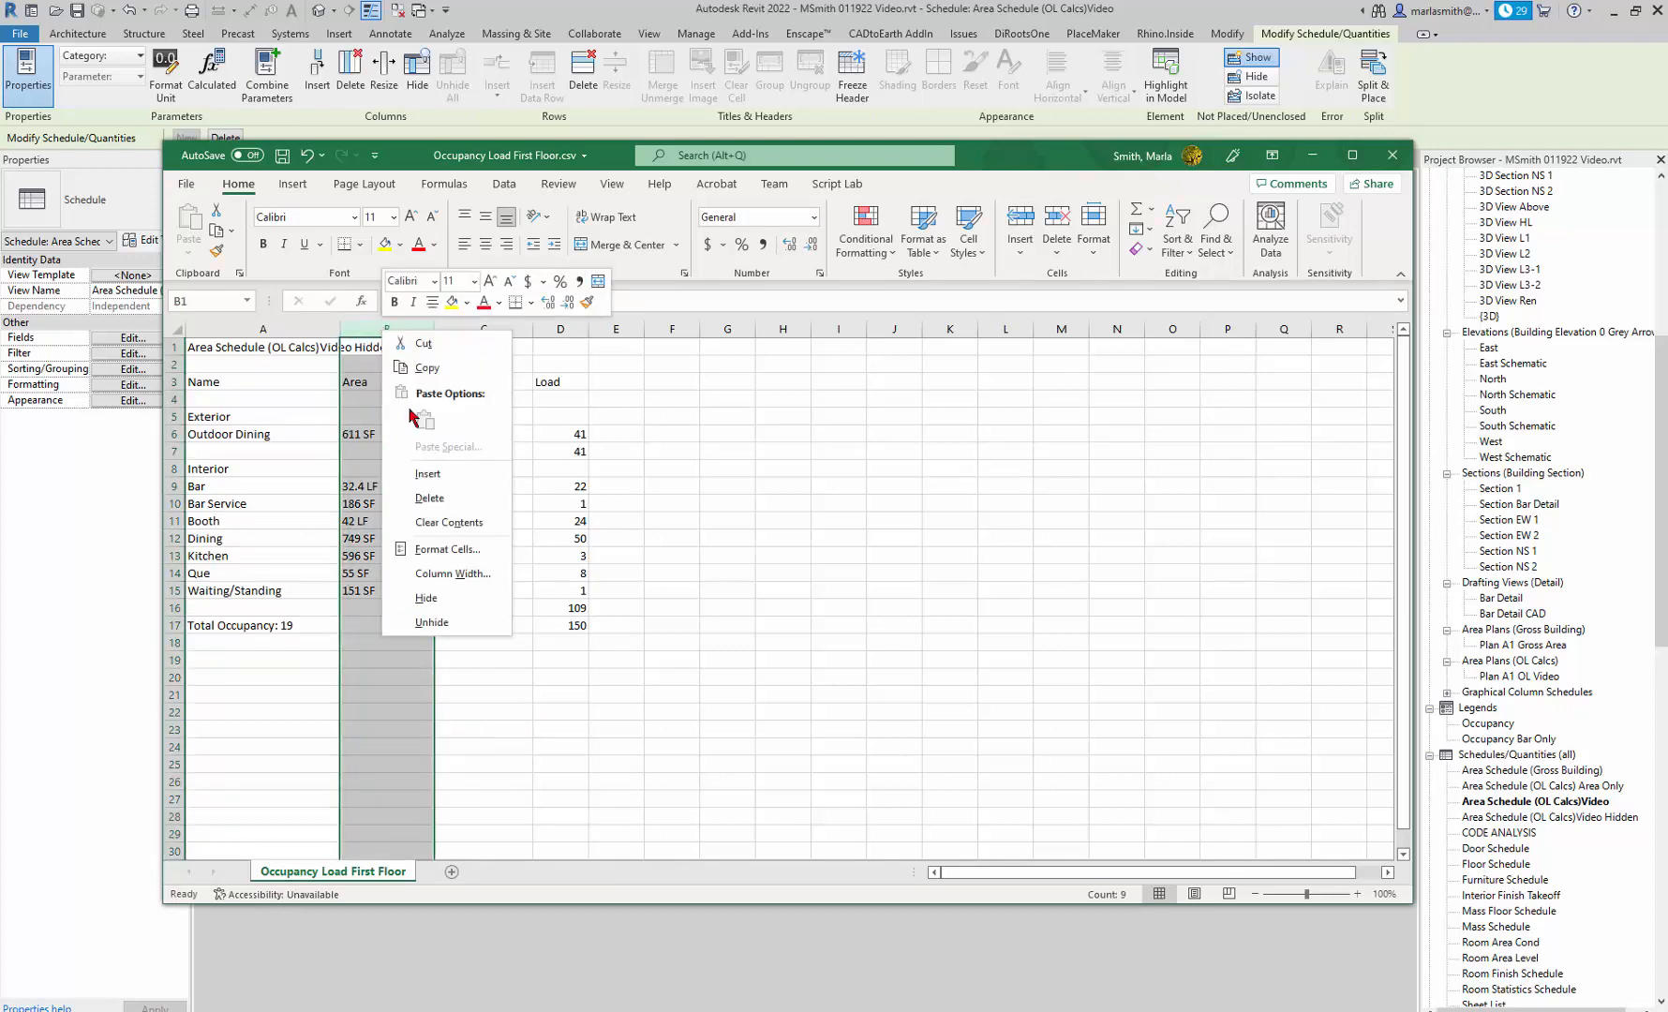
left_click(440, 556)
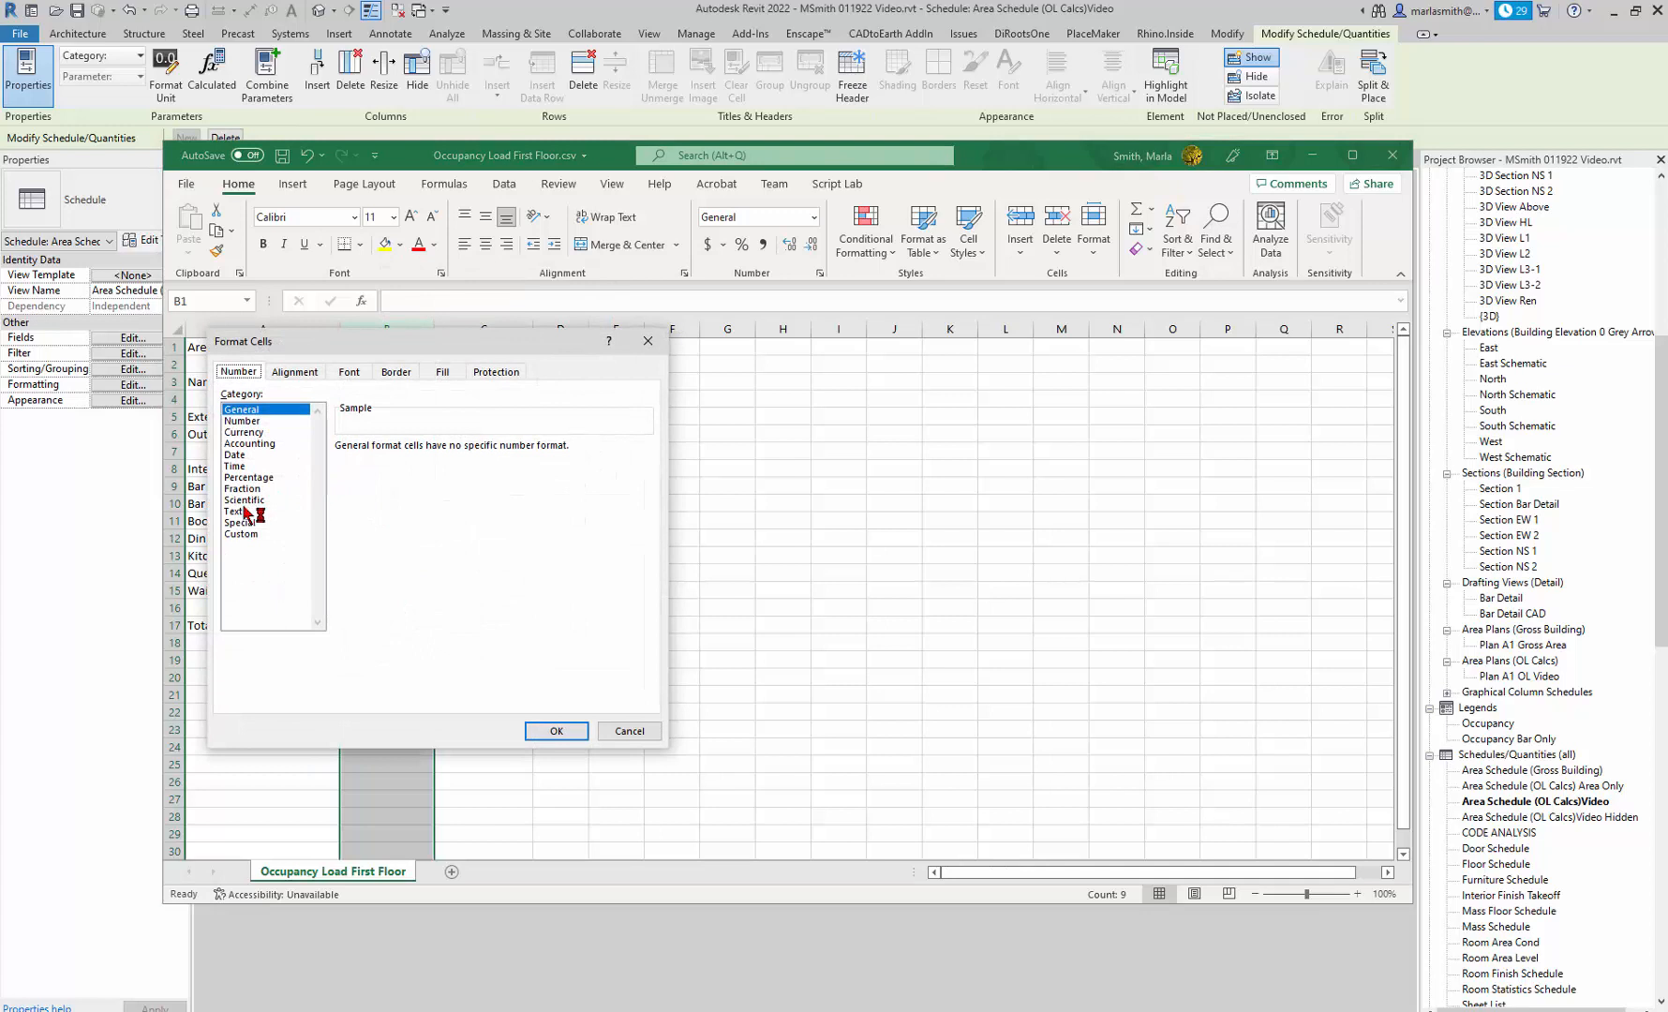
left_click(296, 372)
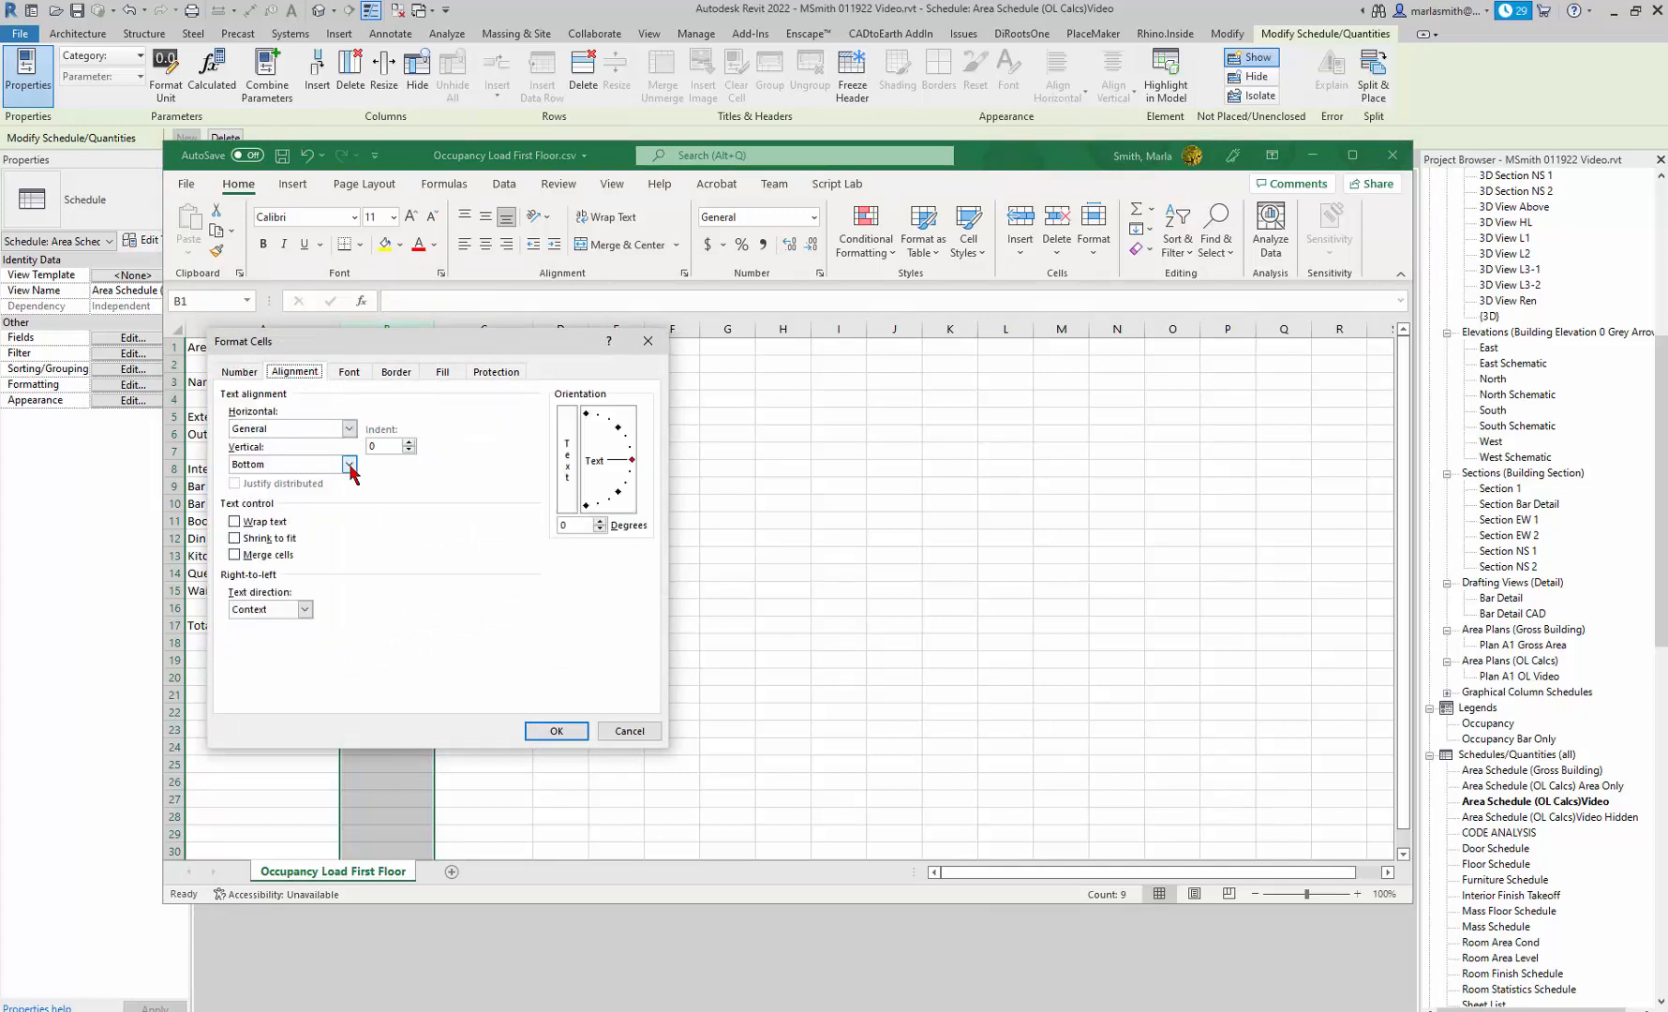
left_click(348, 429)
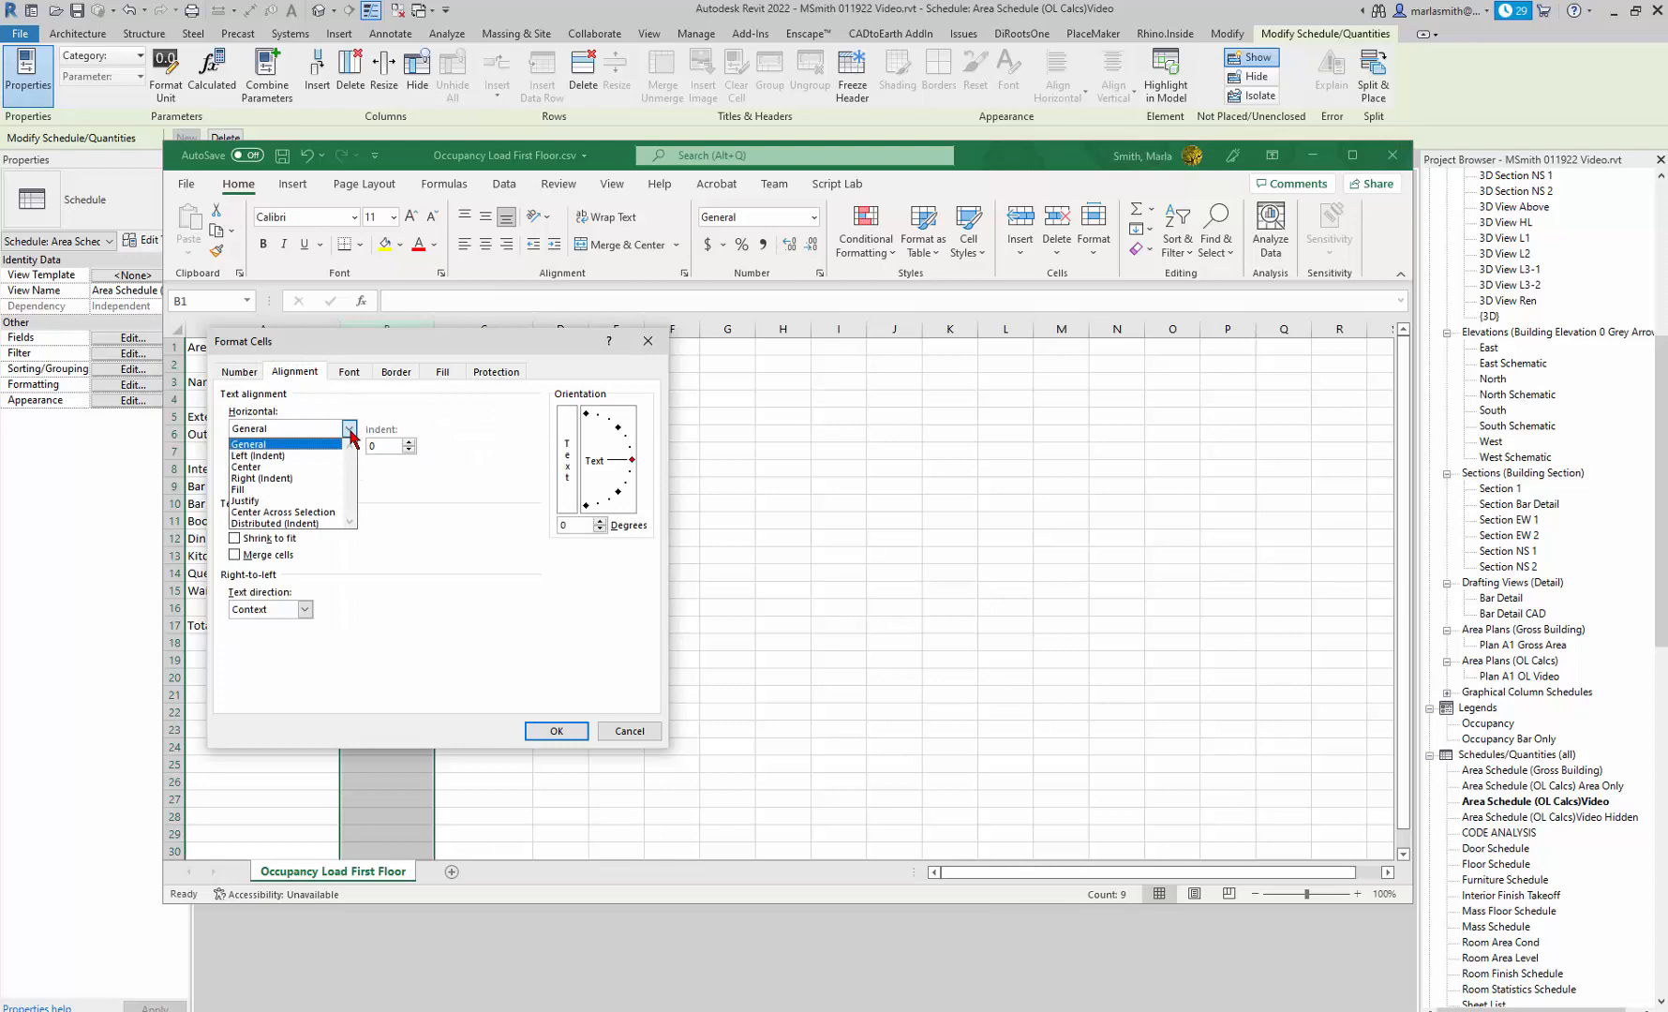
left_click(294, 478)
left_click(554, 731)
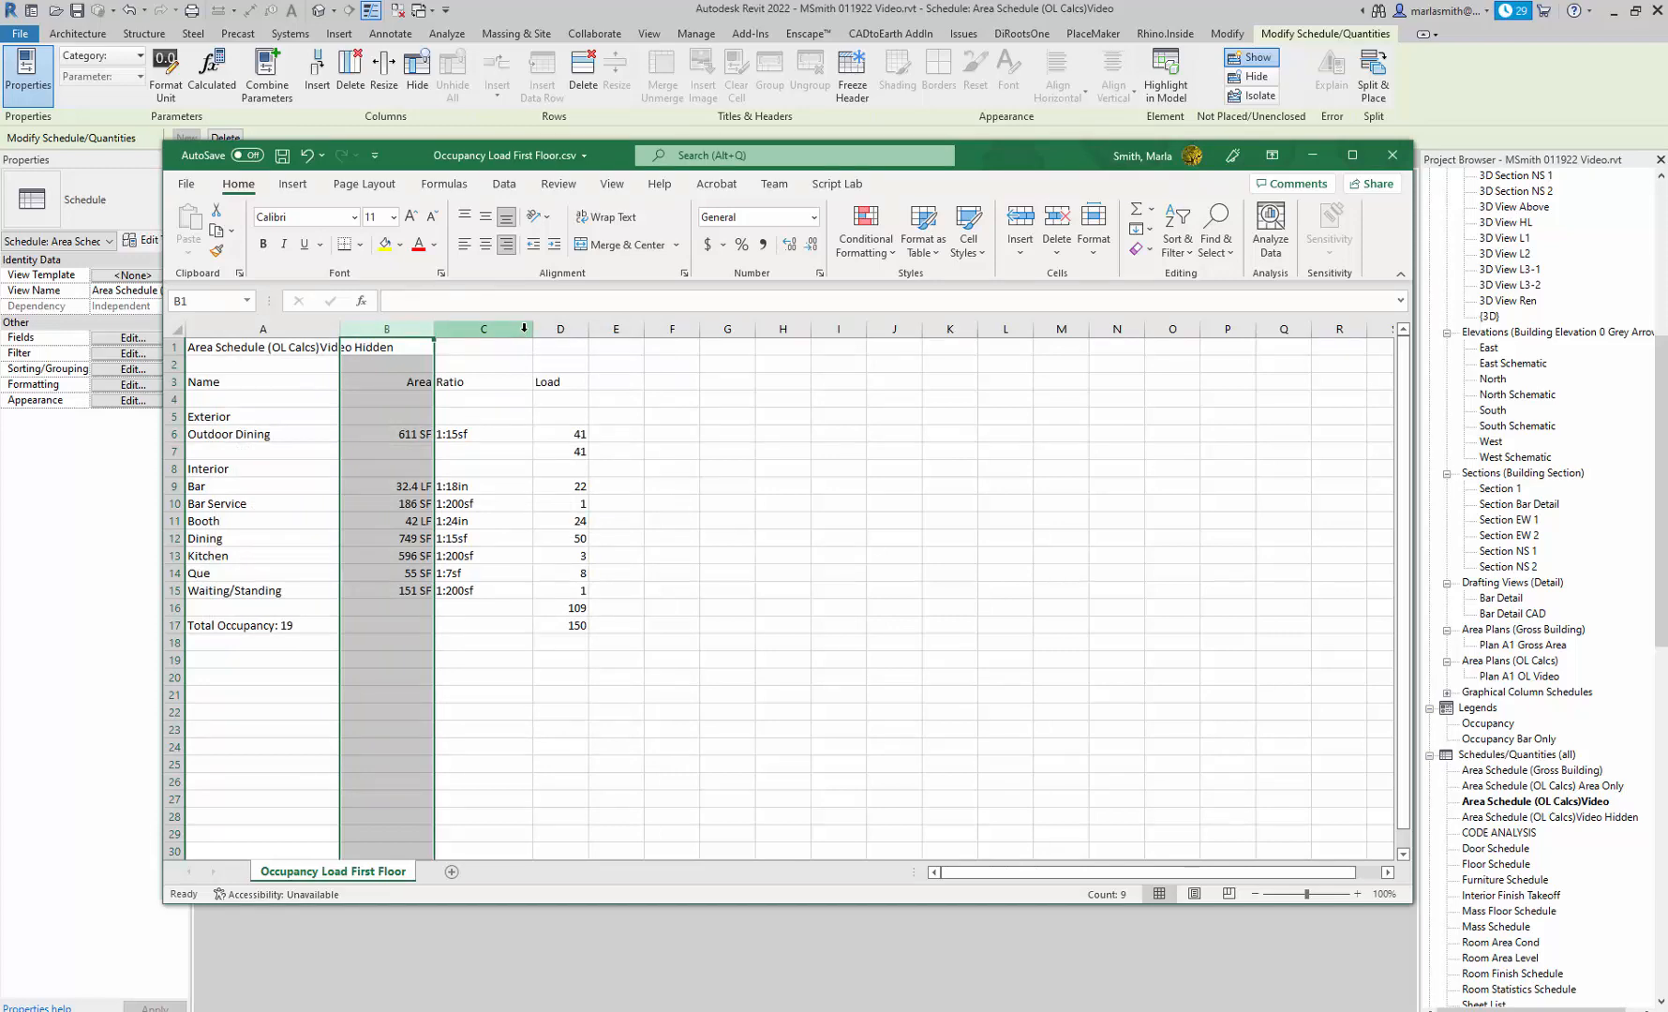
Set the horizontal alignment of the Ratio column (C) to Right (Indent).
left_click(524, 328)
right_click(523, 328)
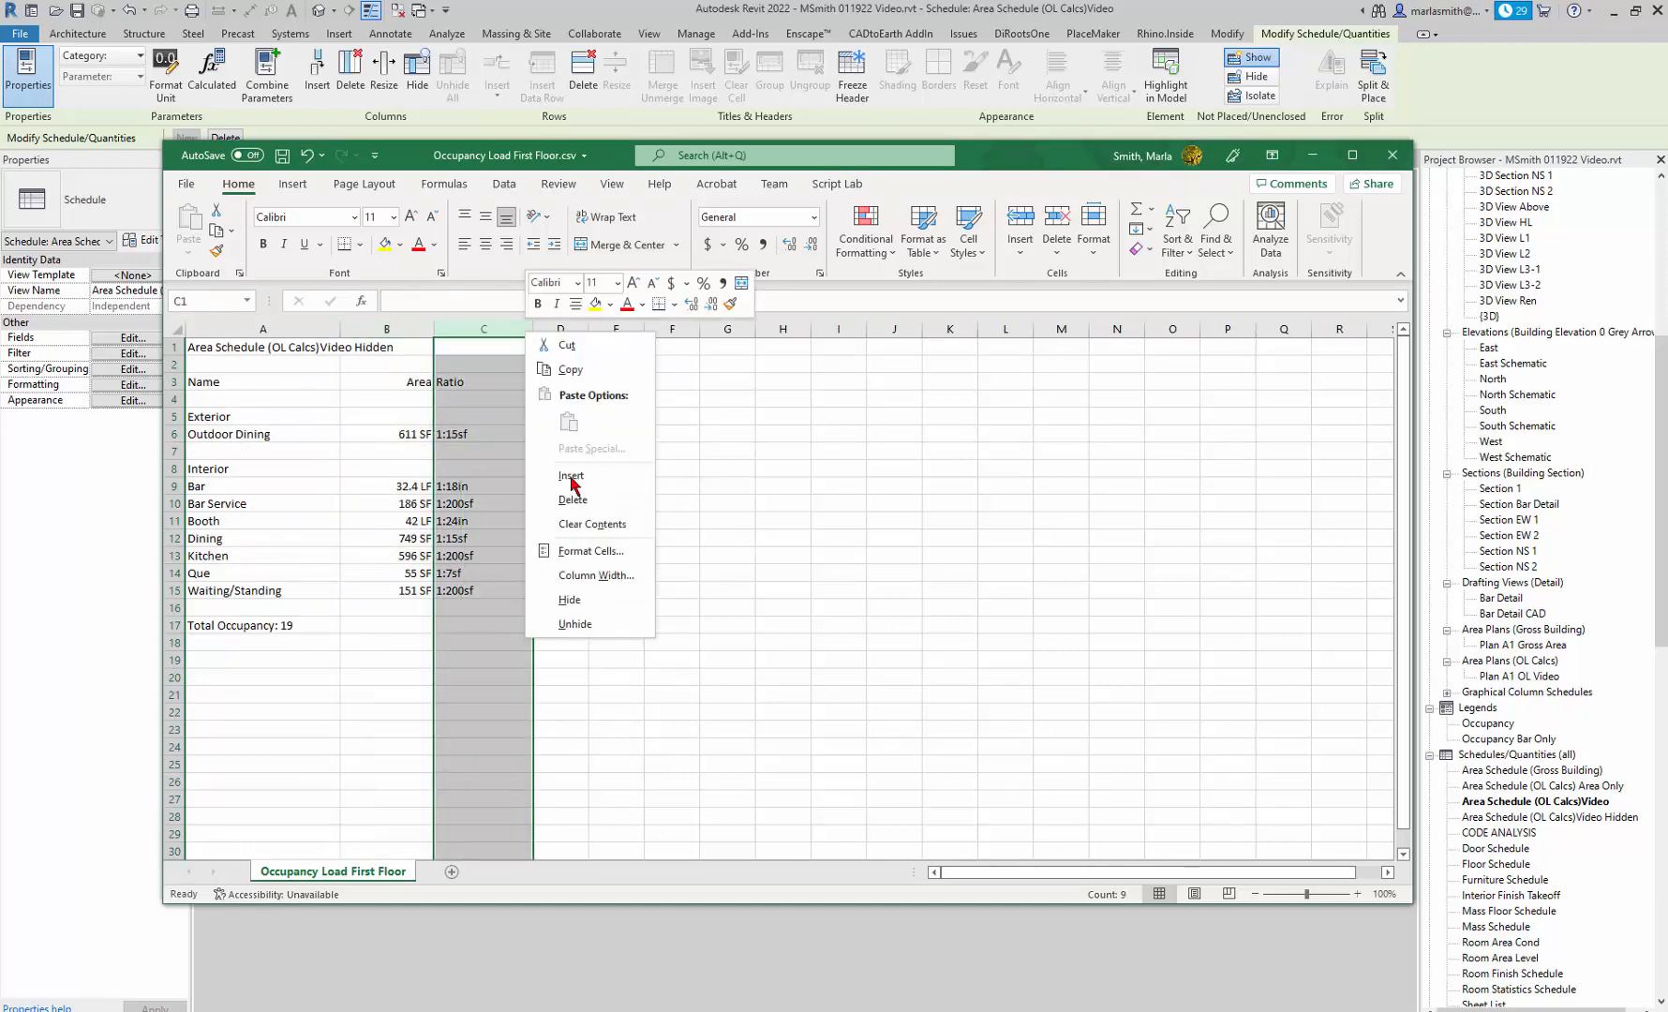
left_click(596, 561)
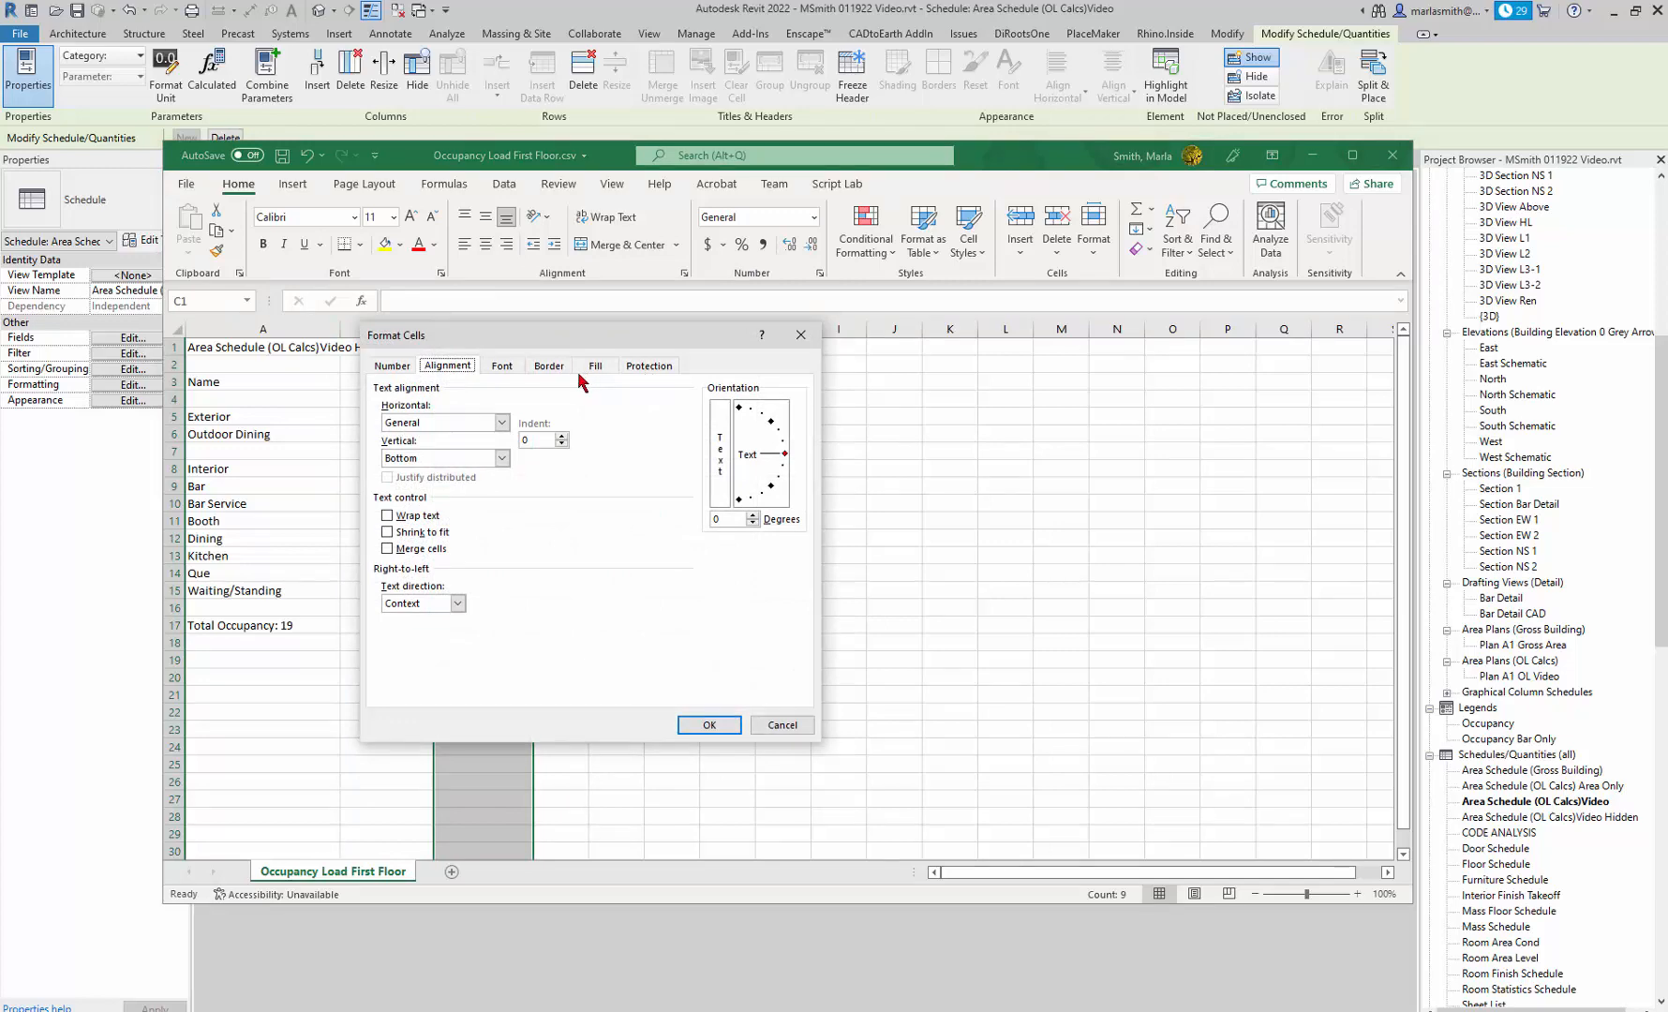
left_click(503, 422)
left_click(440, 471)
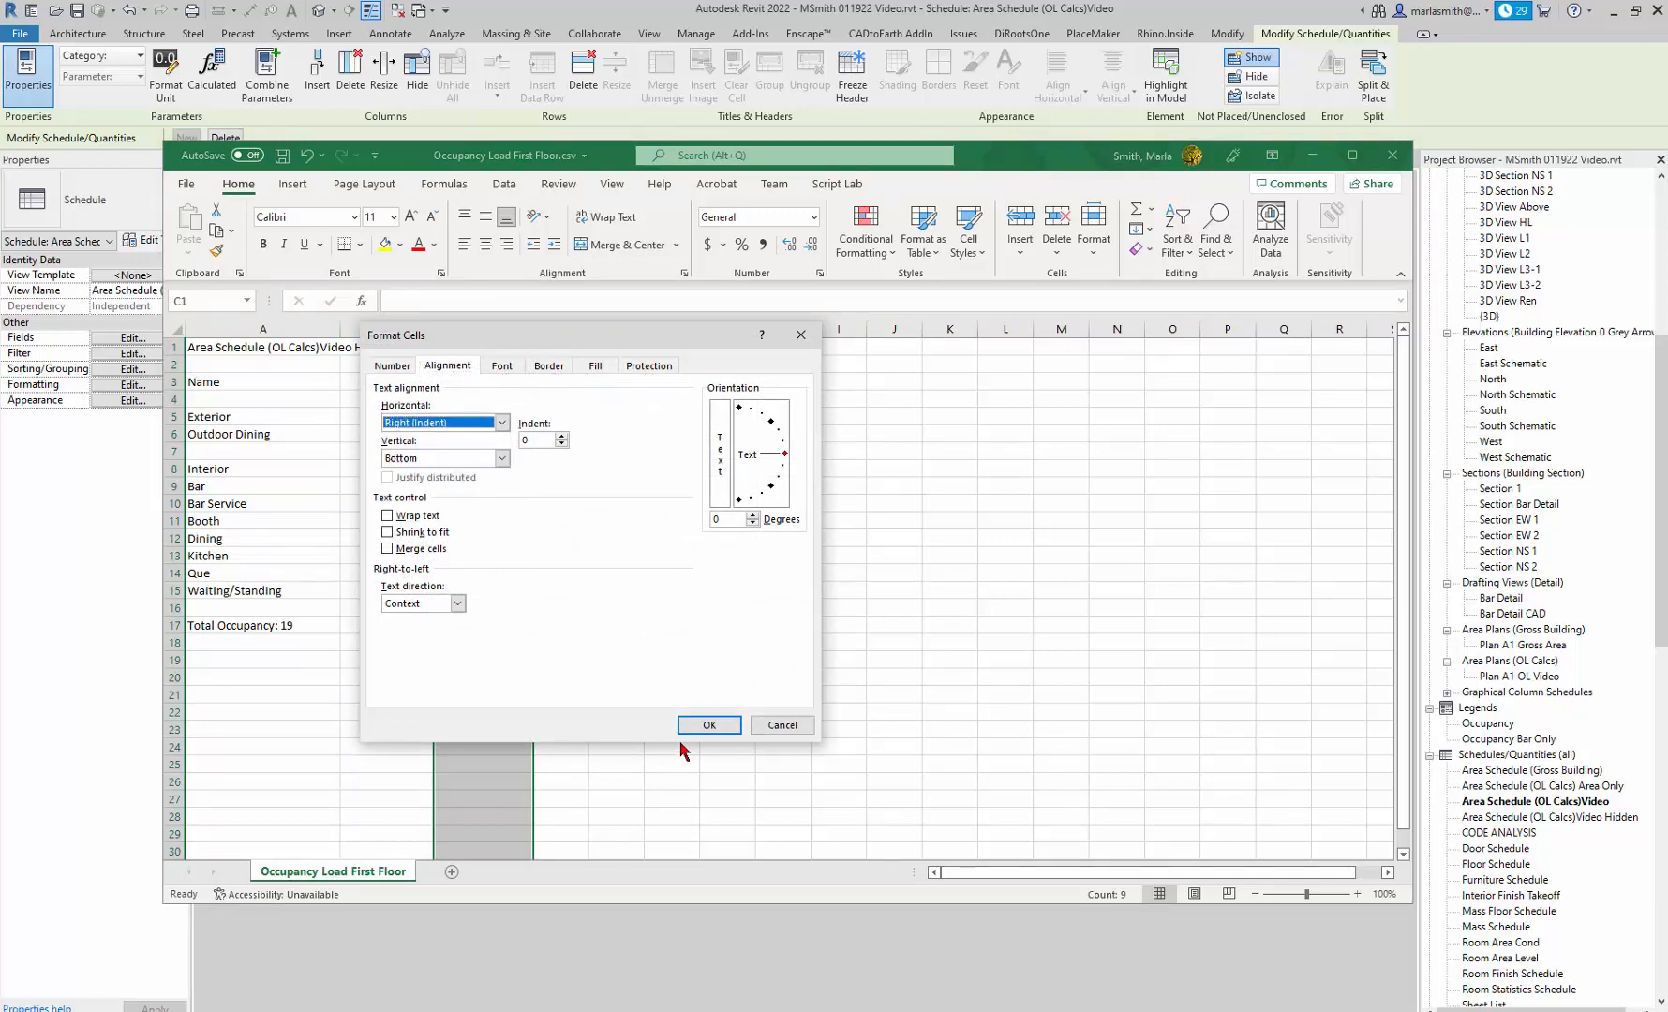
left_click(705, 726)
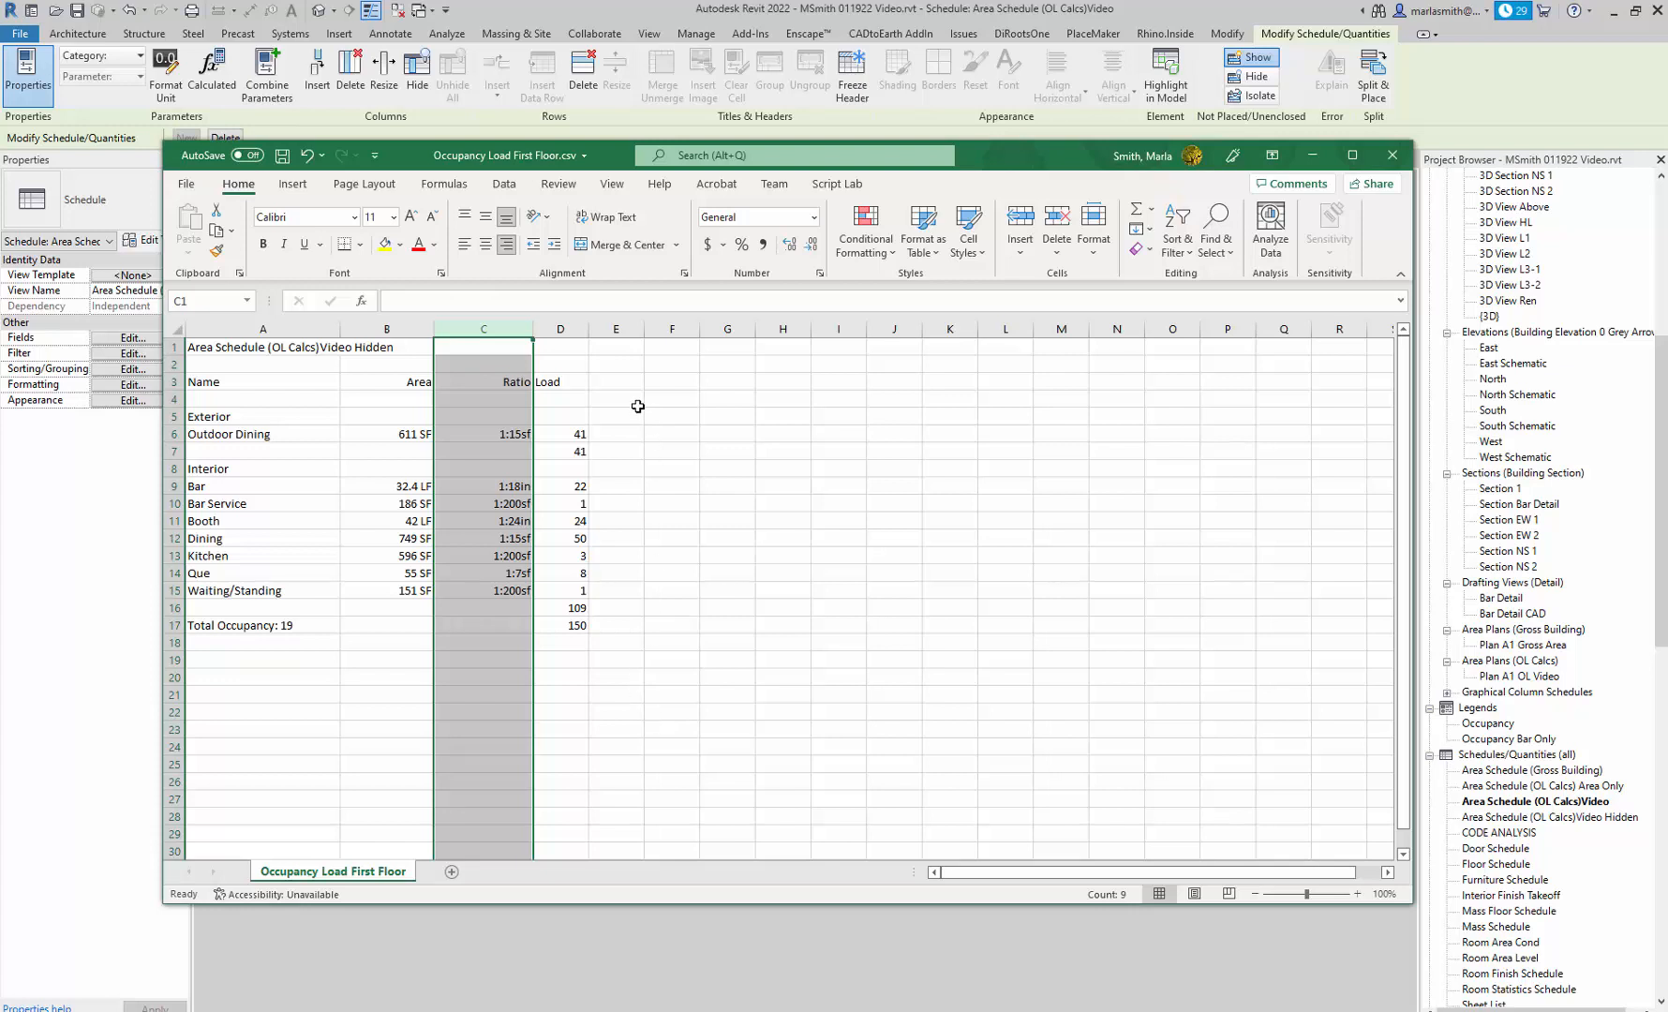
left_click(615, 399)
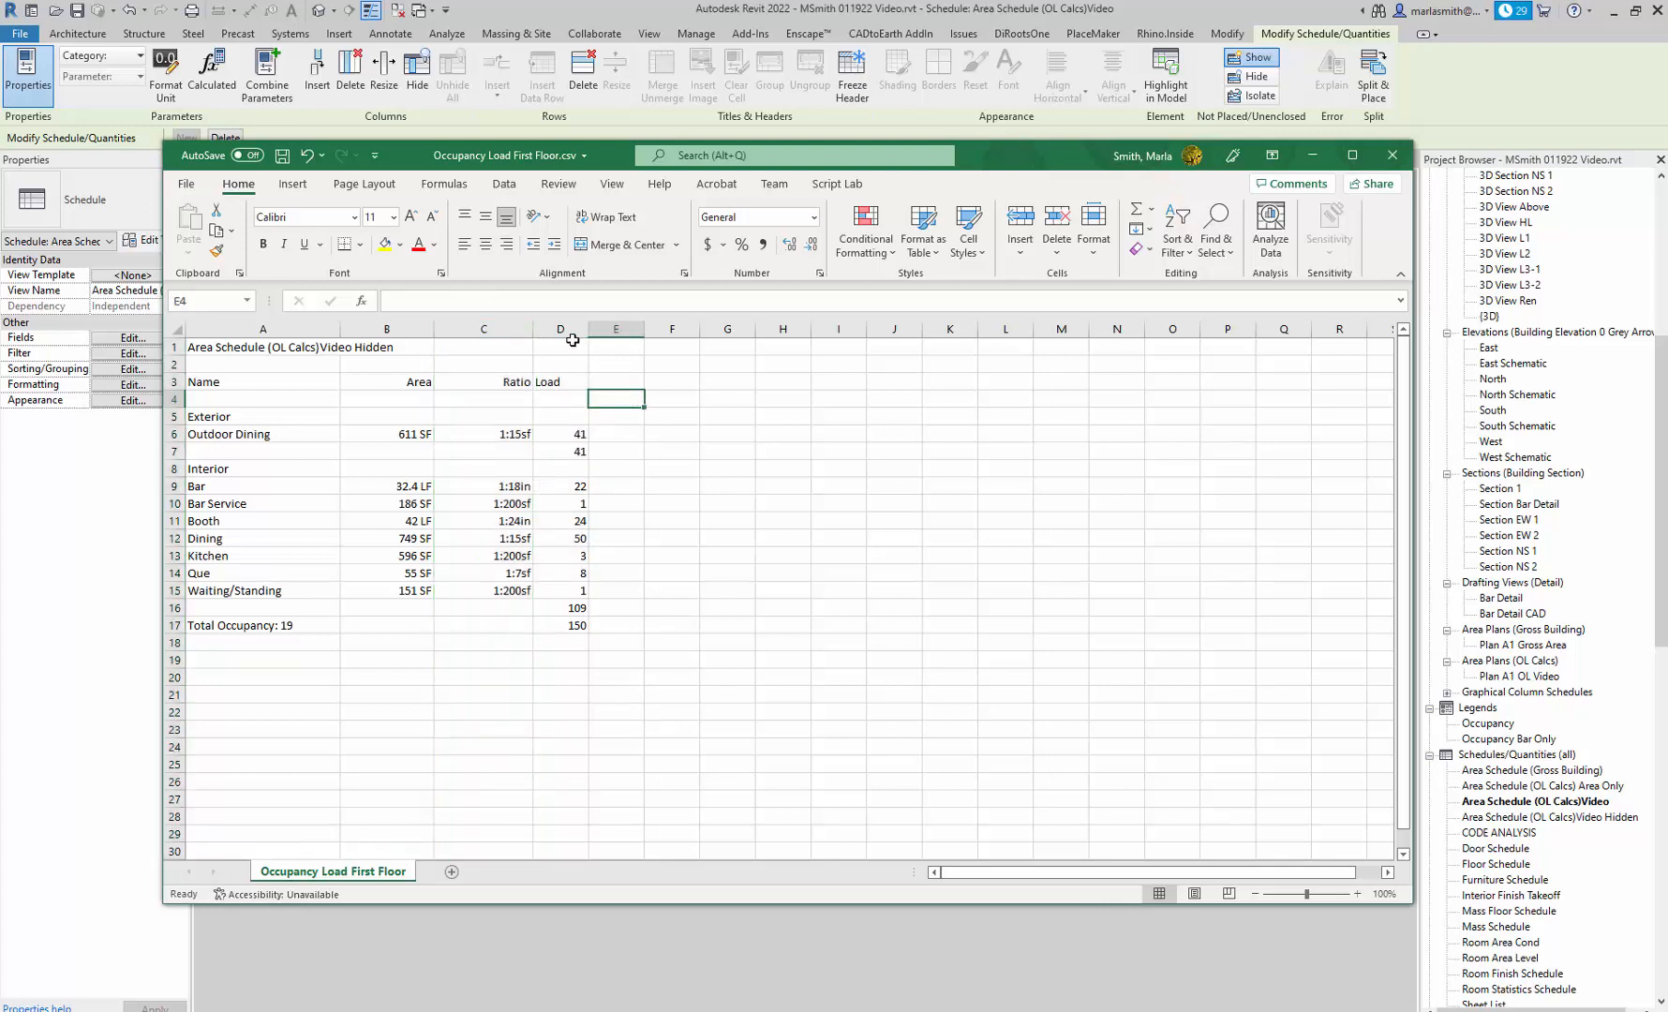
Set the horizontal alignment of the Load column (D) to Right (Indent).
left_click(550, 383)
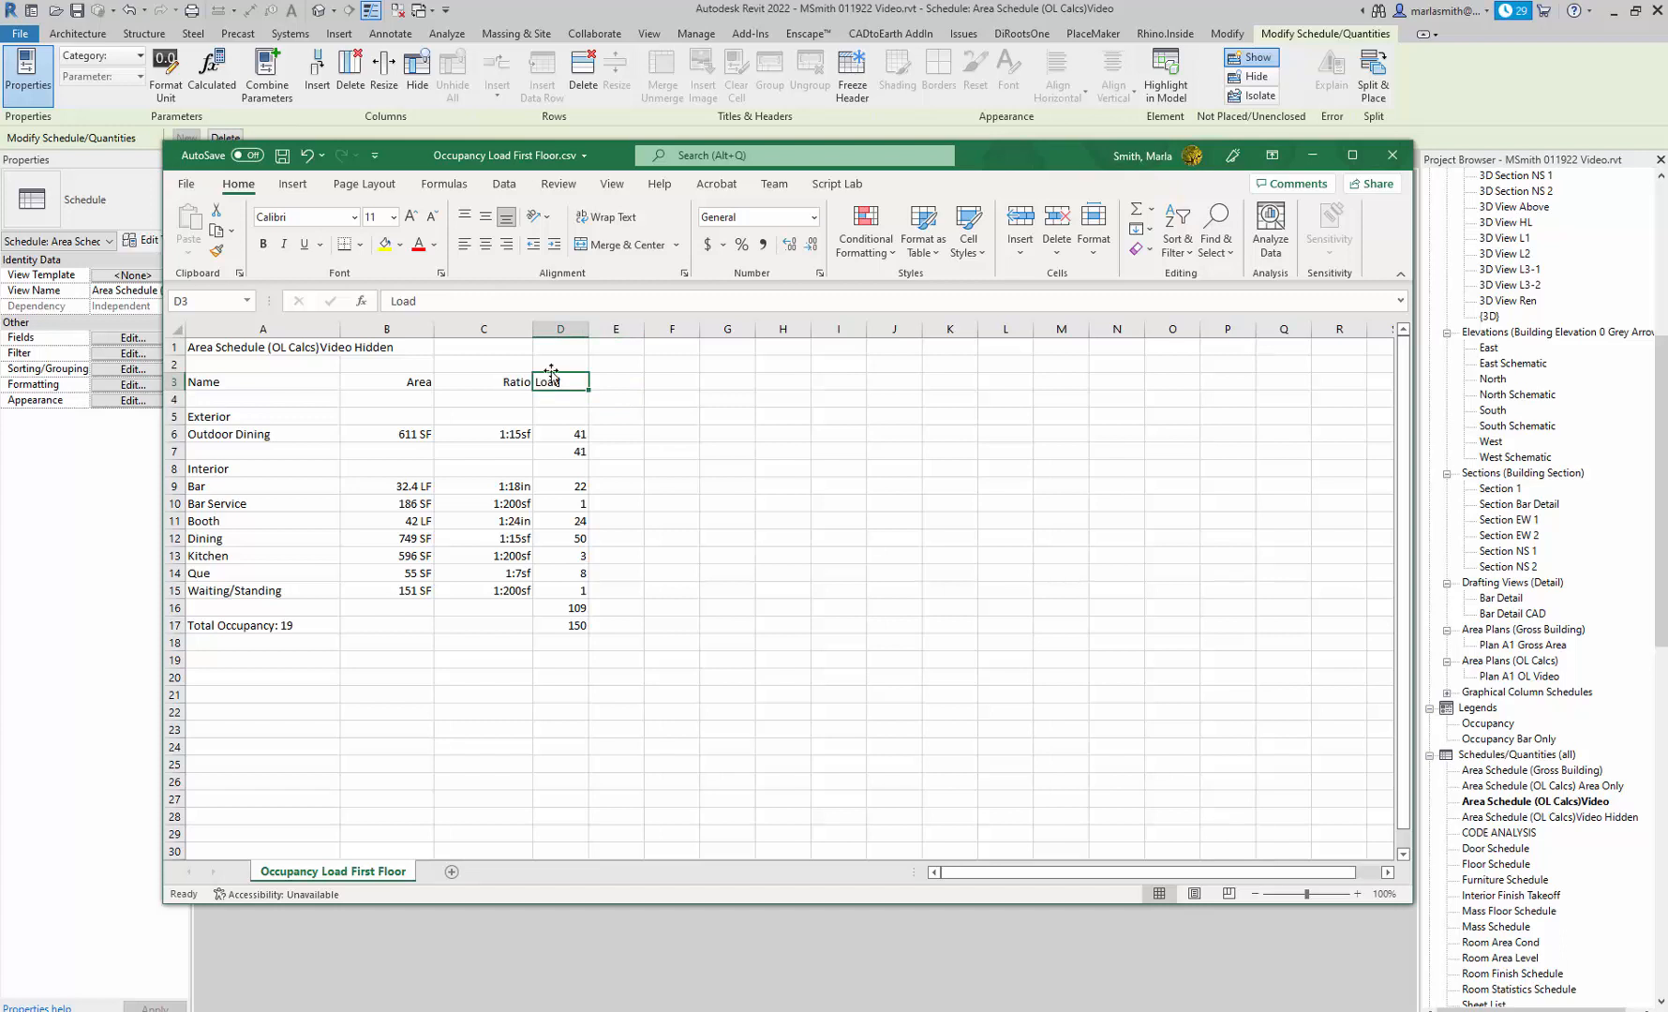
right_click(561, 328)
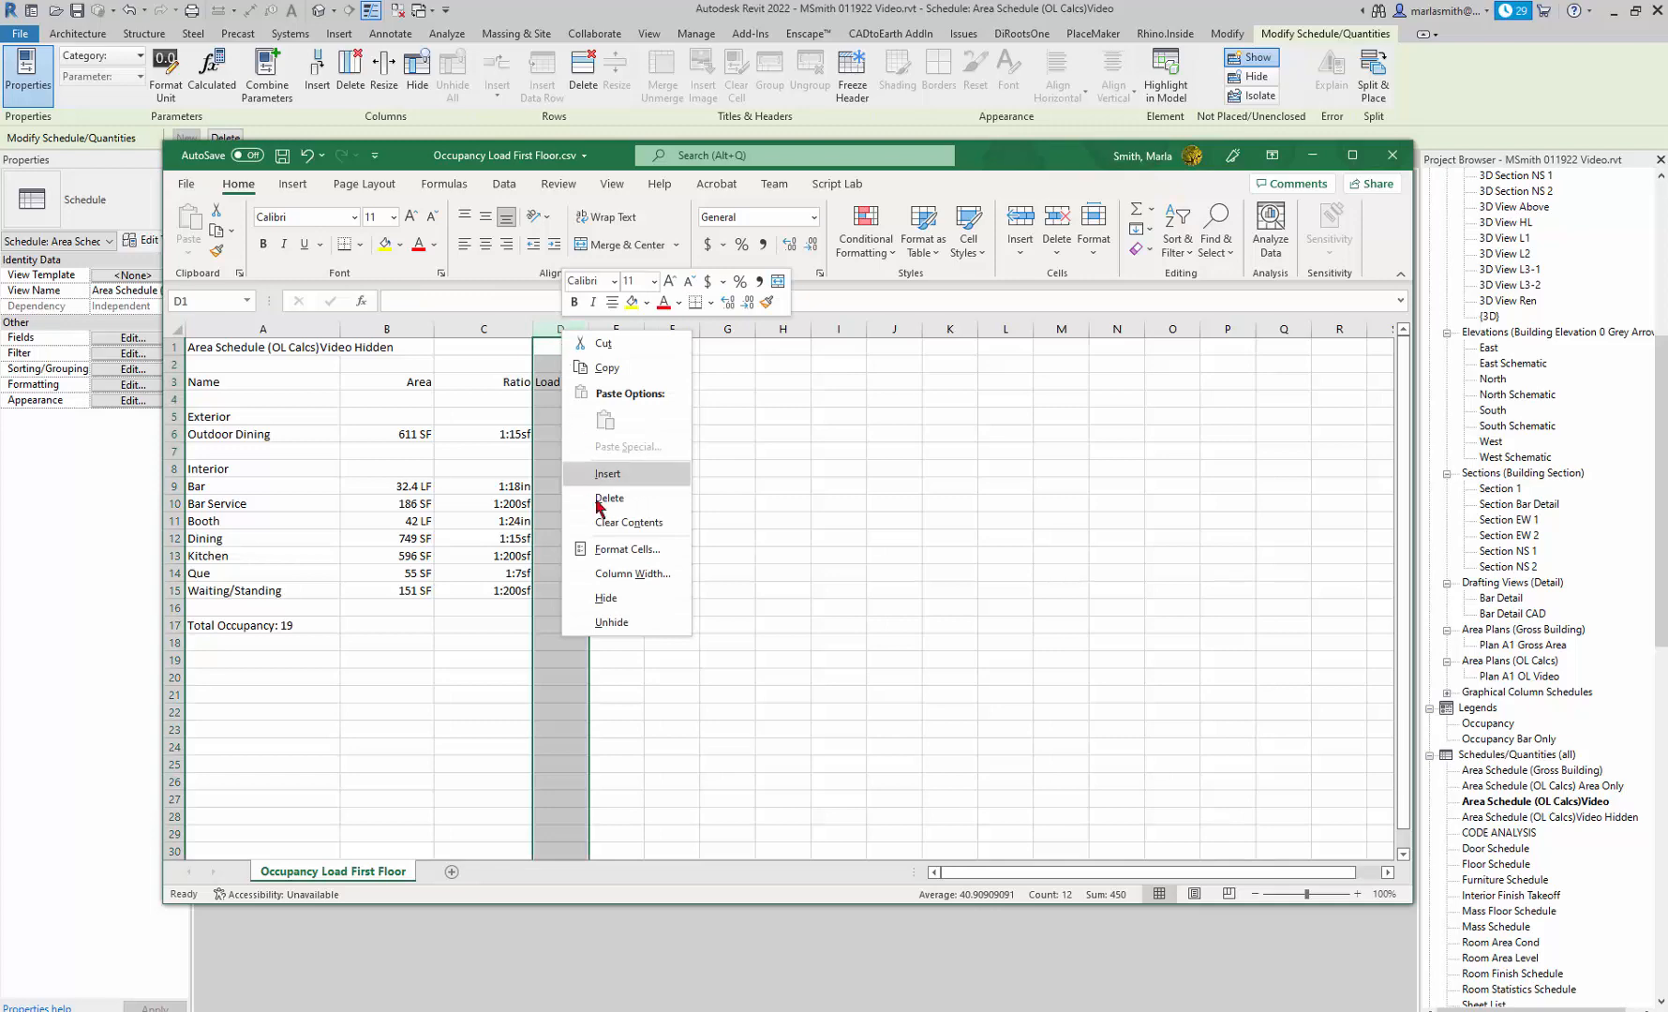
left_click(634, 569)
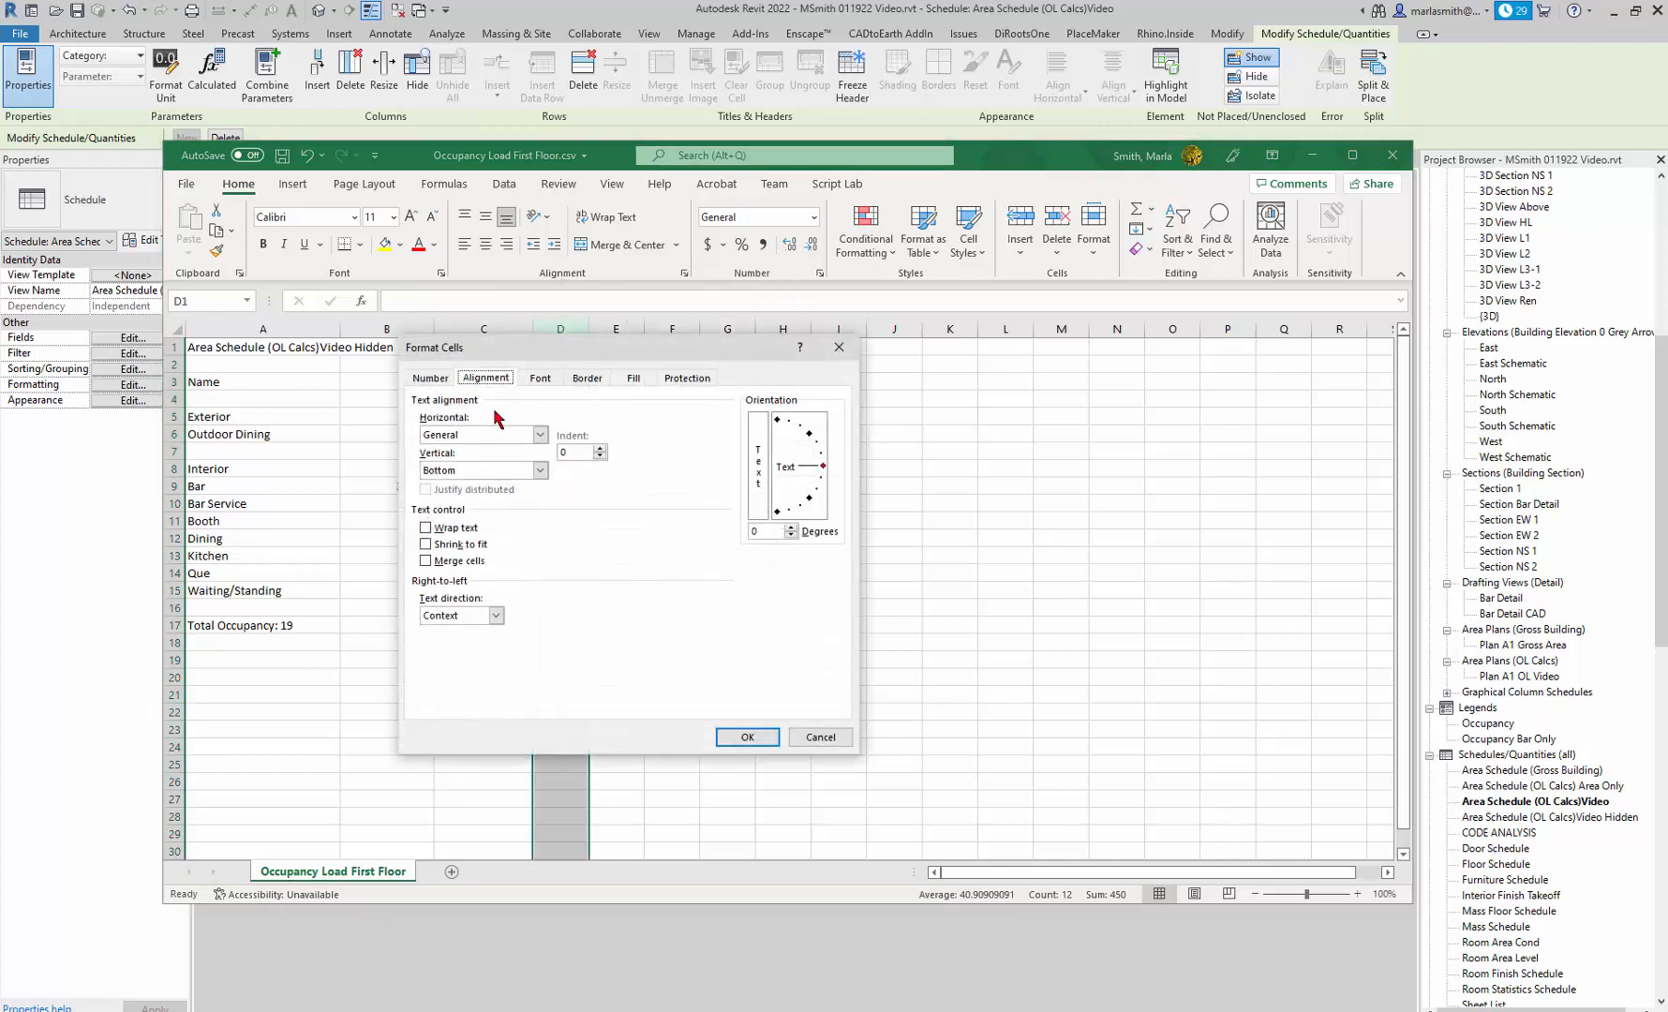
left_click(539, 435)
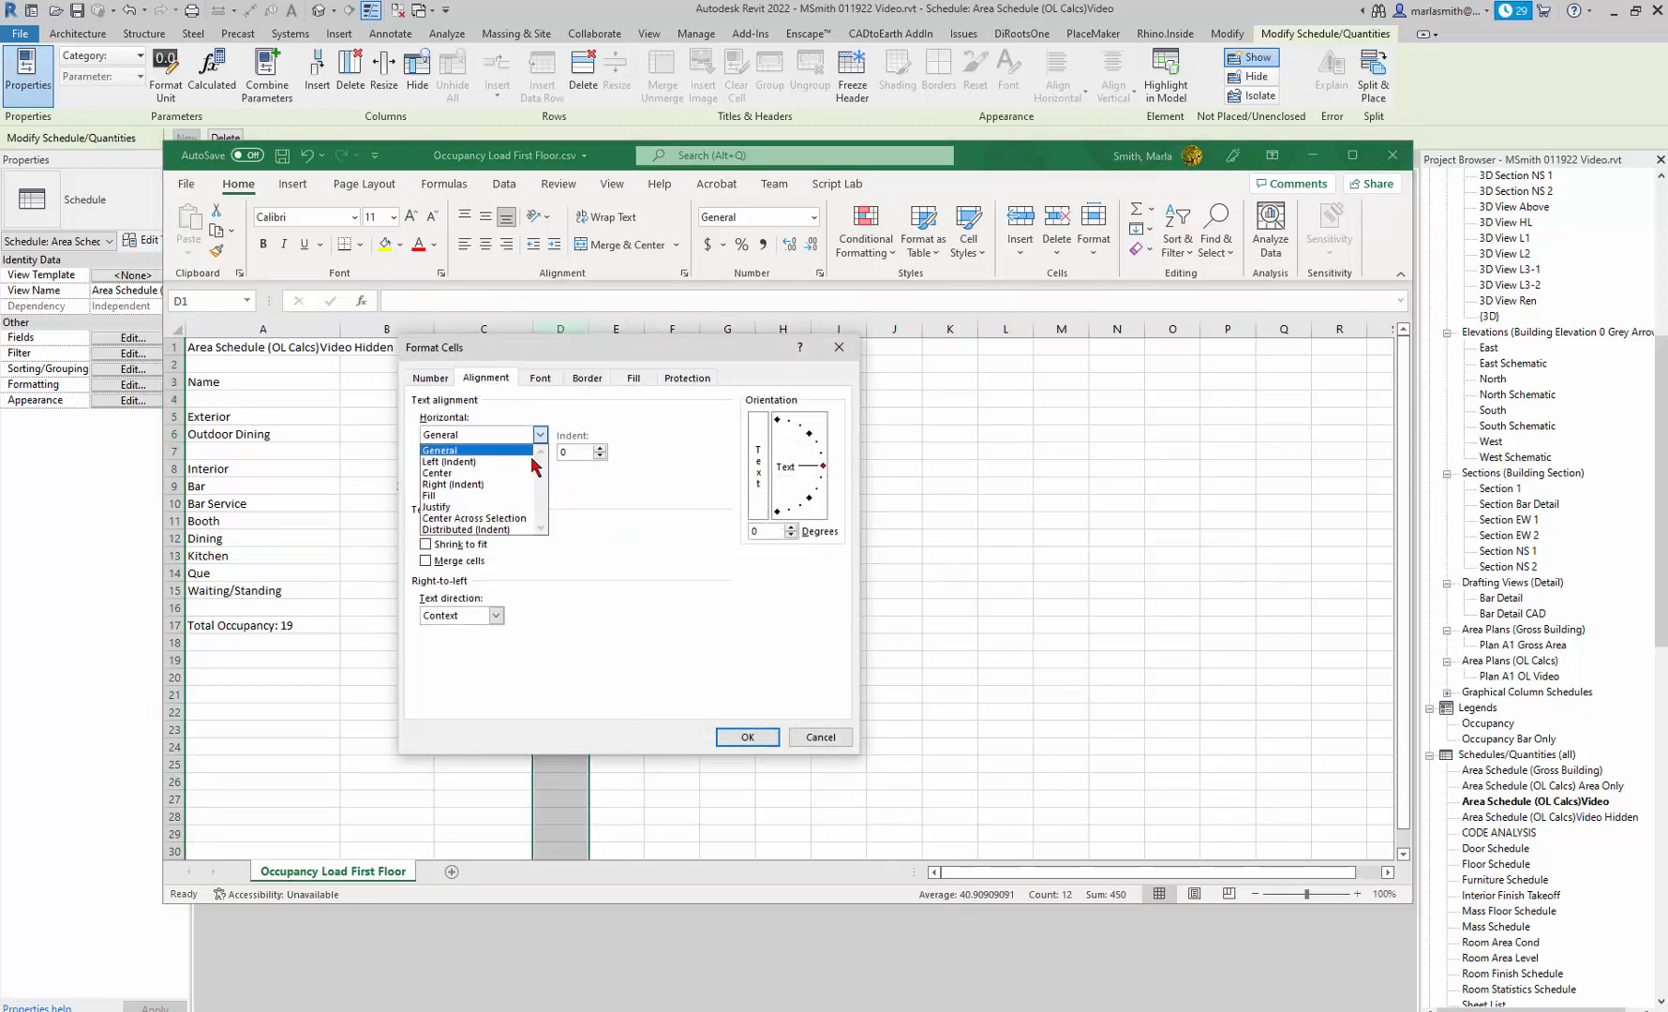
left_click(478, 482)
left_click(747, 737)
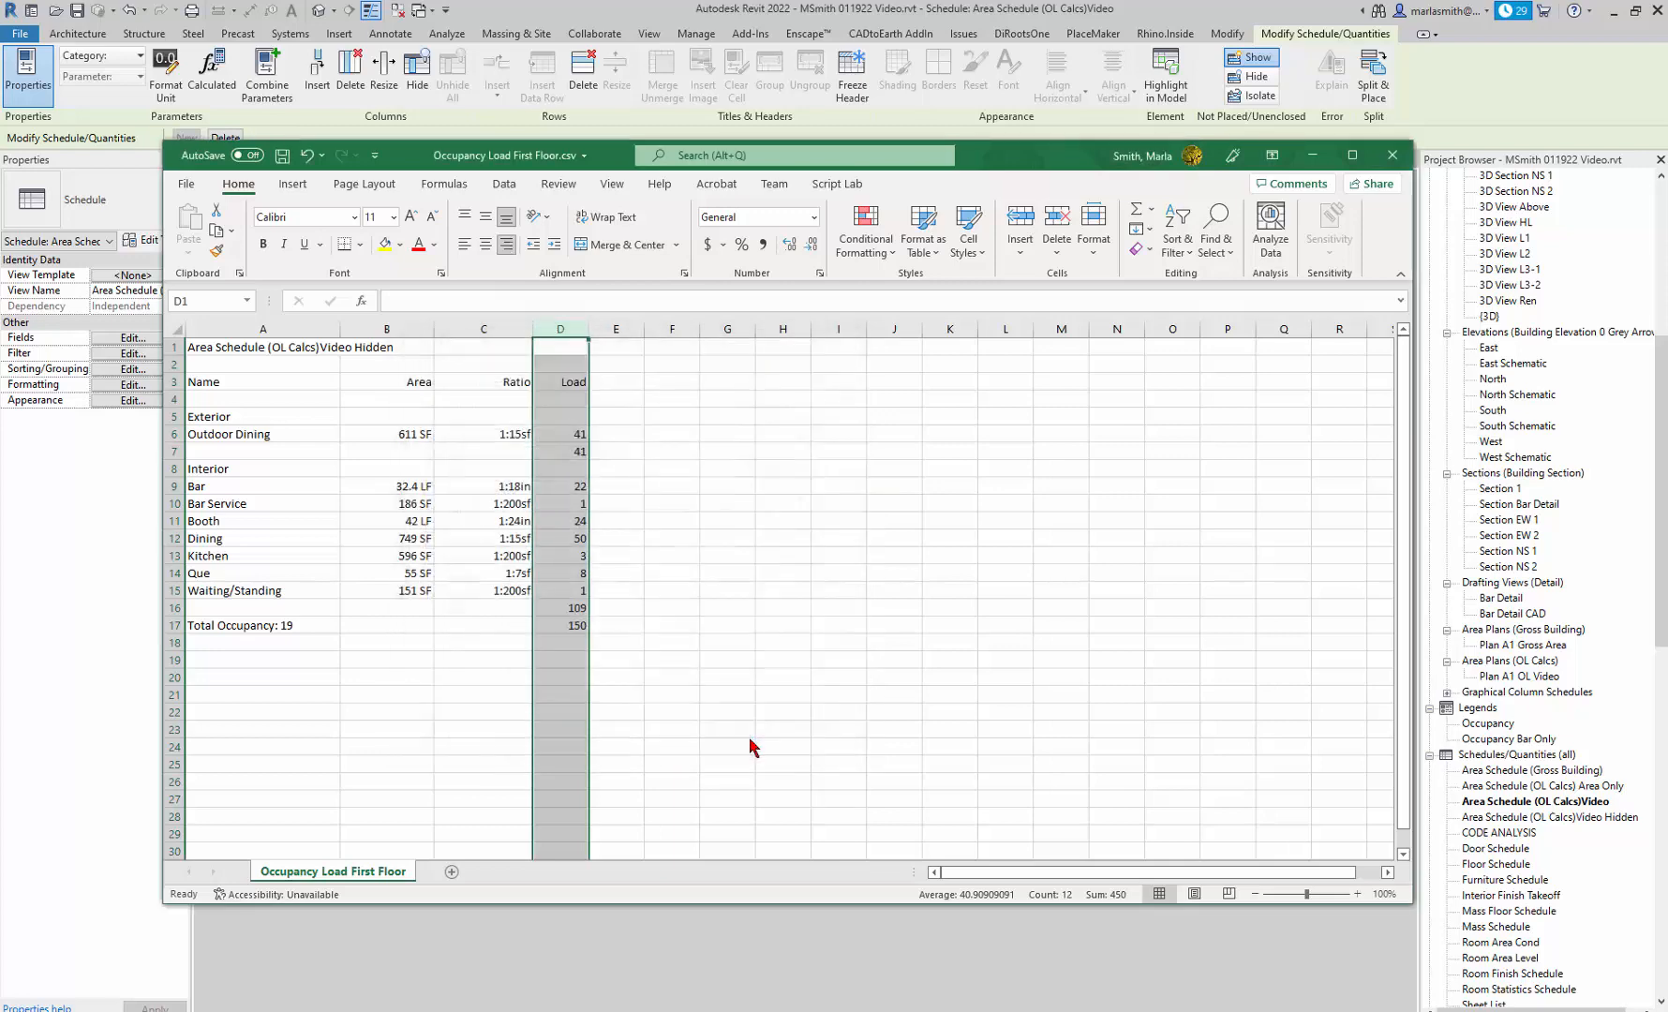
left_click(672, 640)
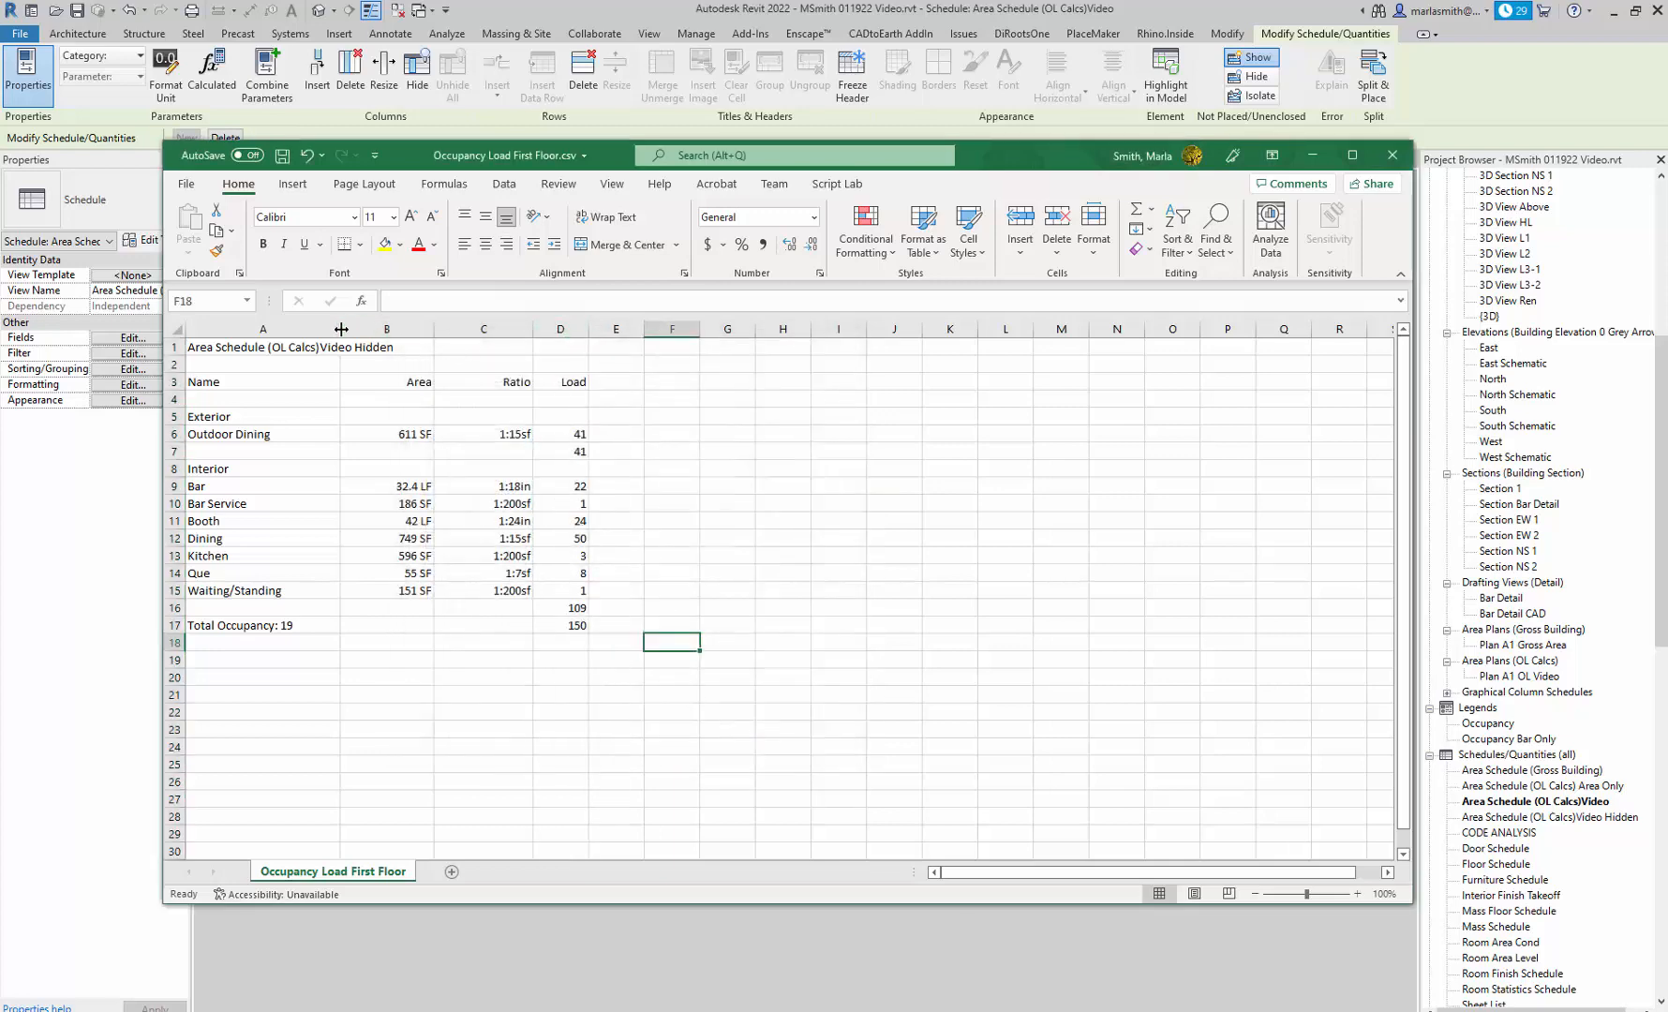
Narrow the Name and Area columns and change the schedule title in cell A1 to Occupancy Load.
mouse_move(341, 329)
left_mouse_down()
mouse_move(389, 329)
mouse_move(306, 329)
mouse_move(371, 329)
left_mouse_up()
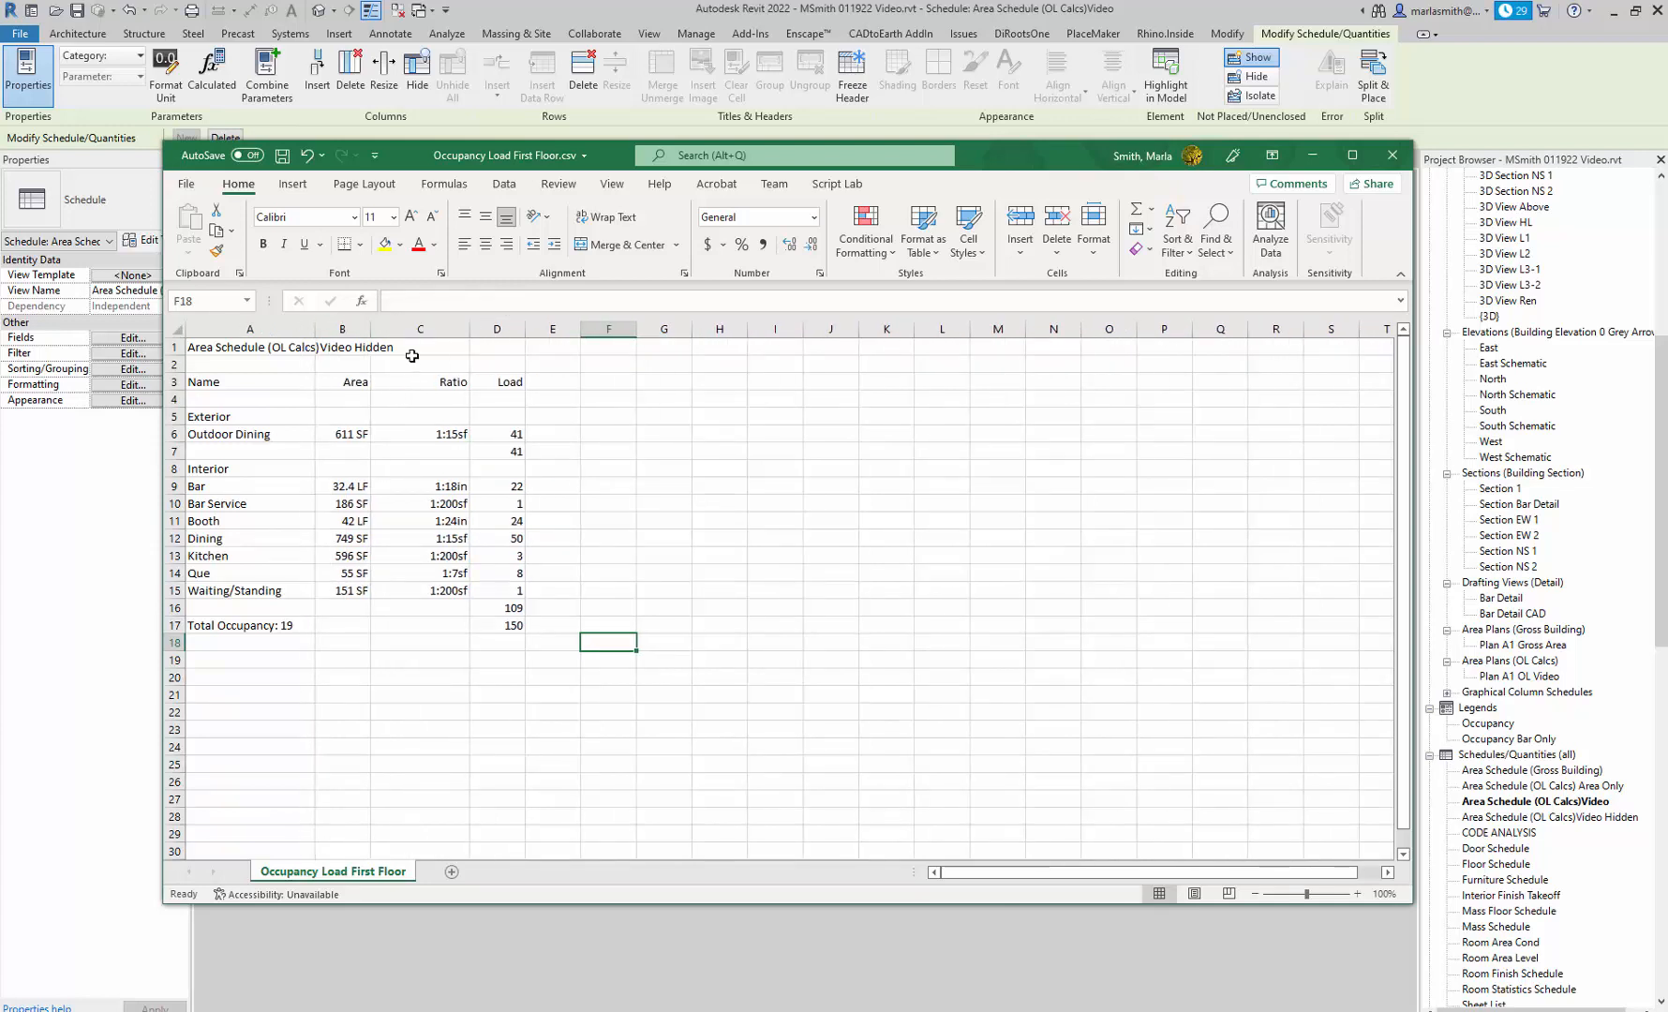
left_click(246, 347)
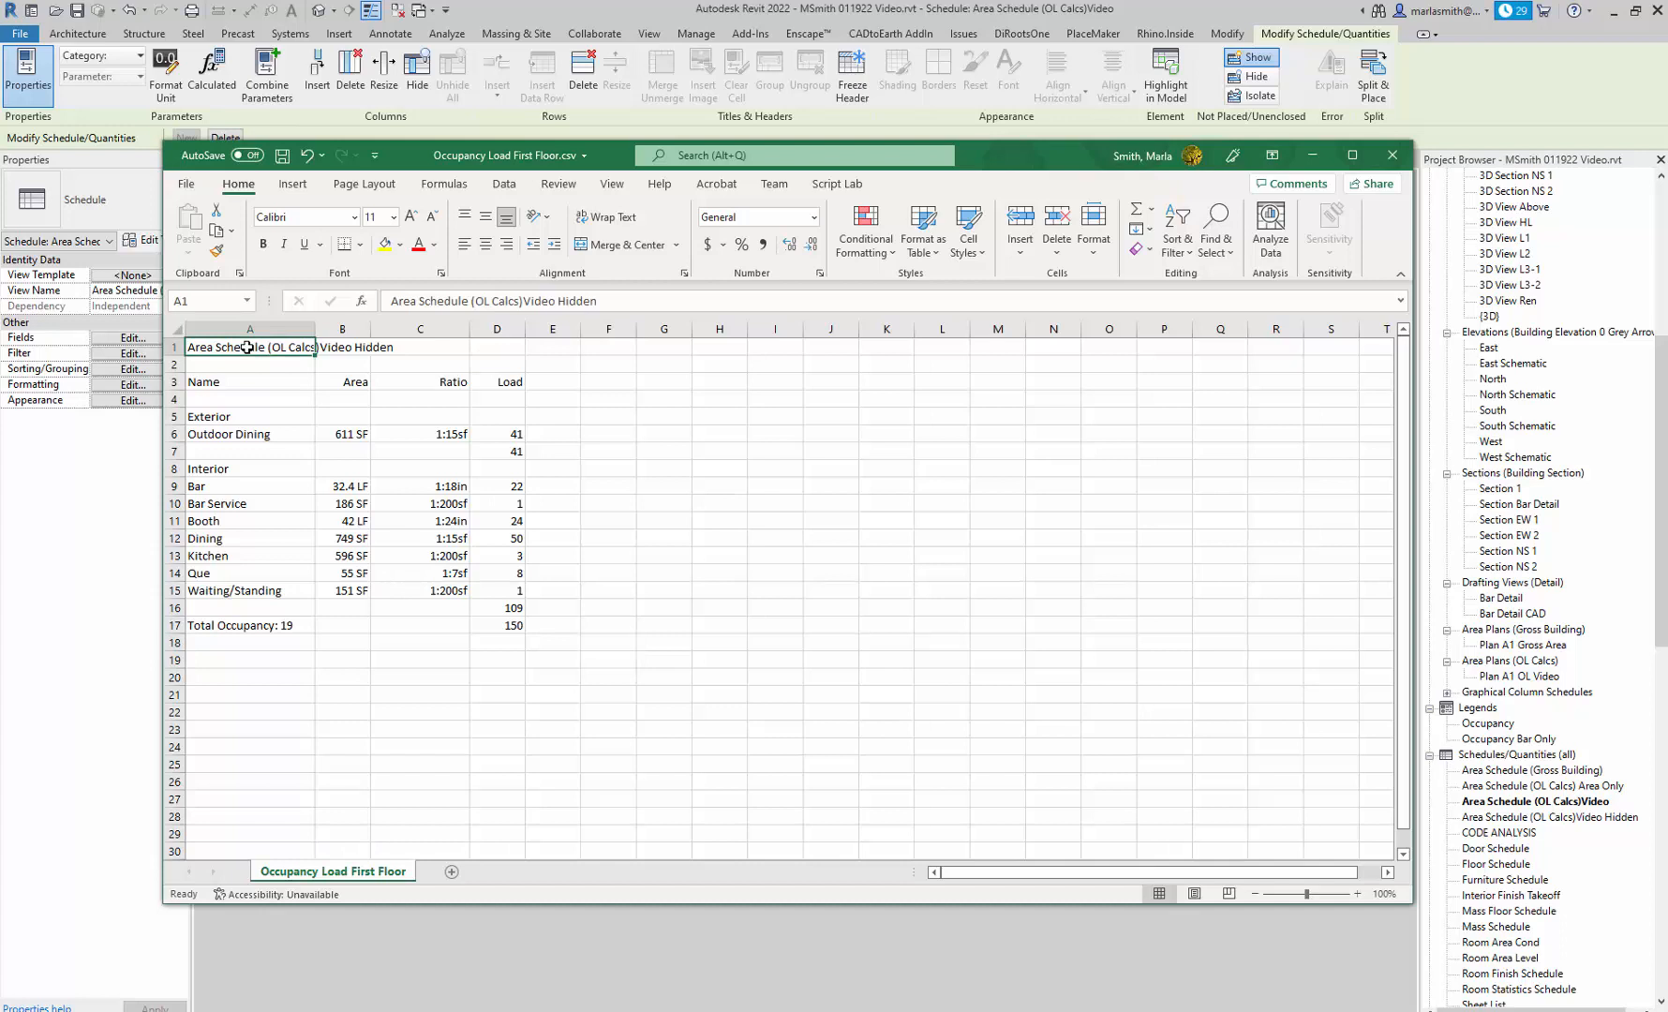
type("Occupancy Load")
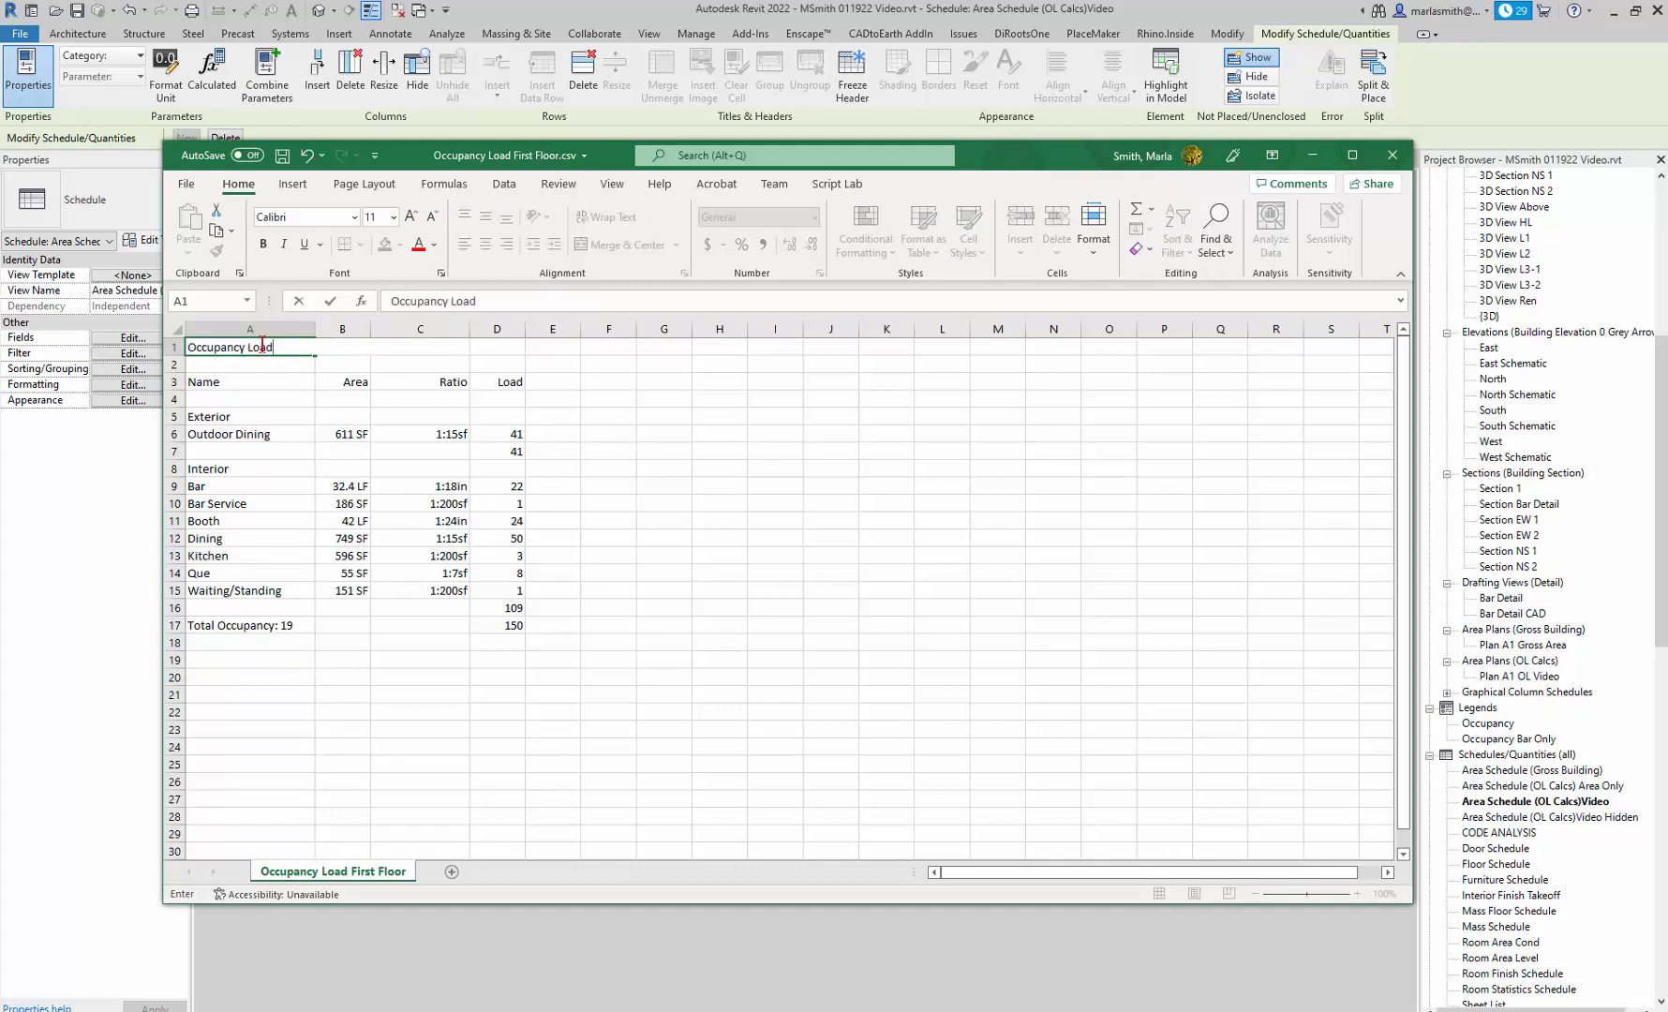
left_click(586, 591)
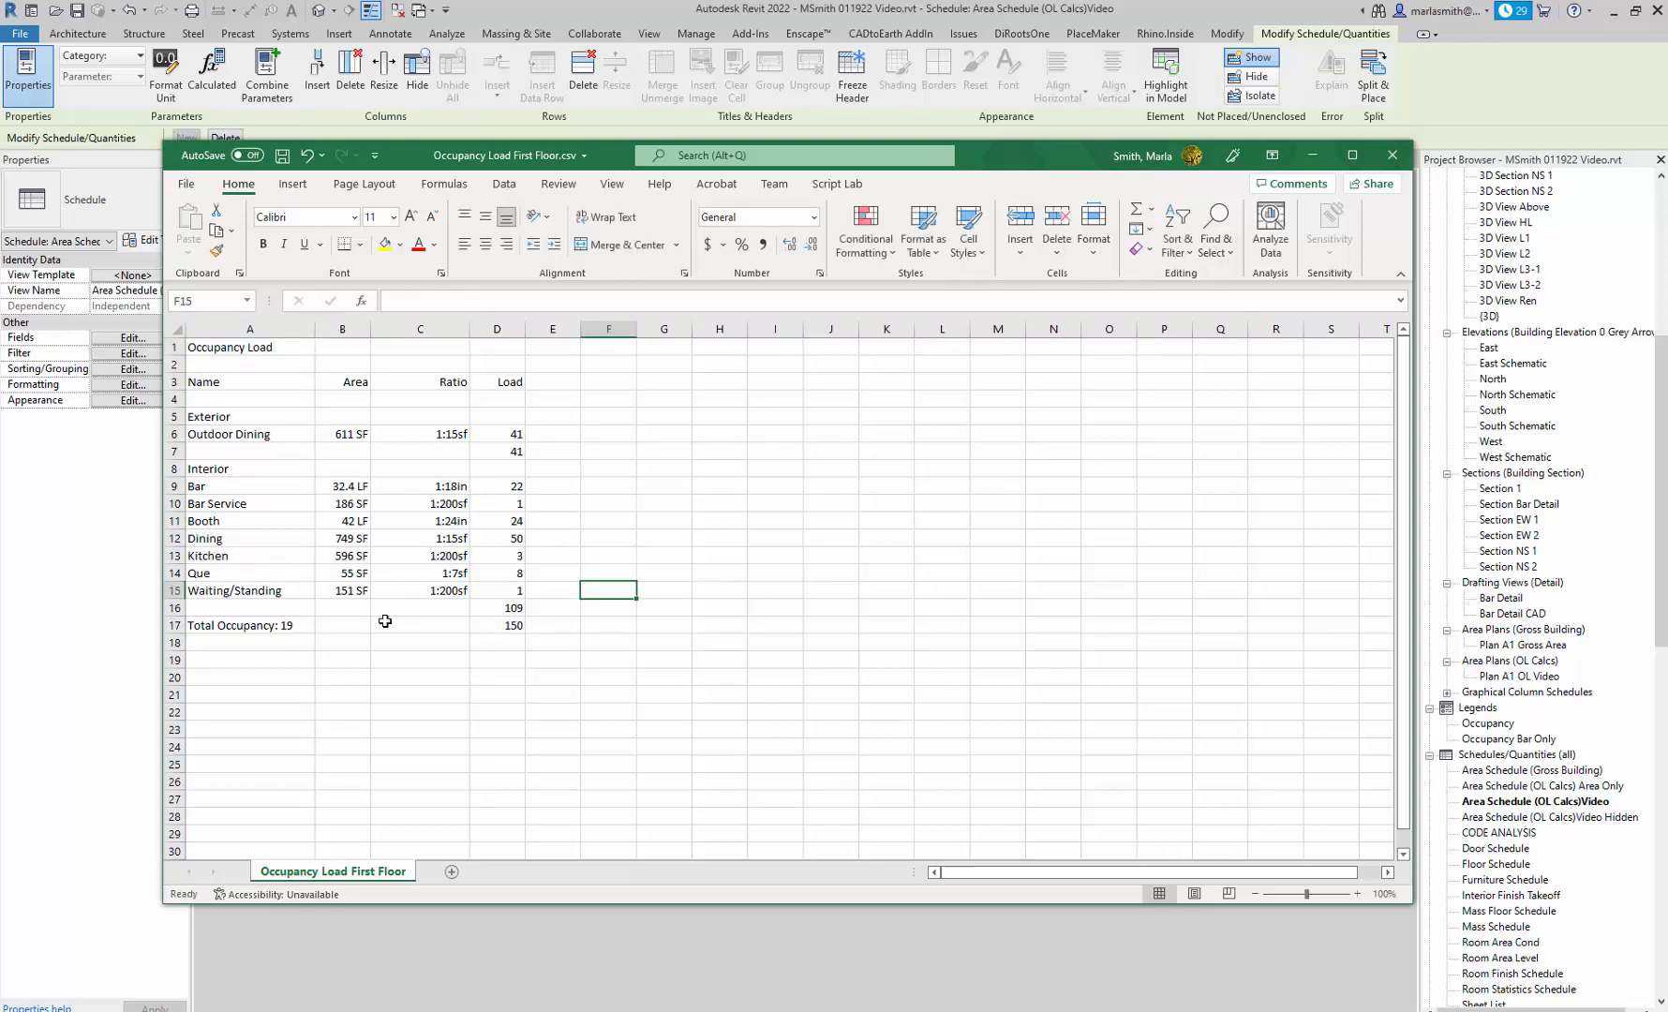
Move the Total Occupancy row down to row 18 and bold its label, its load, and the interior subtotal in D16.
left_click_drag(200, 620, 482, 659)
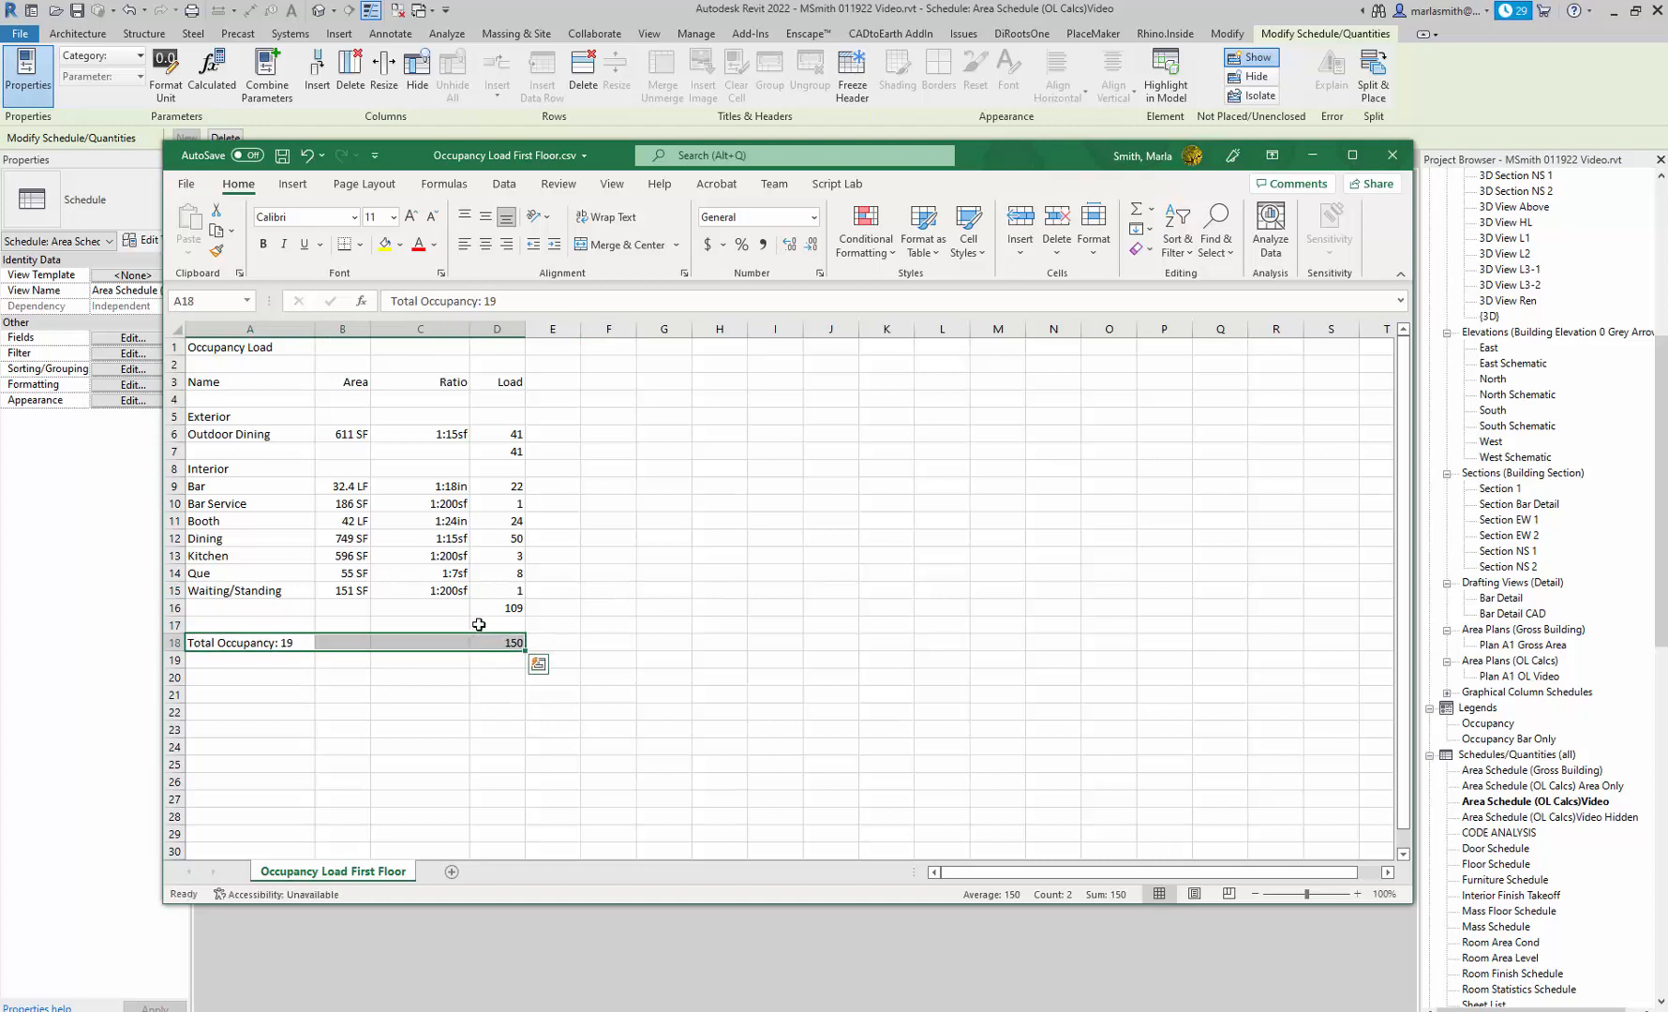
left_click(379, 641)
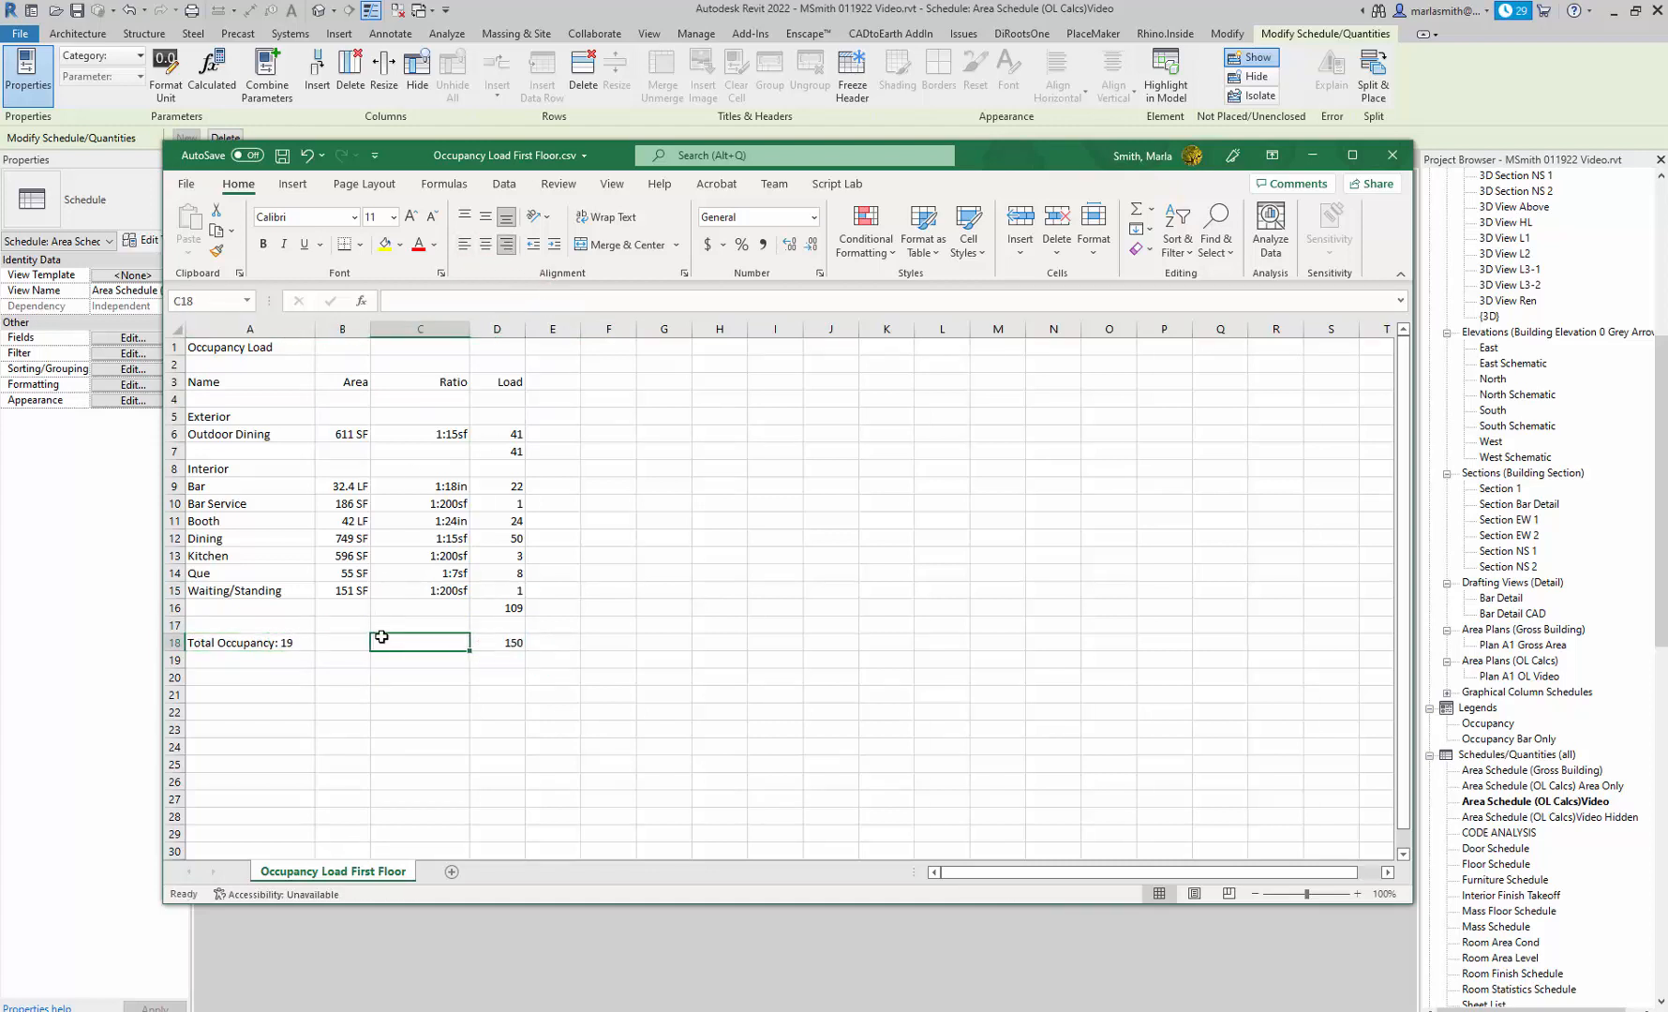
left_click(215, 640)
left_click(263, 244)
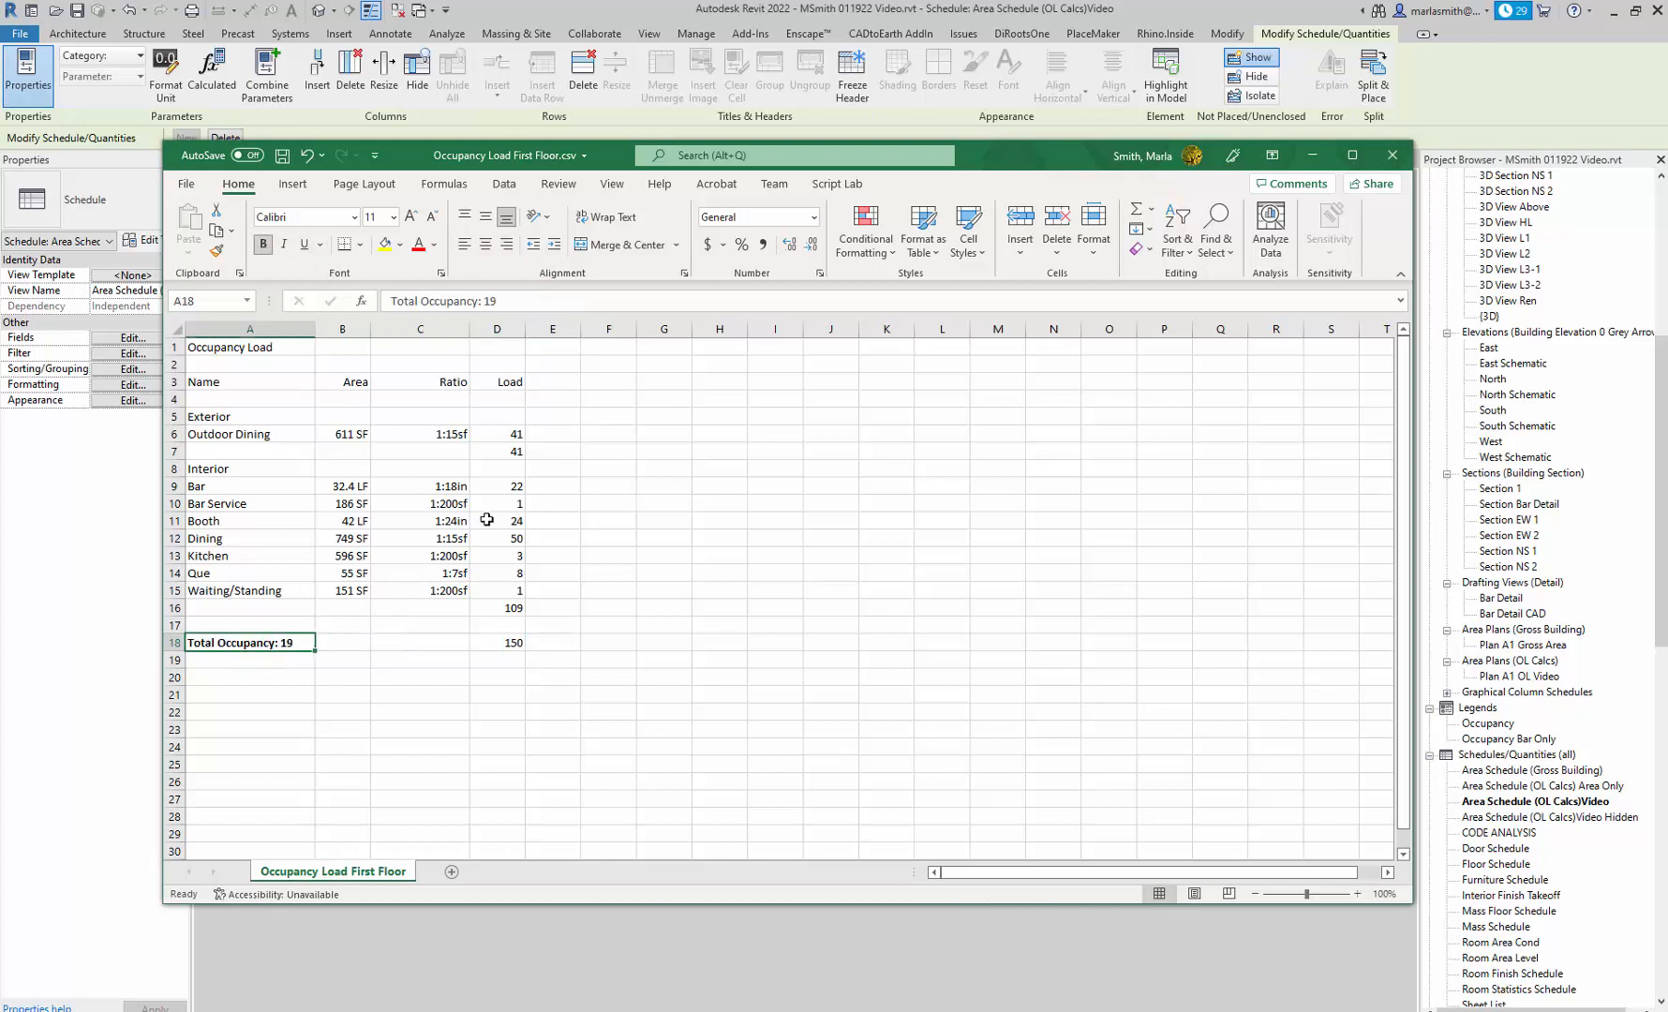
left_click(507, 645)
left_click(263, 243)
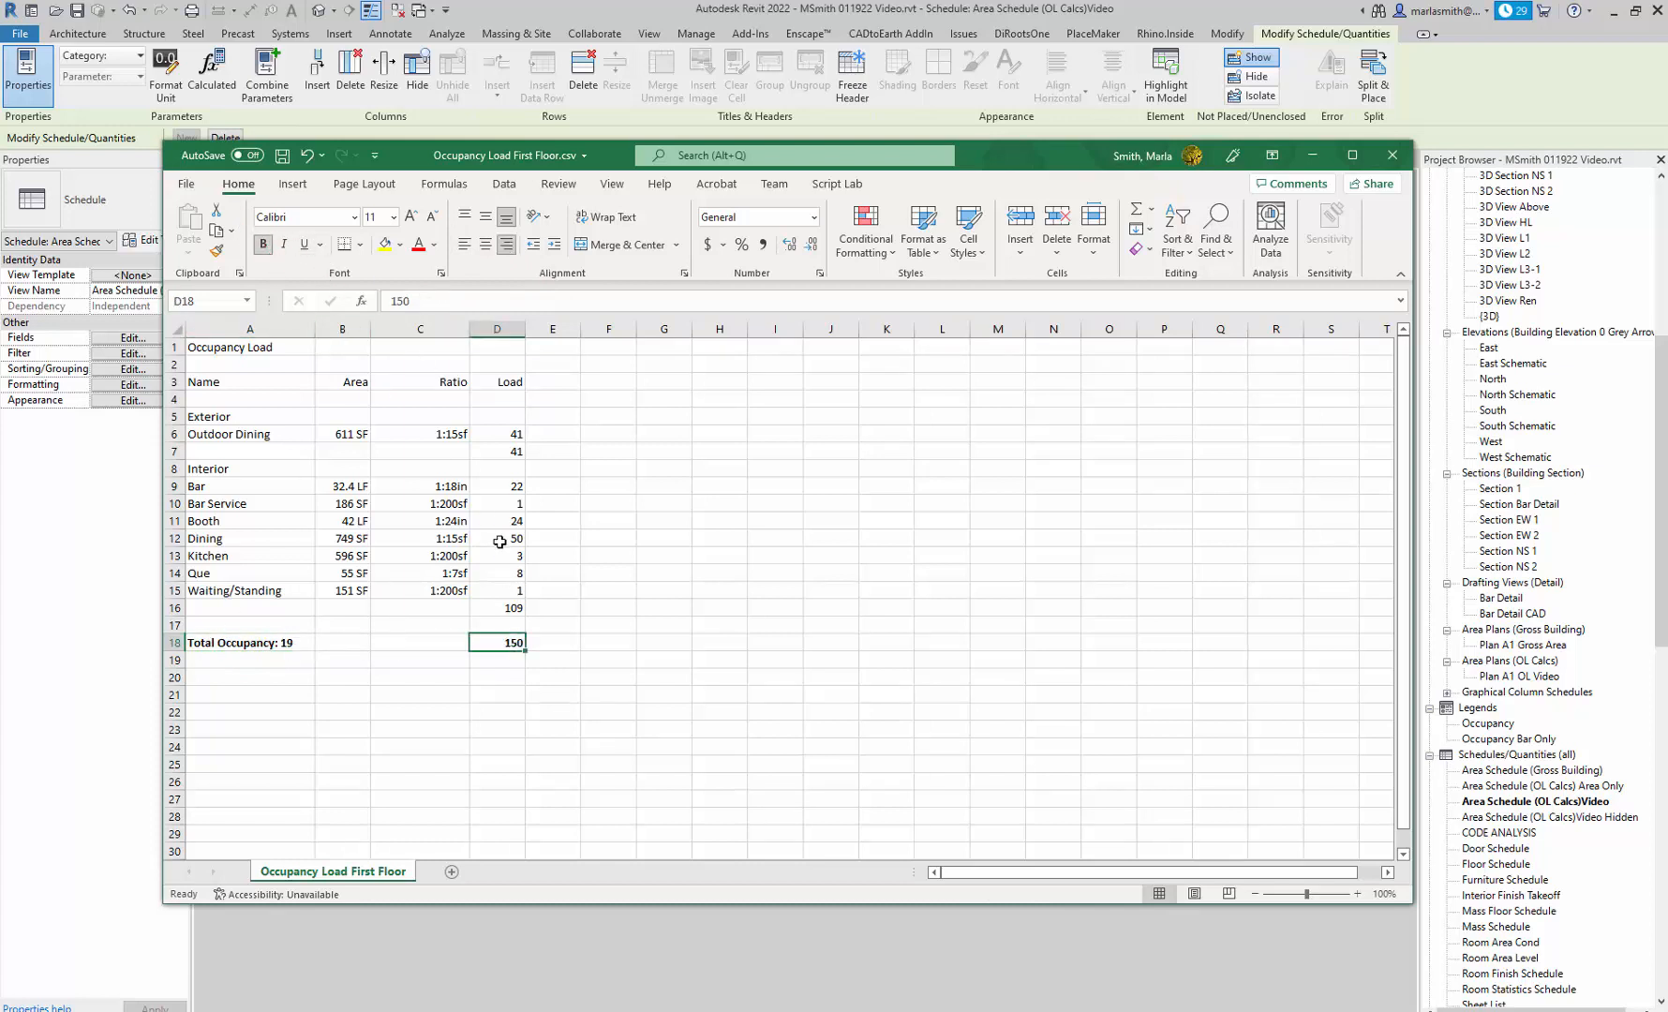
left_click(504, 607)
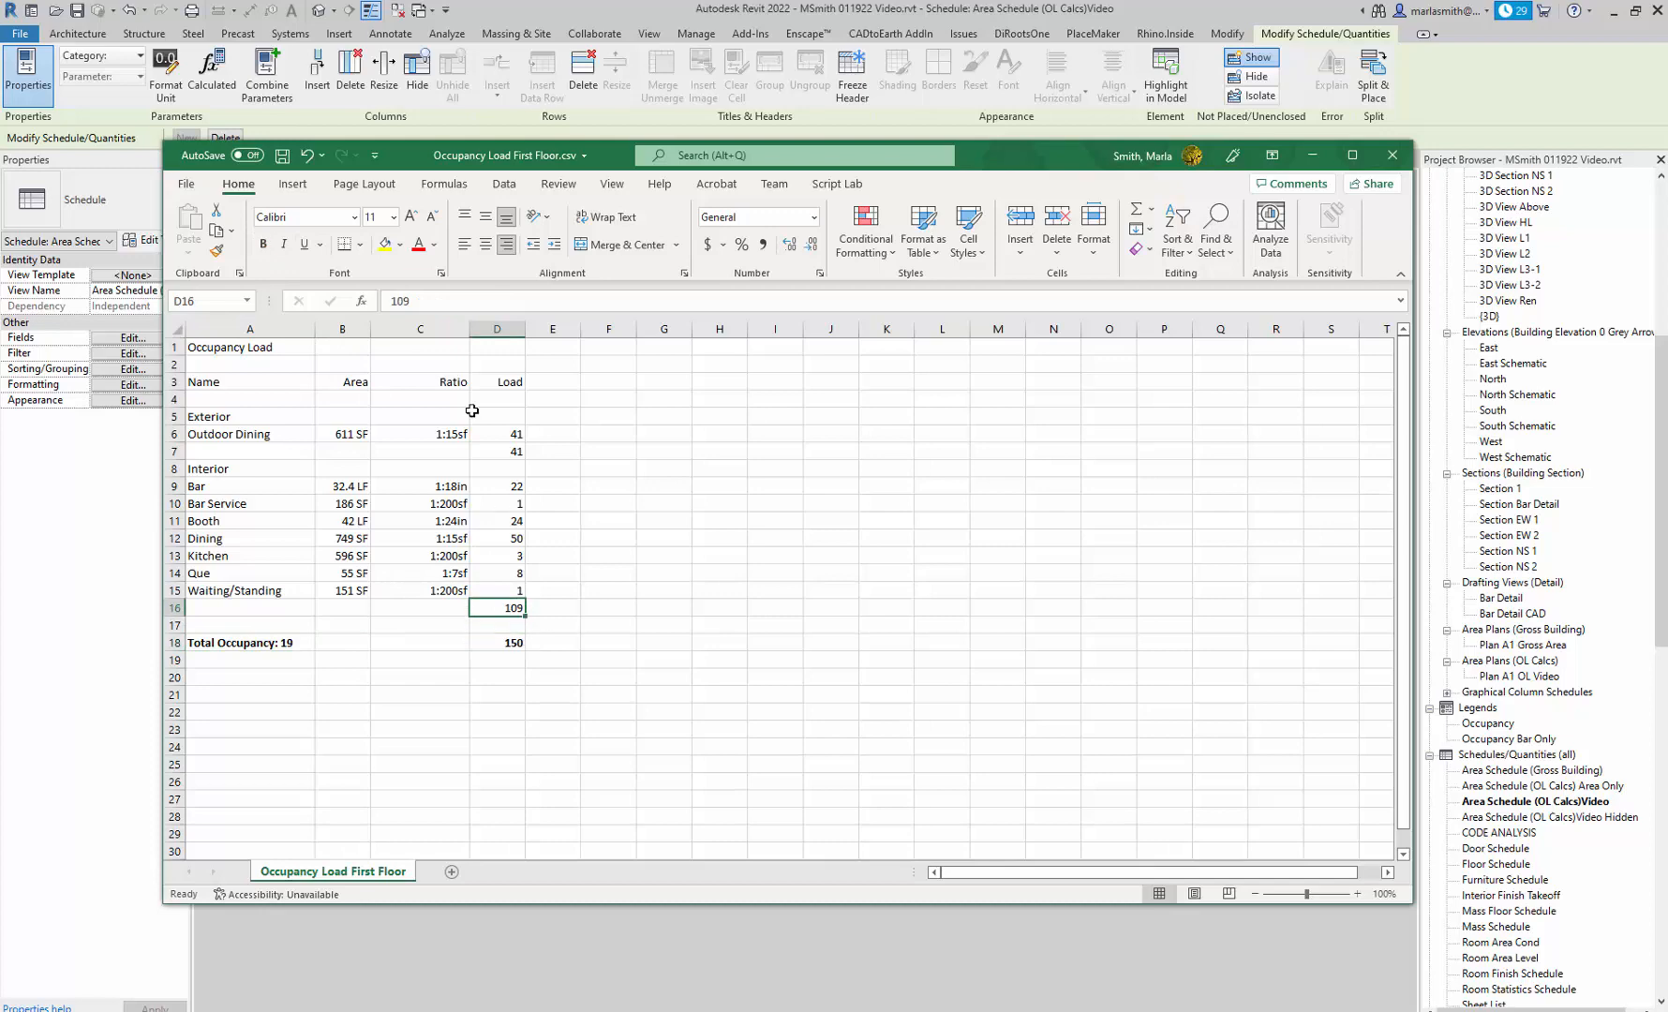
left_click(263, 244)
Save a copy of the file as an Excel Workbook (*.xlsx) named Occupancy Load First Floor in the OL Excel folder.
left_click(186, 184)
left_click(227, 415)
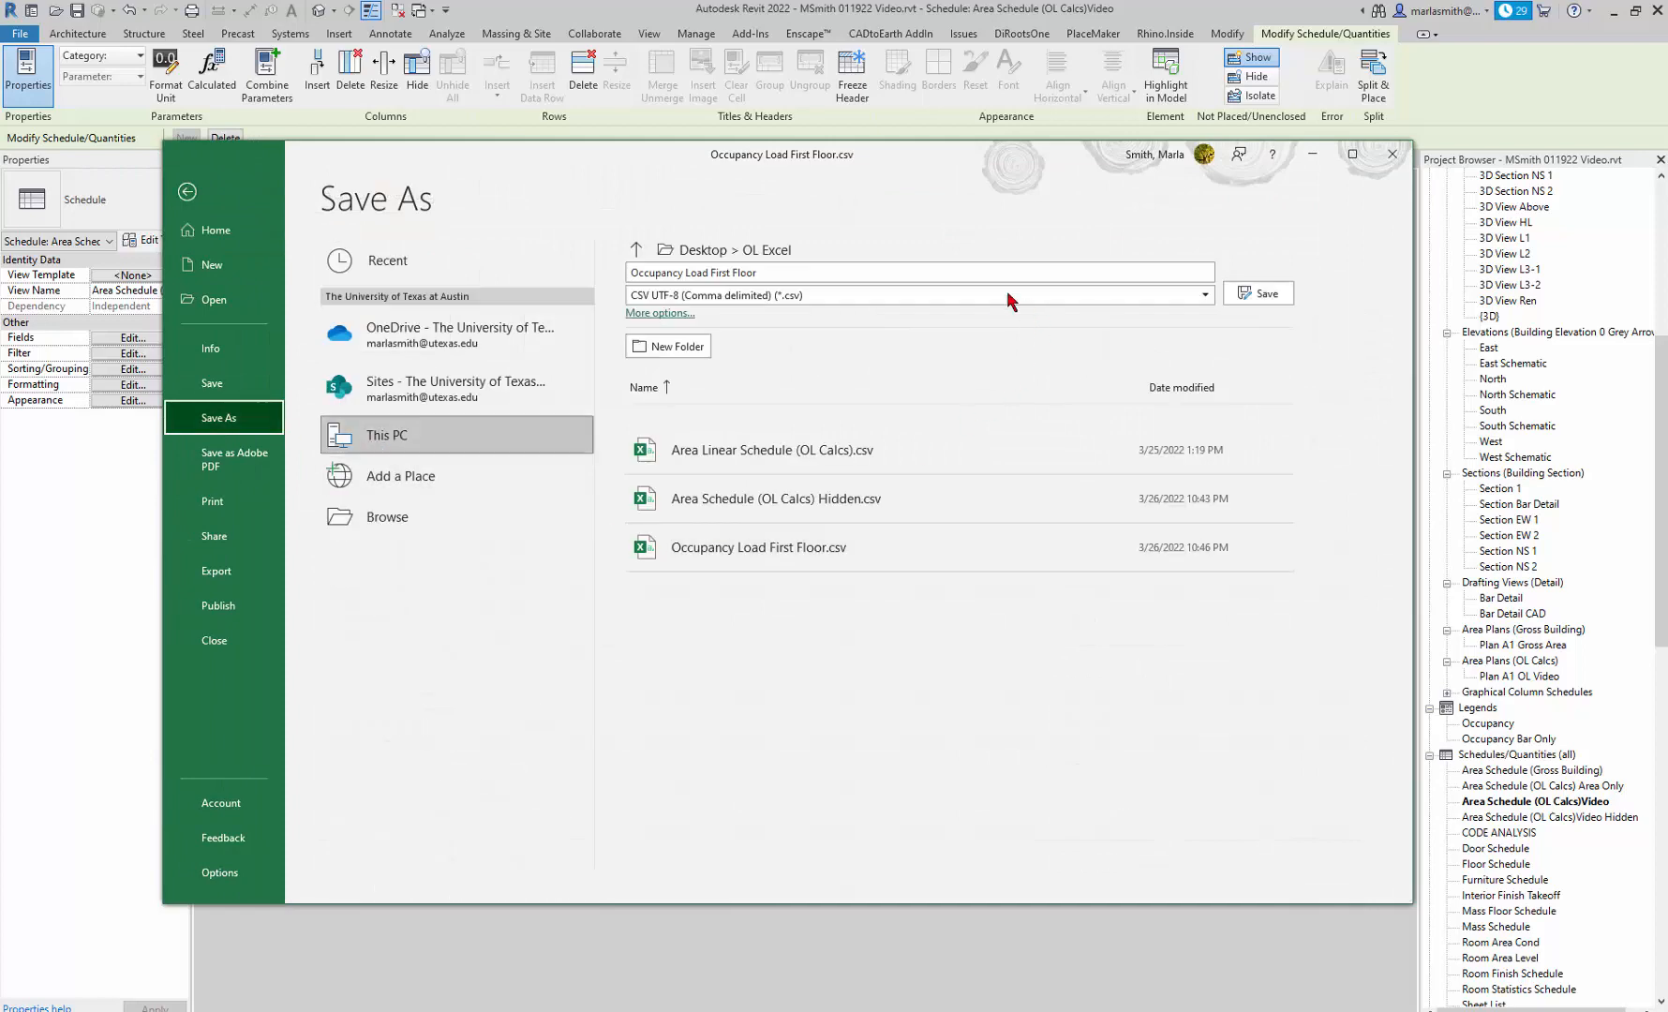
left_click(953, 301)
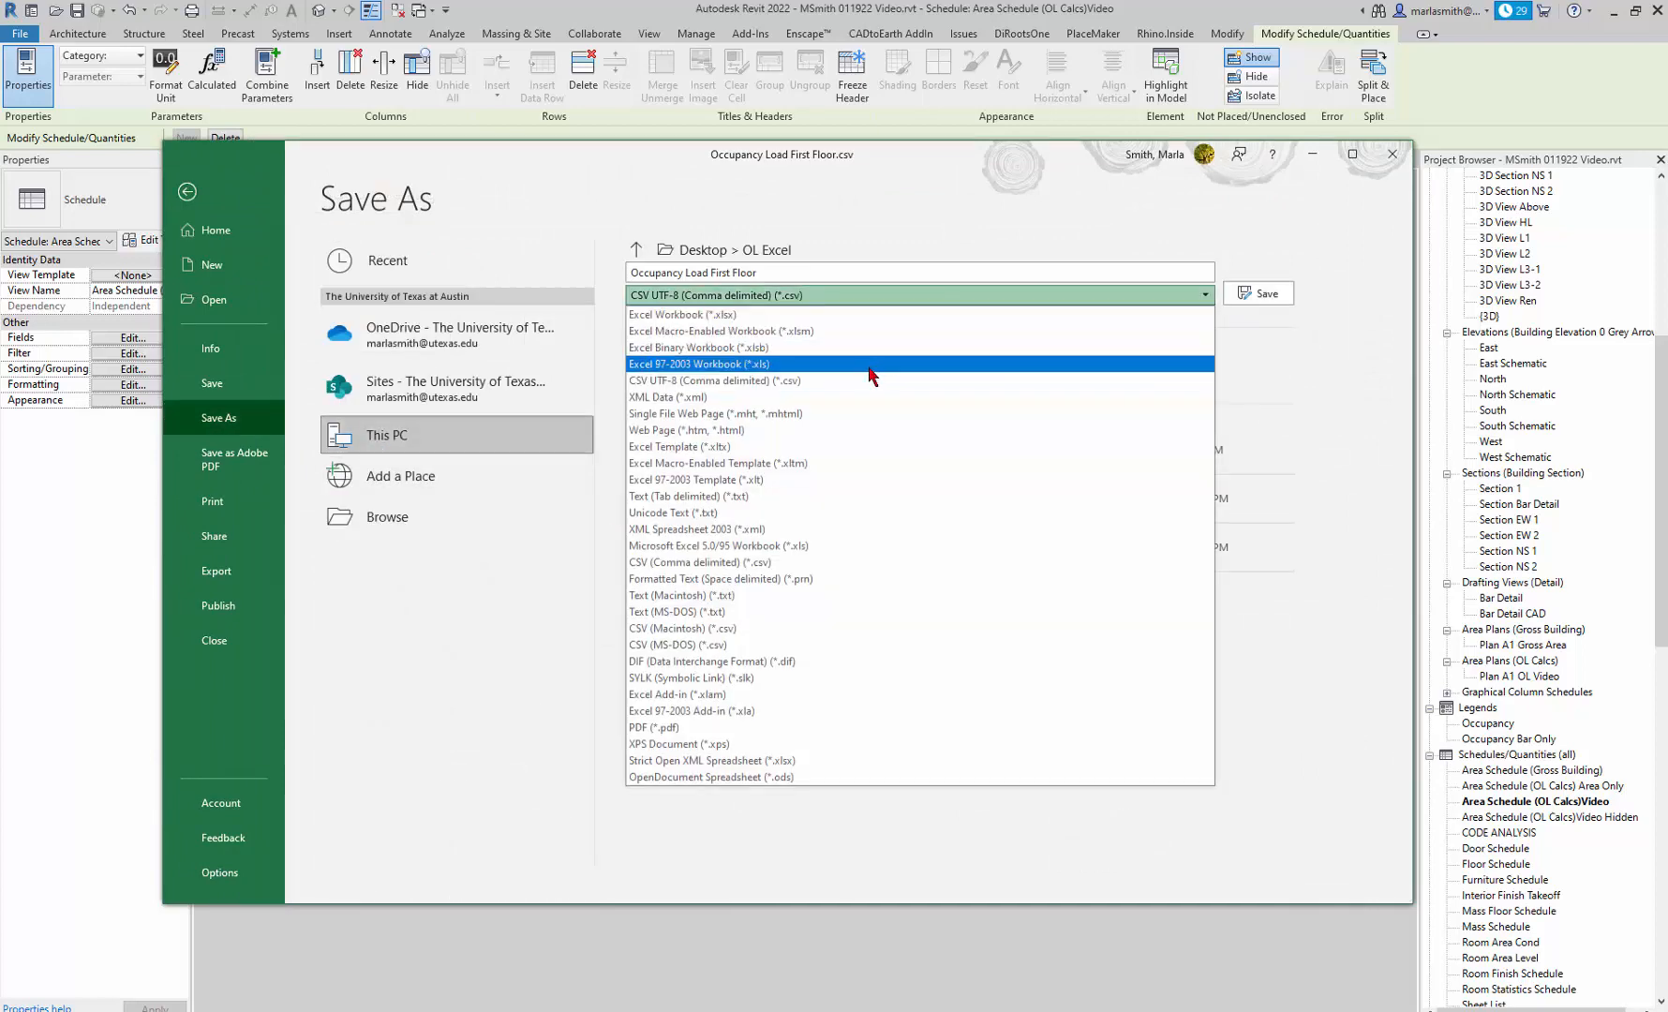
left_click(849, 317)
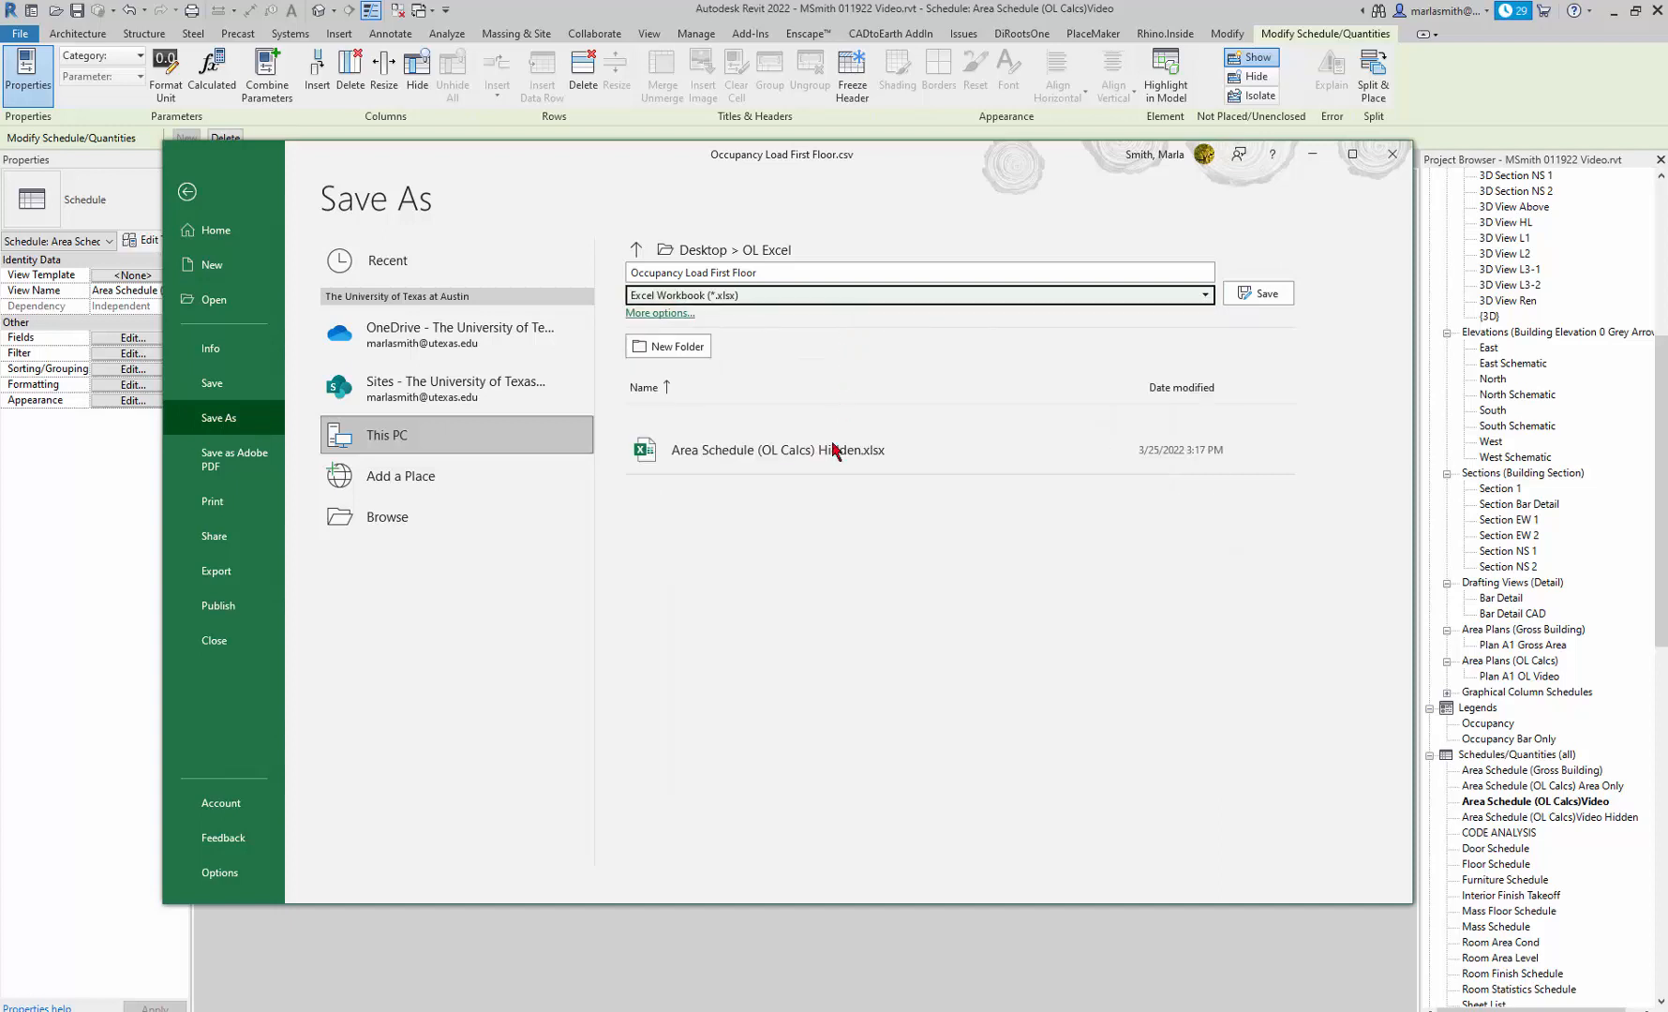
left_click(784, 271)
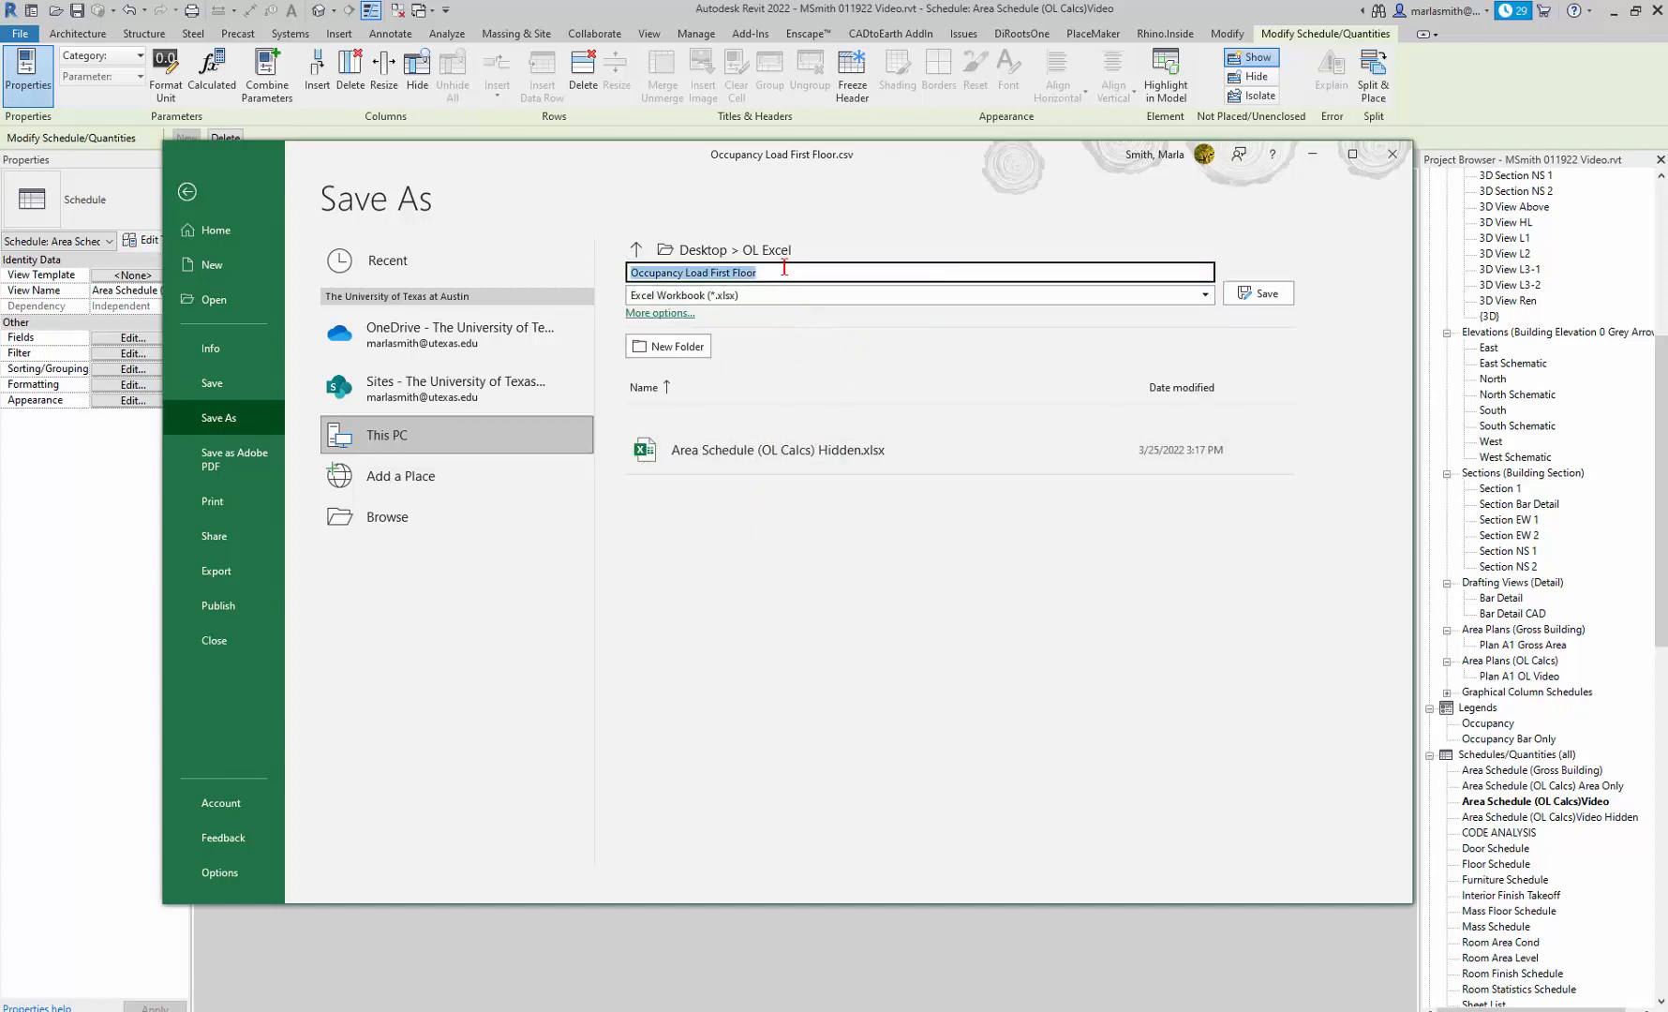
left_click(1265, 294)
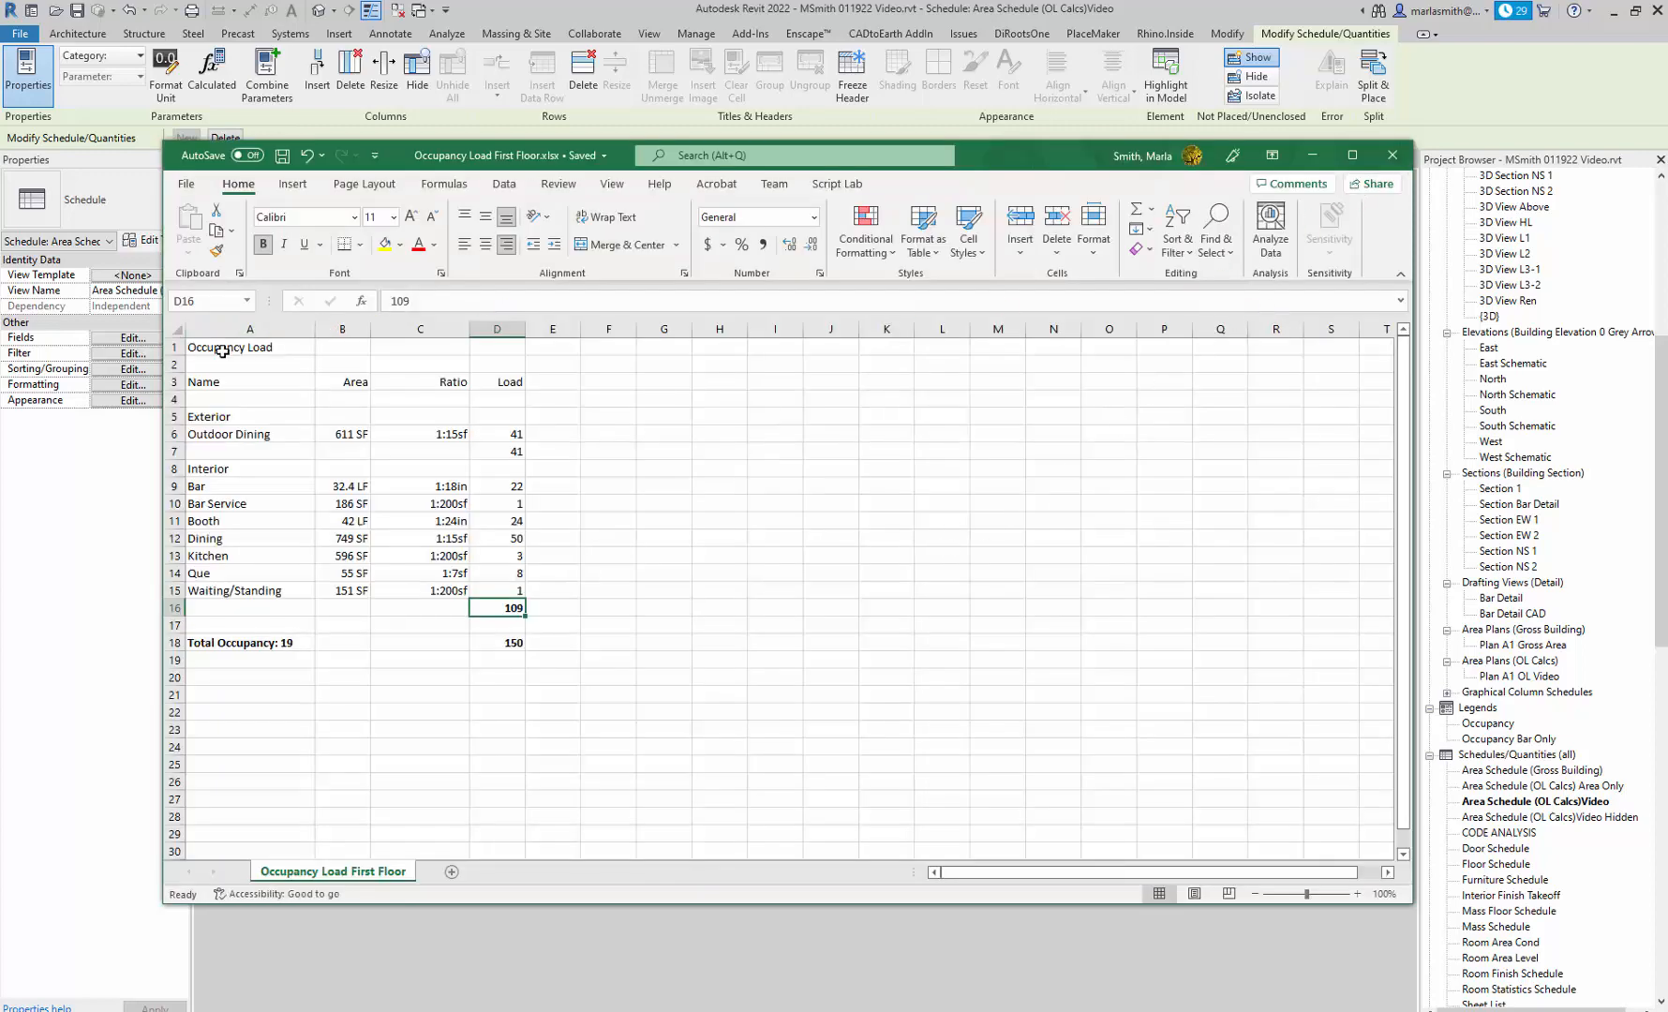
Define the workbook-scoped name Occupancy_Load for the schedule range A1:D18 and save the workbook.
left_click_drag(212, 348, 509, 642)
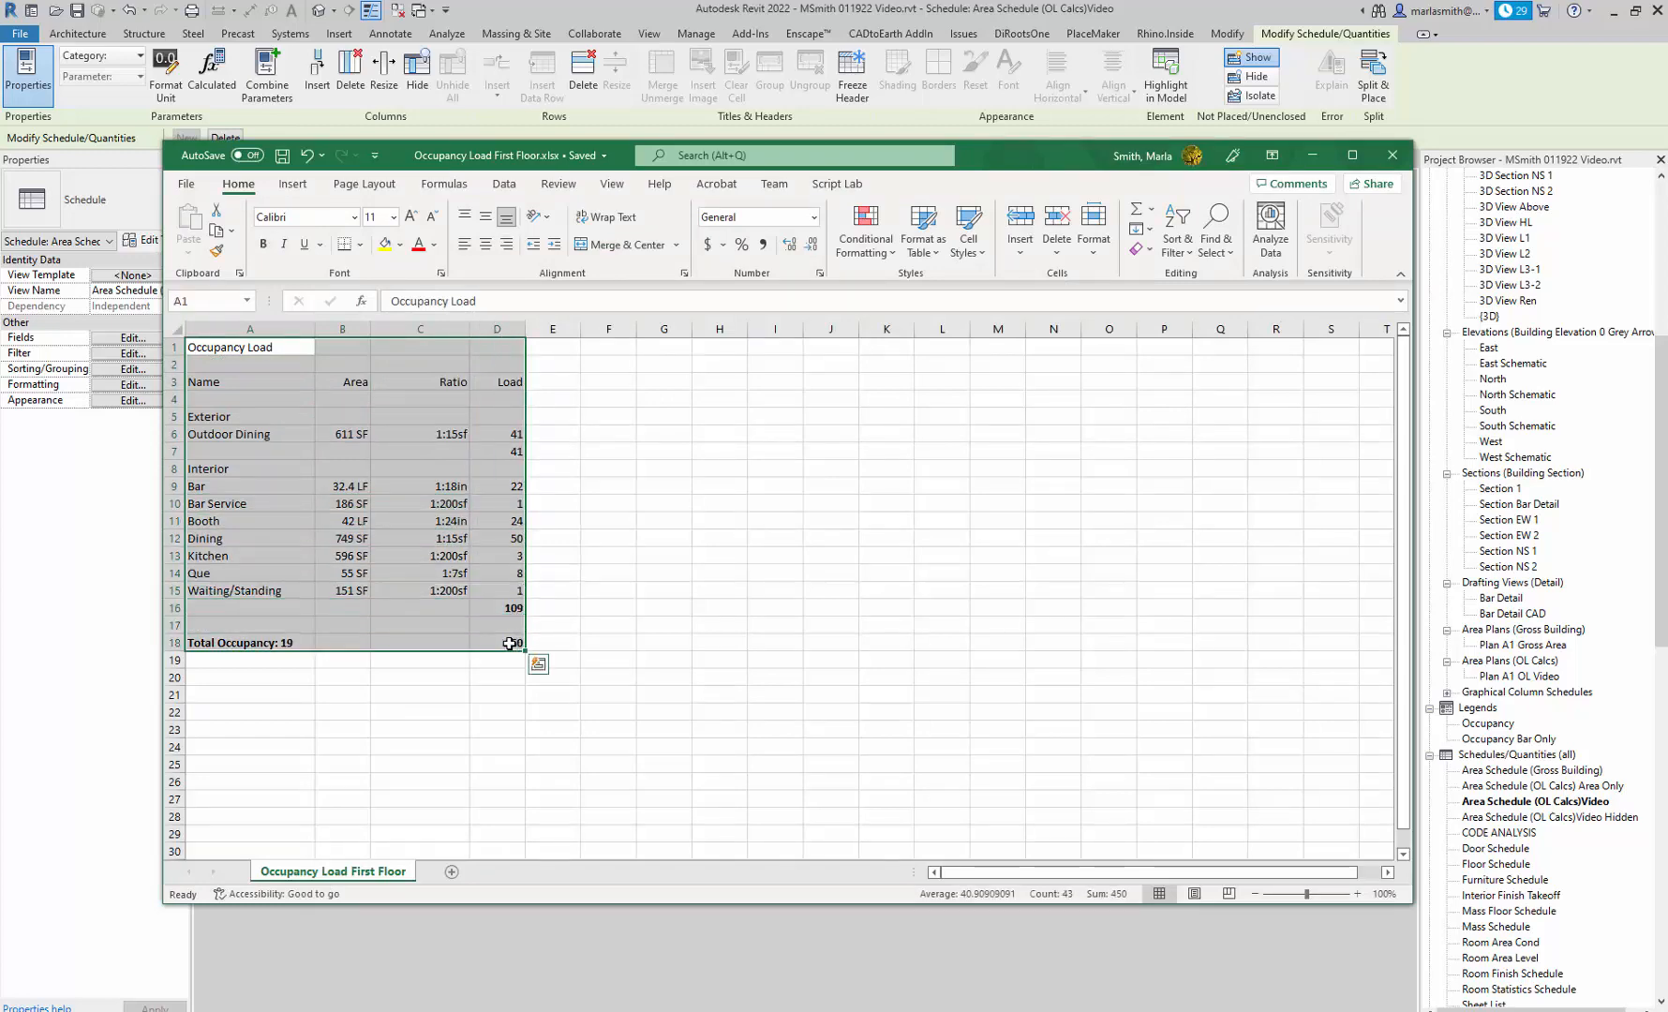
right_click(437, 630)
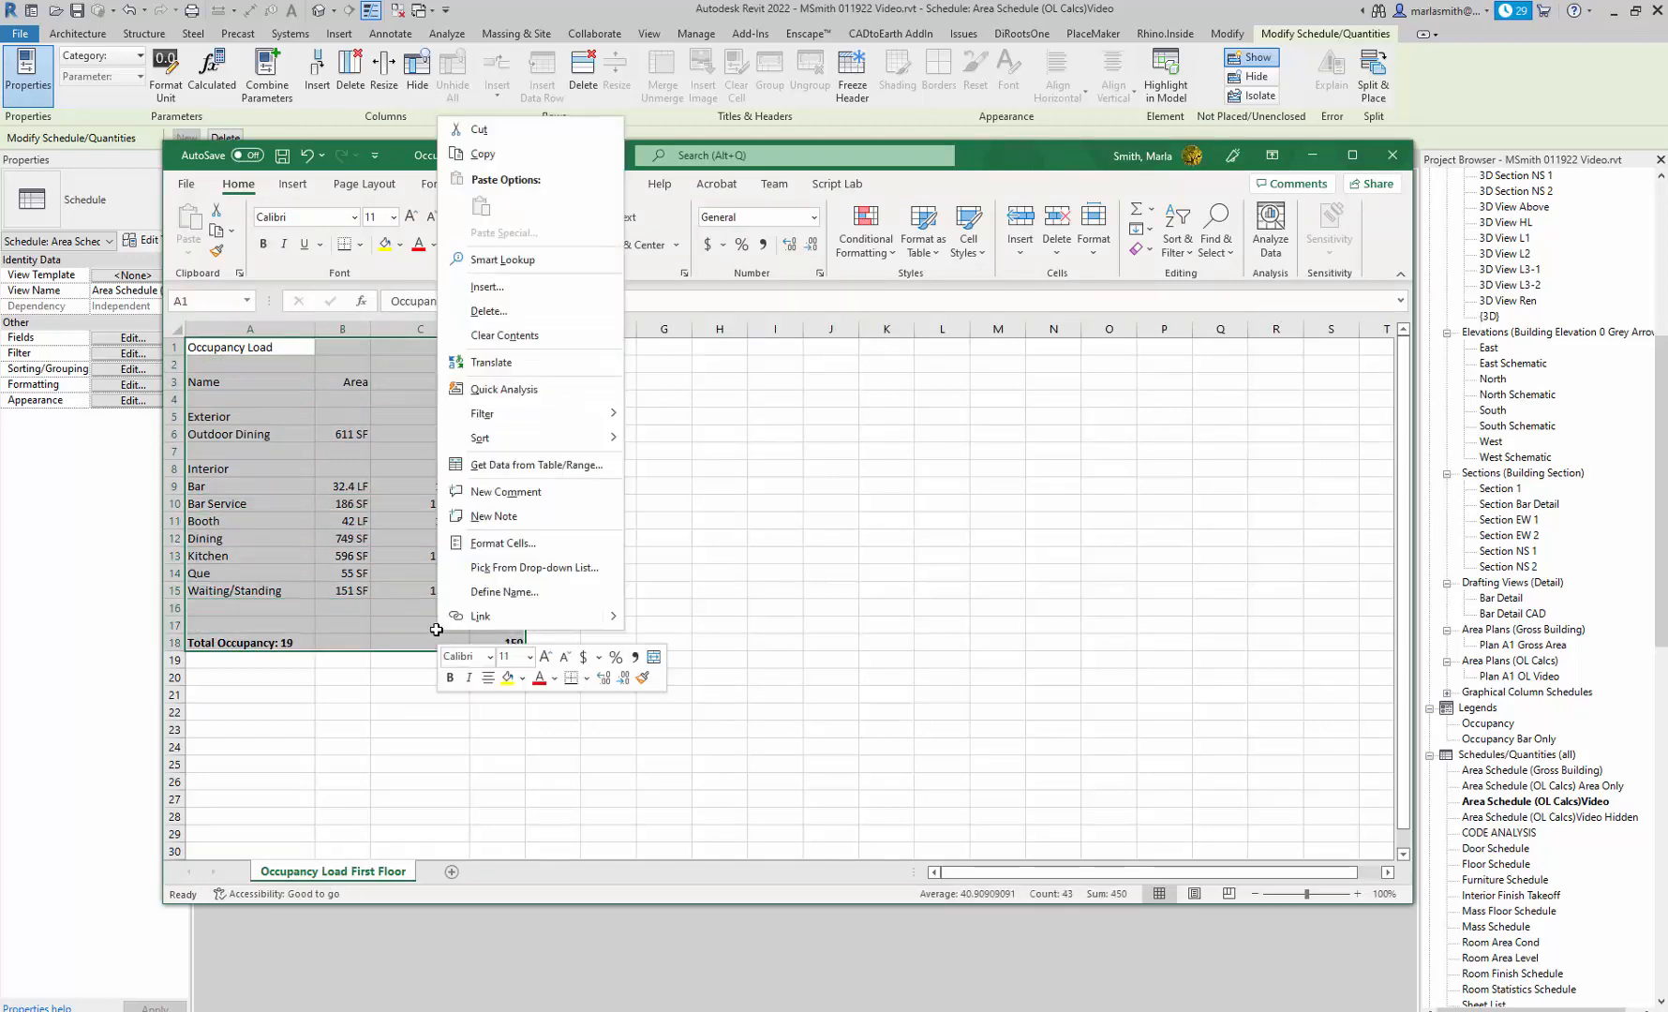
left_click(503, 591)
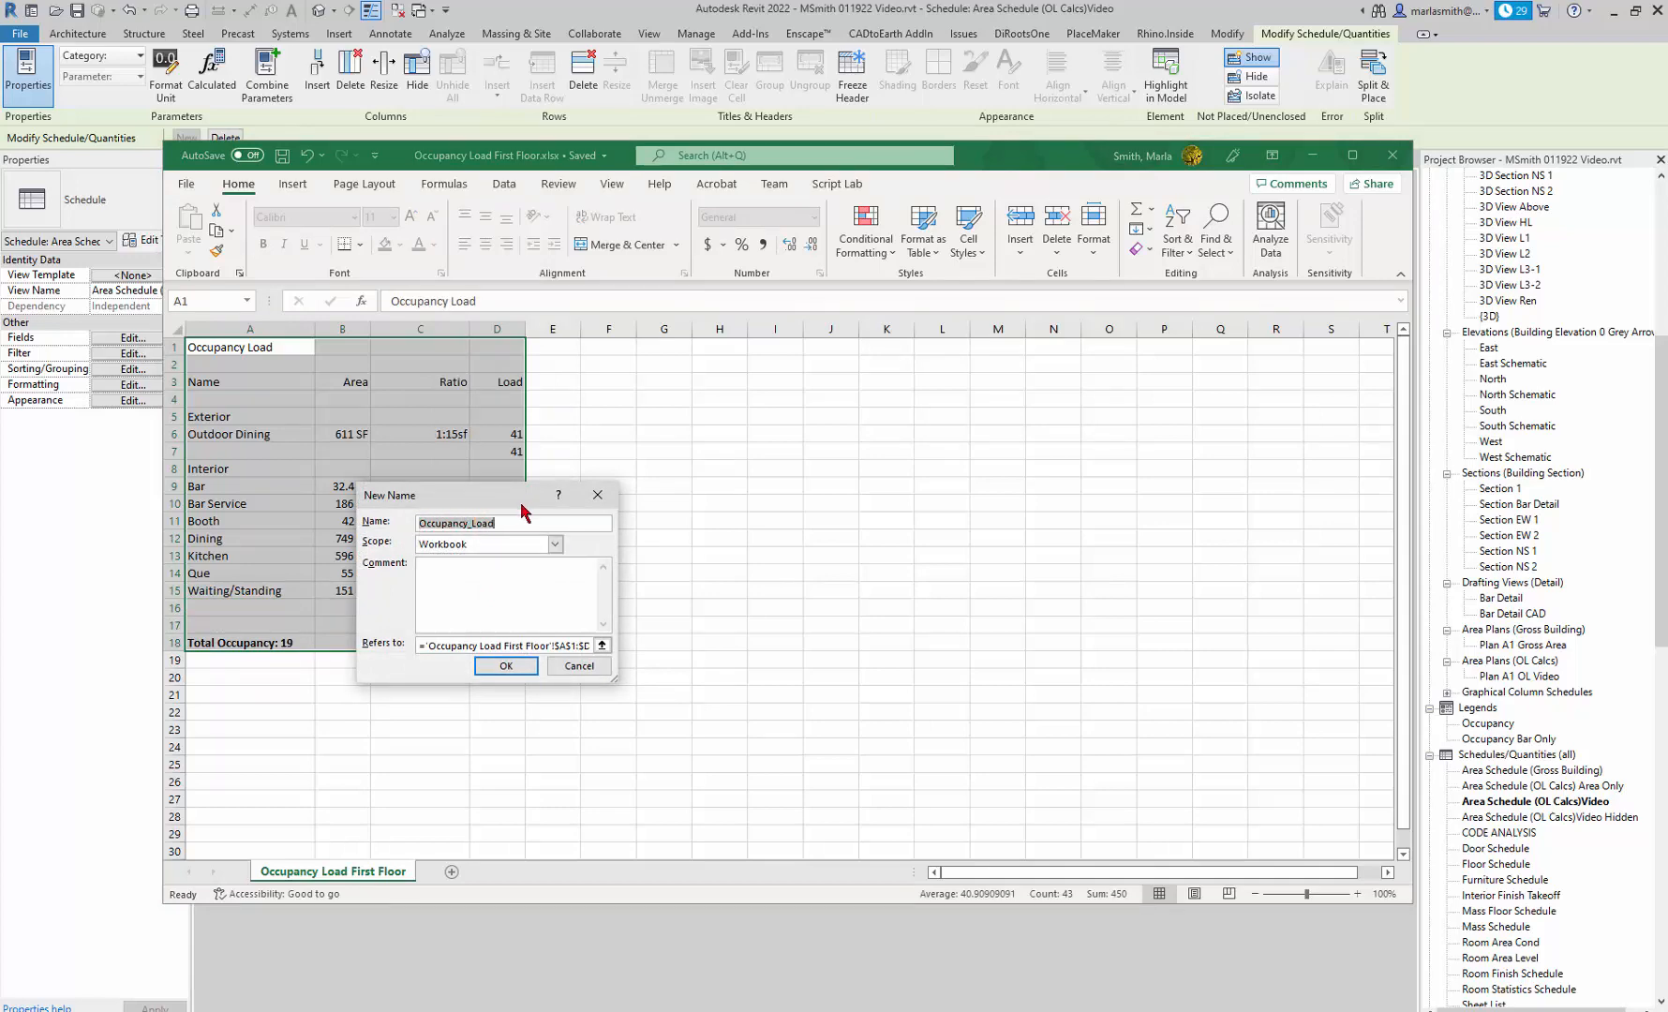
left_click(573, 666)
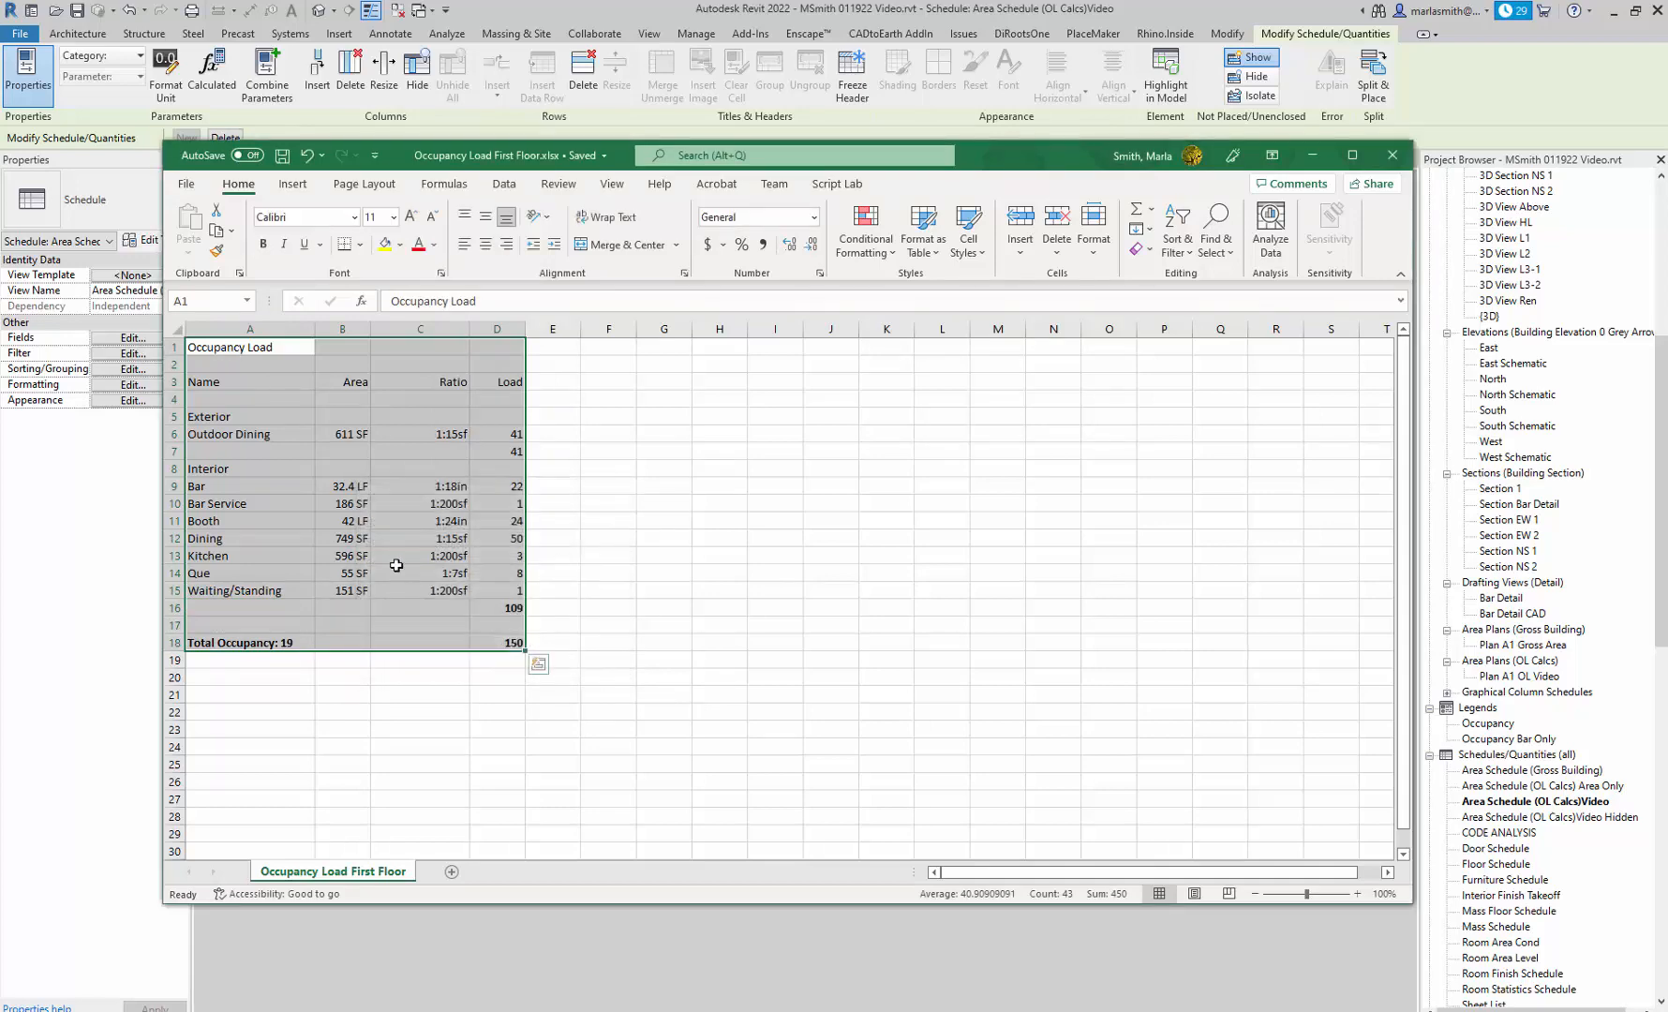
right_click(378, 560)
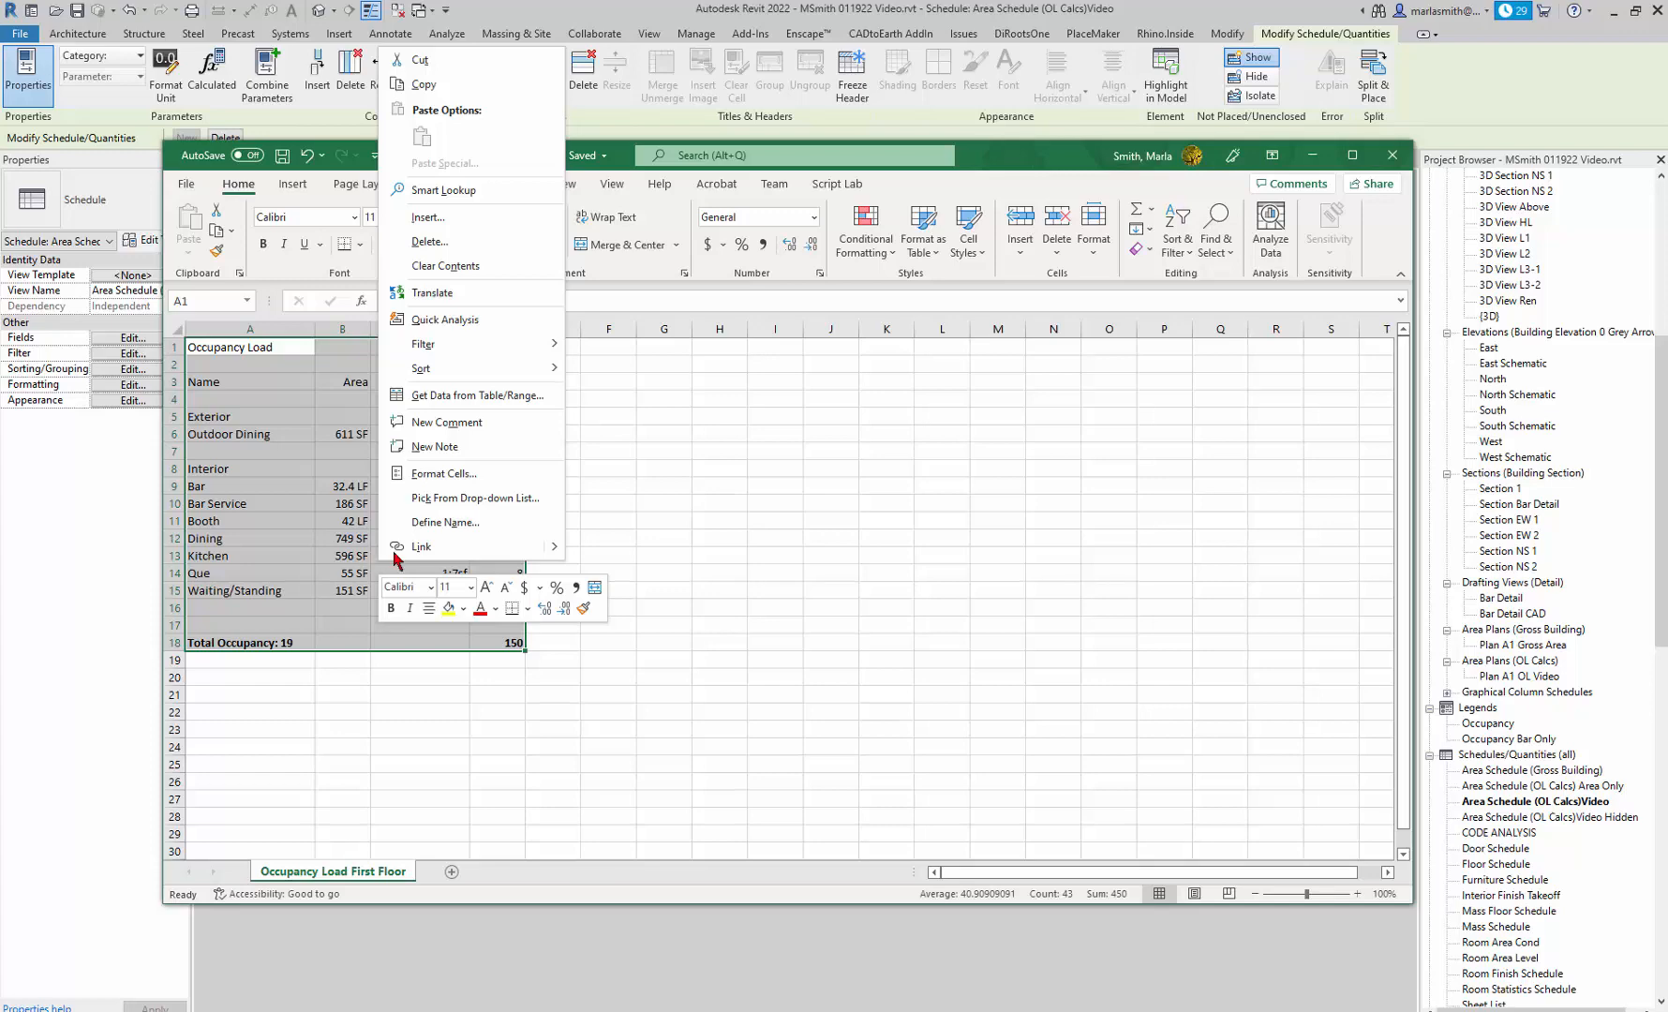
left_click(440, 522)
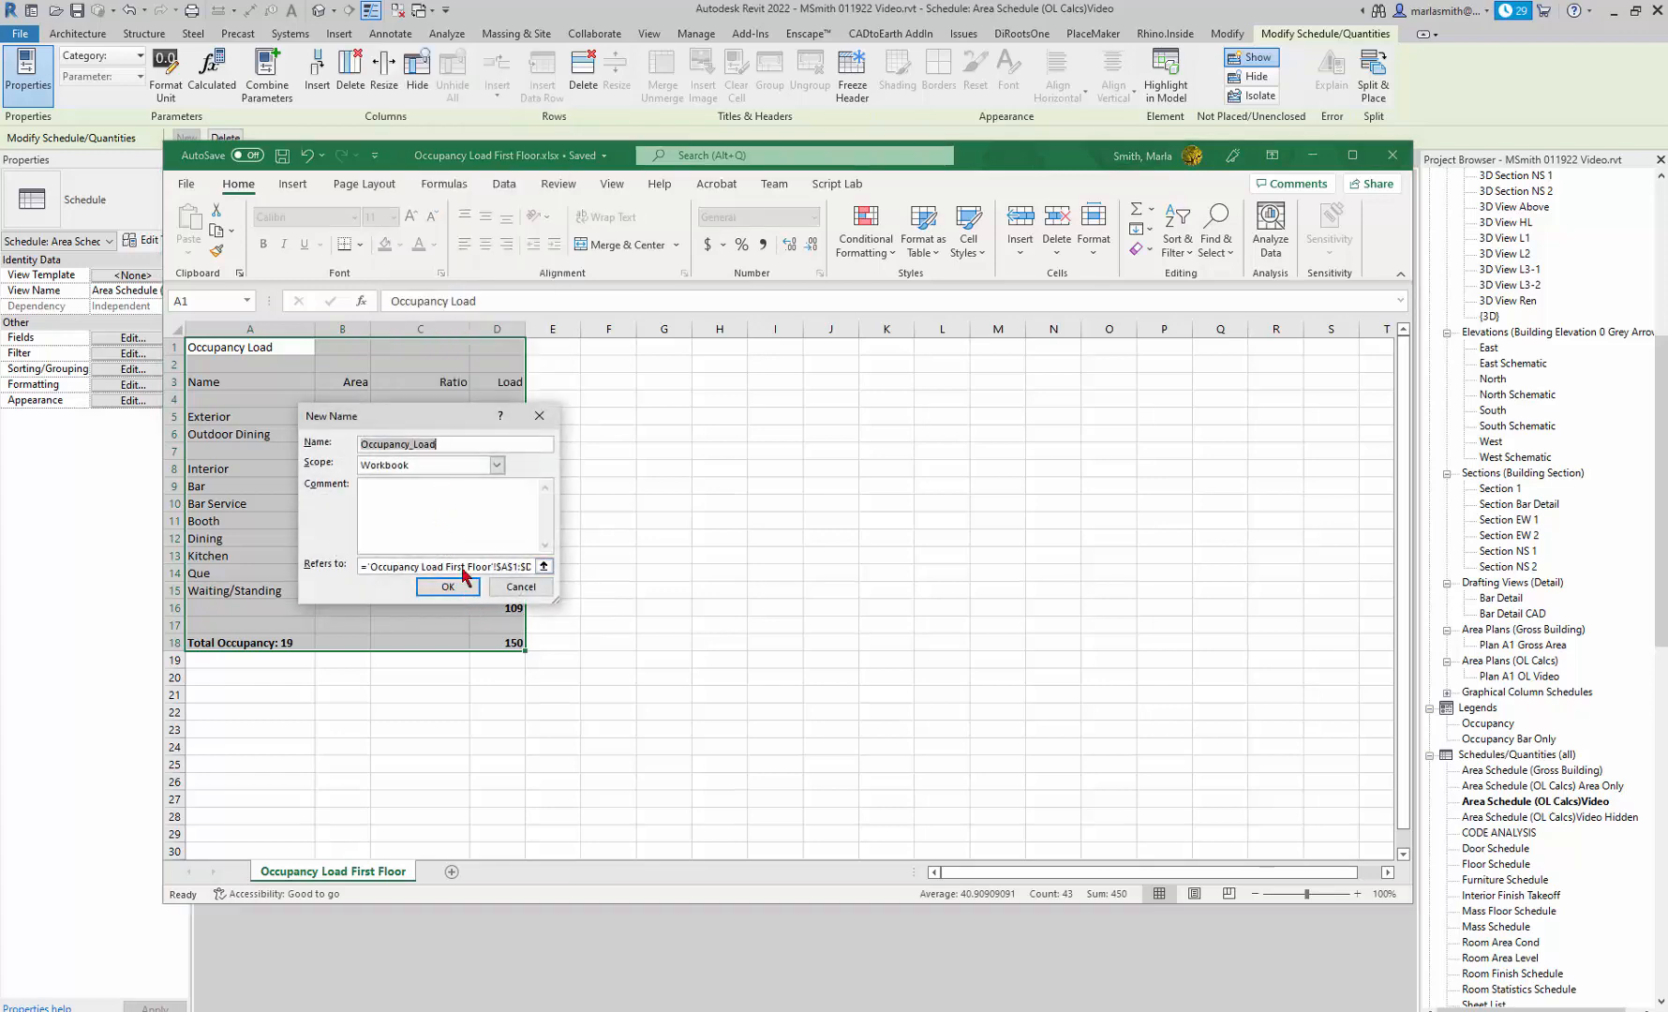
left_click(448, 587)
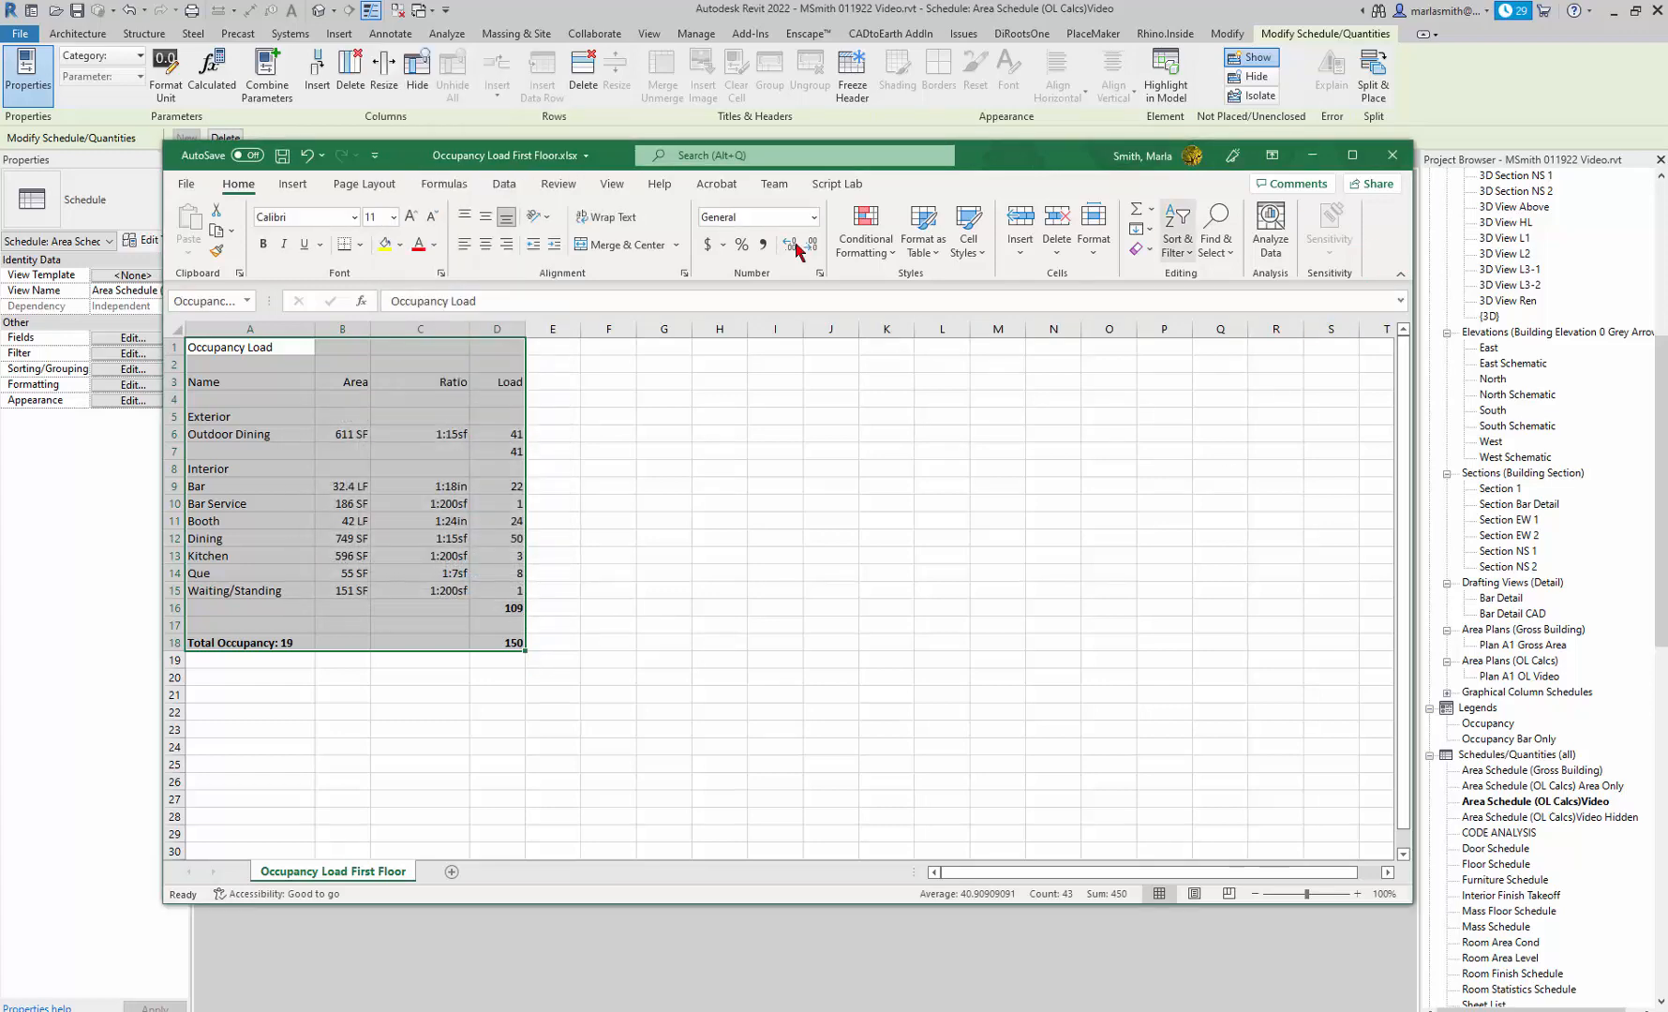
left_click(281, 155)
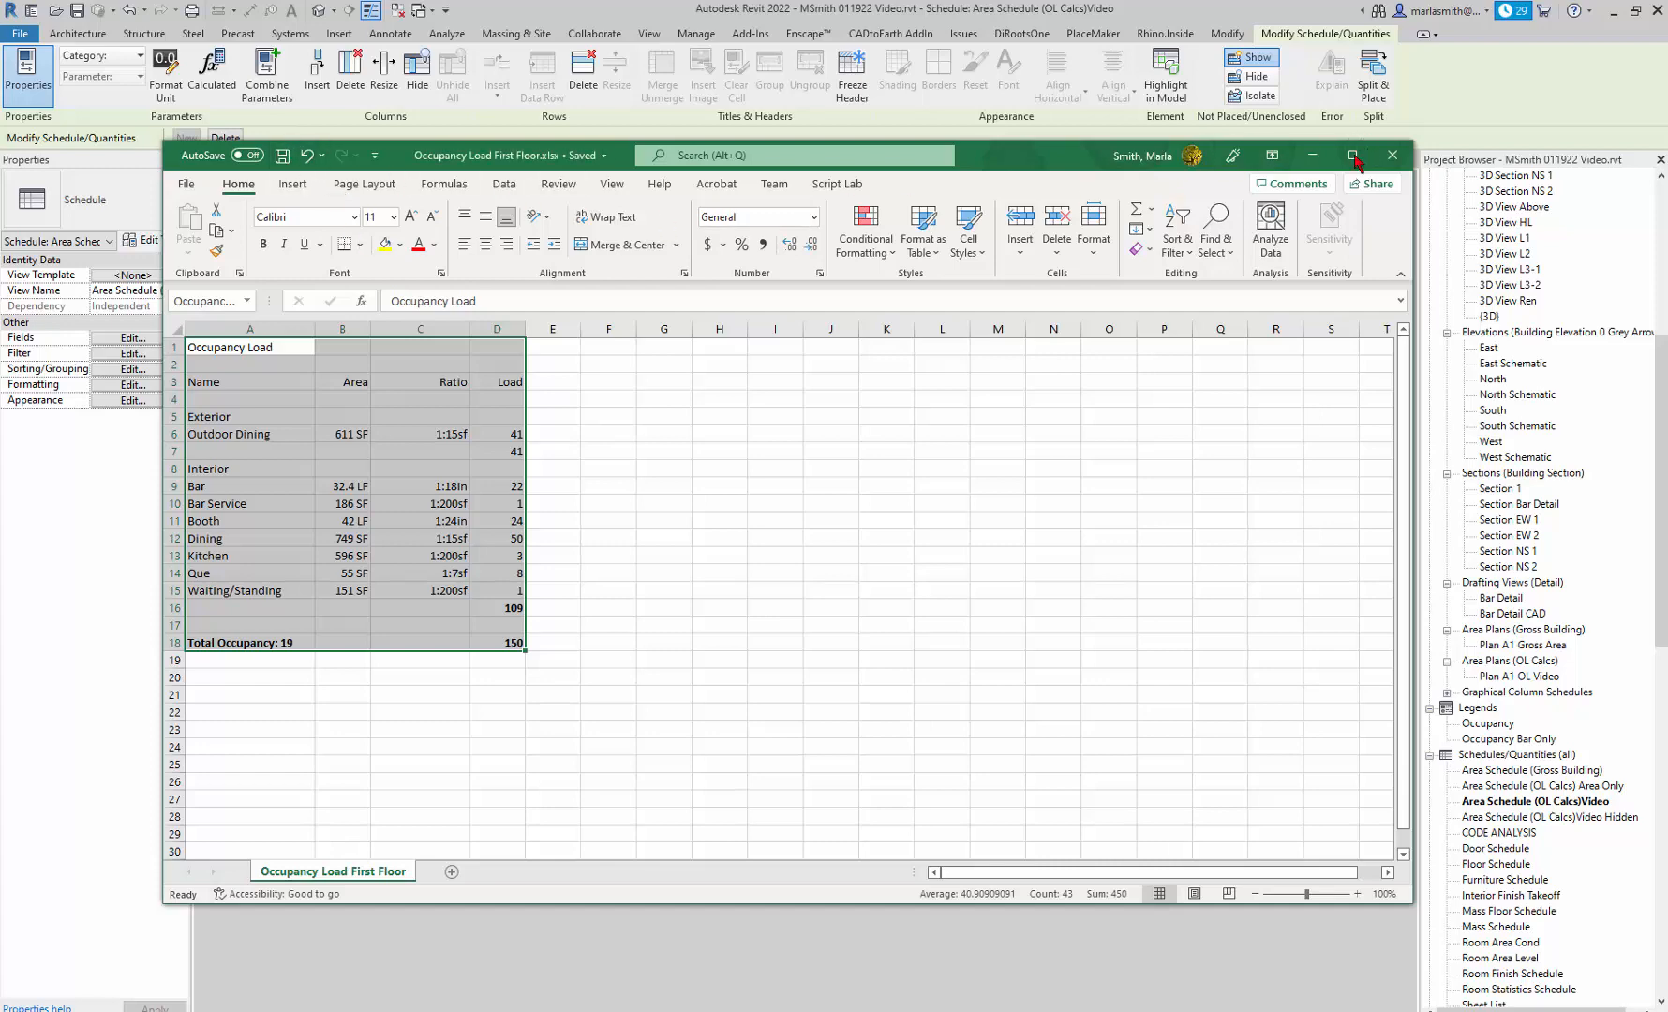
Switch to the Autodesk App Store in the browser, filter the Excel plugins to version 2022, and review TableGen's description.
left_click(1312, 156)
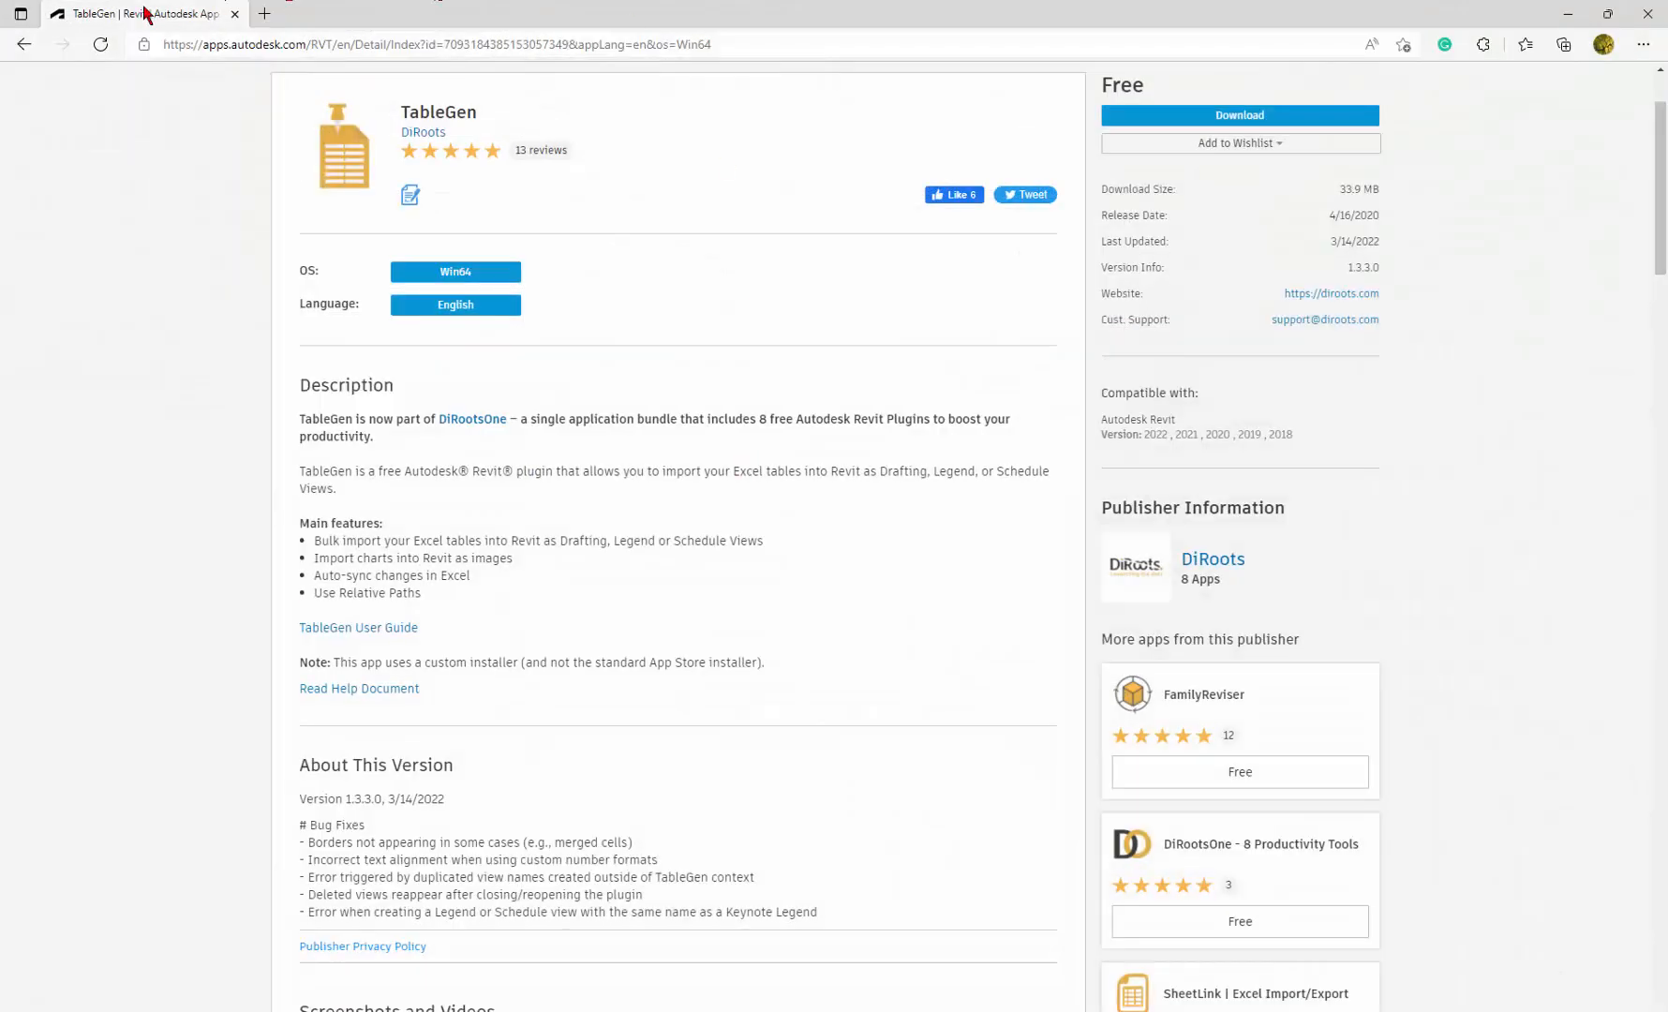
left_click(26, 47)
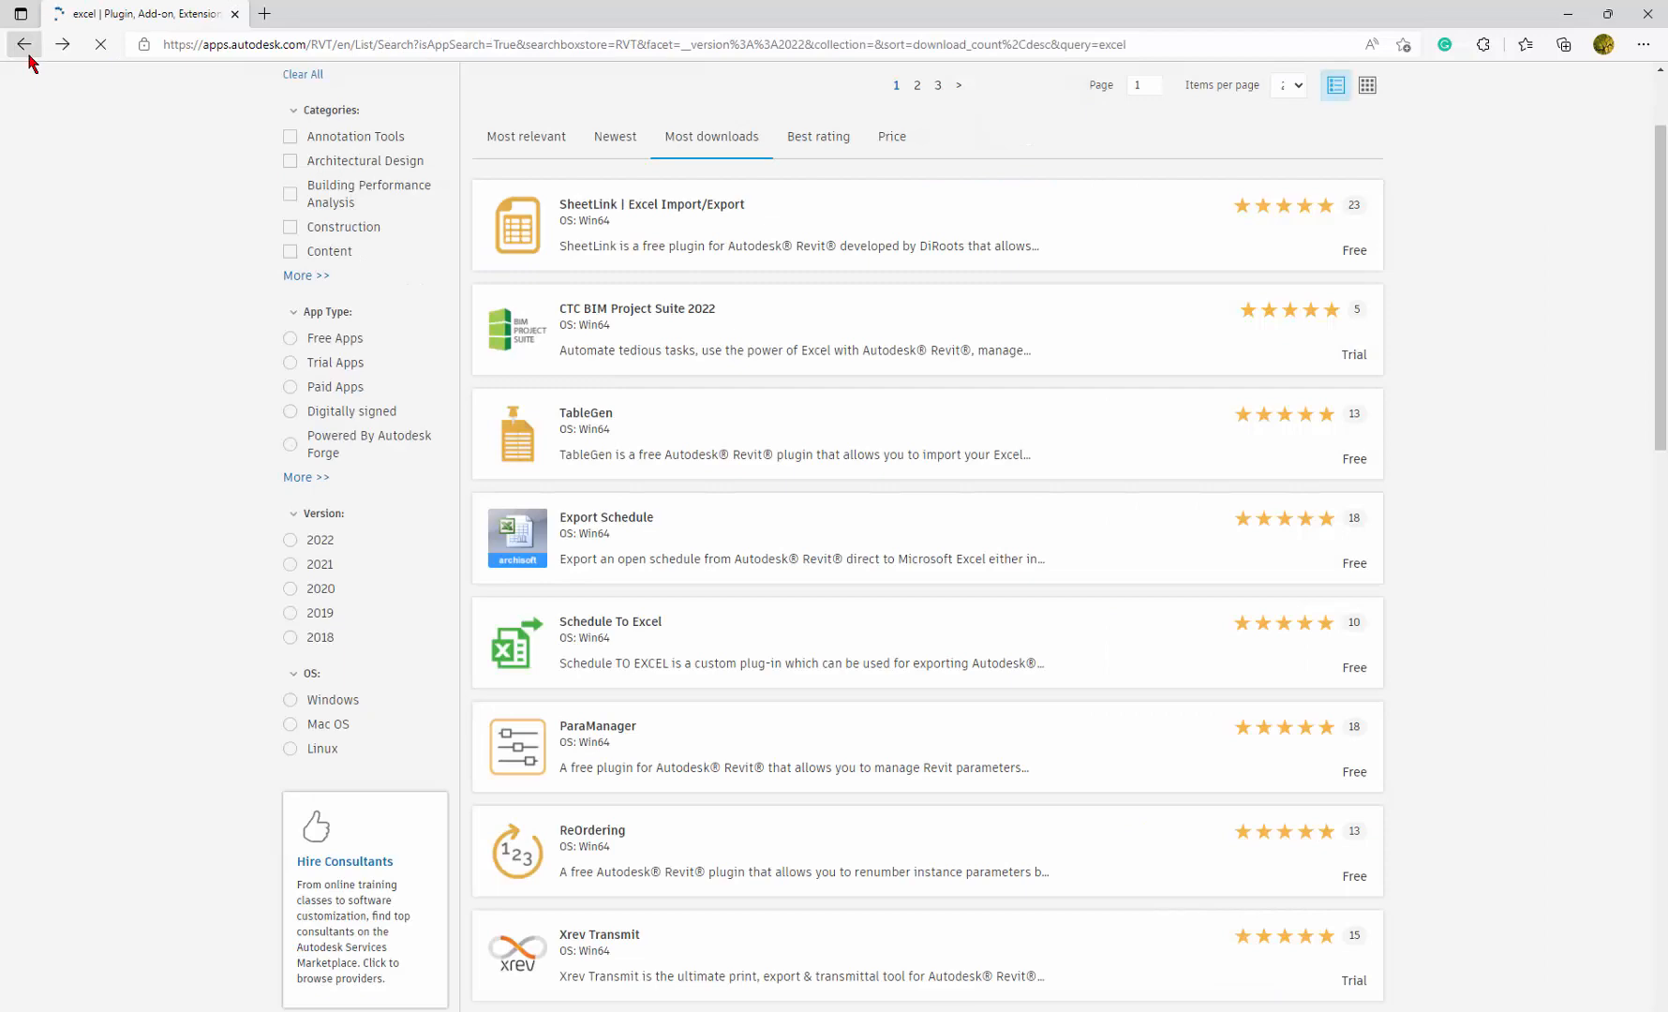
left_click(28, 55)
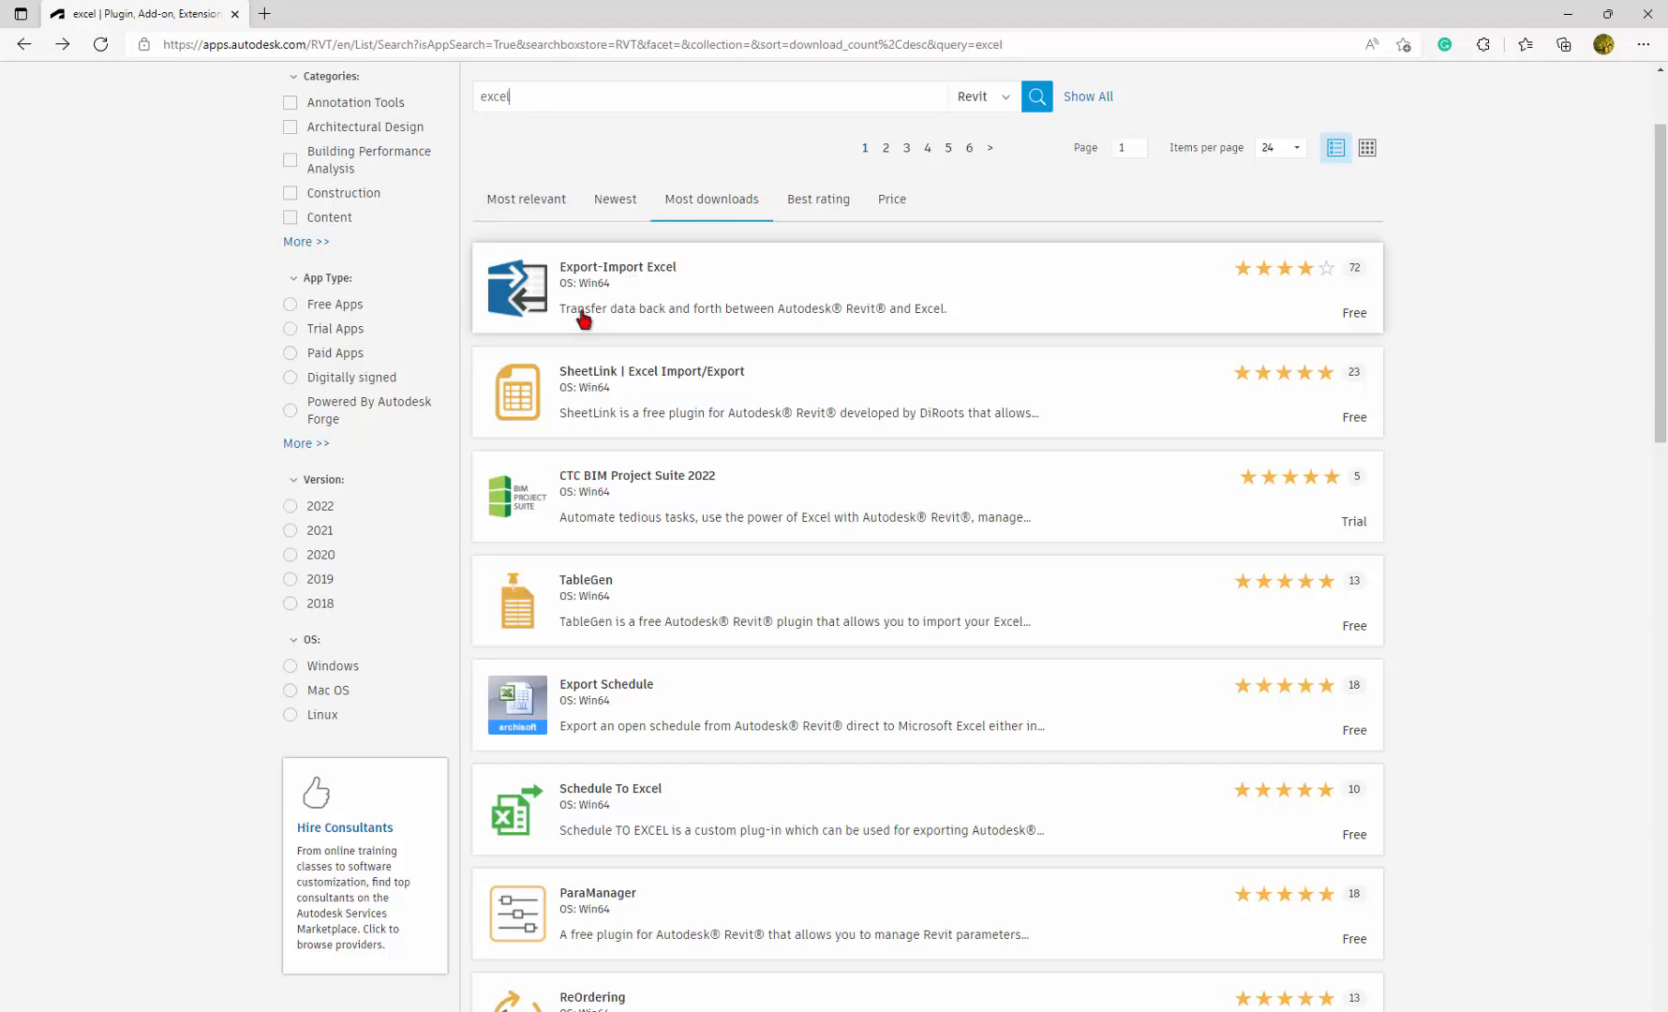
left_click(291, 507)
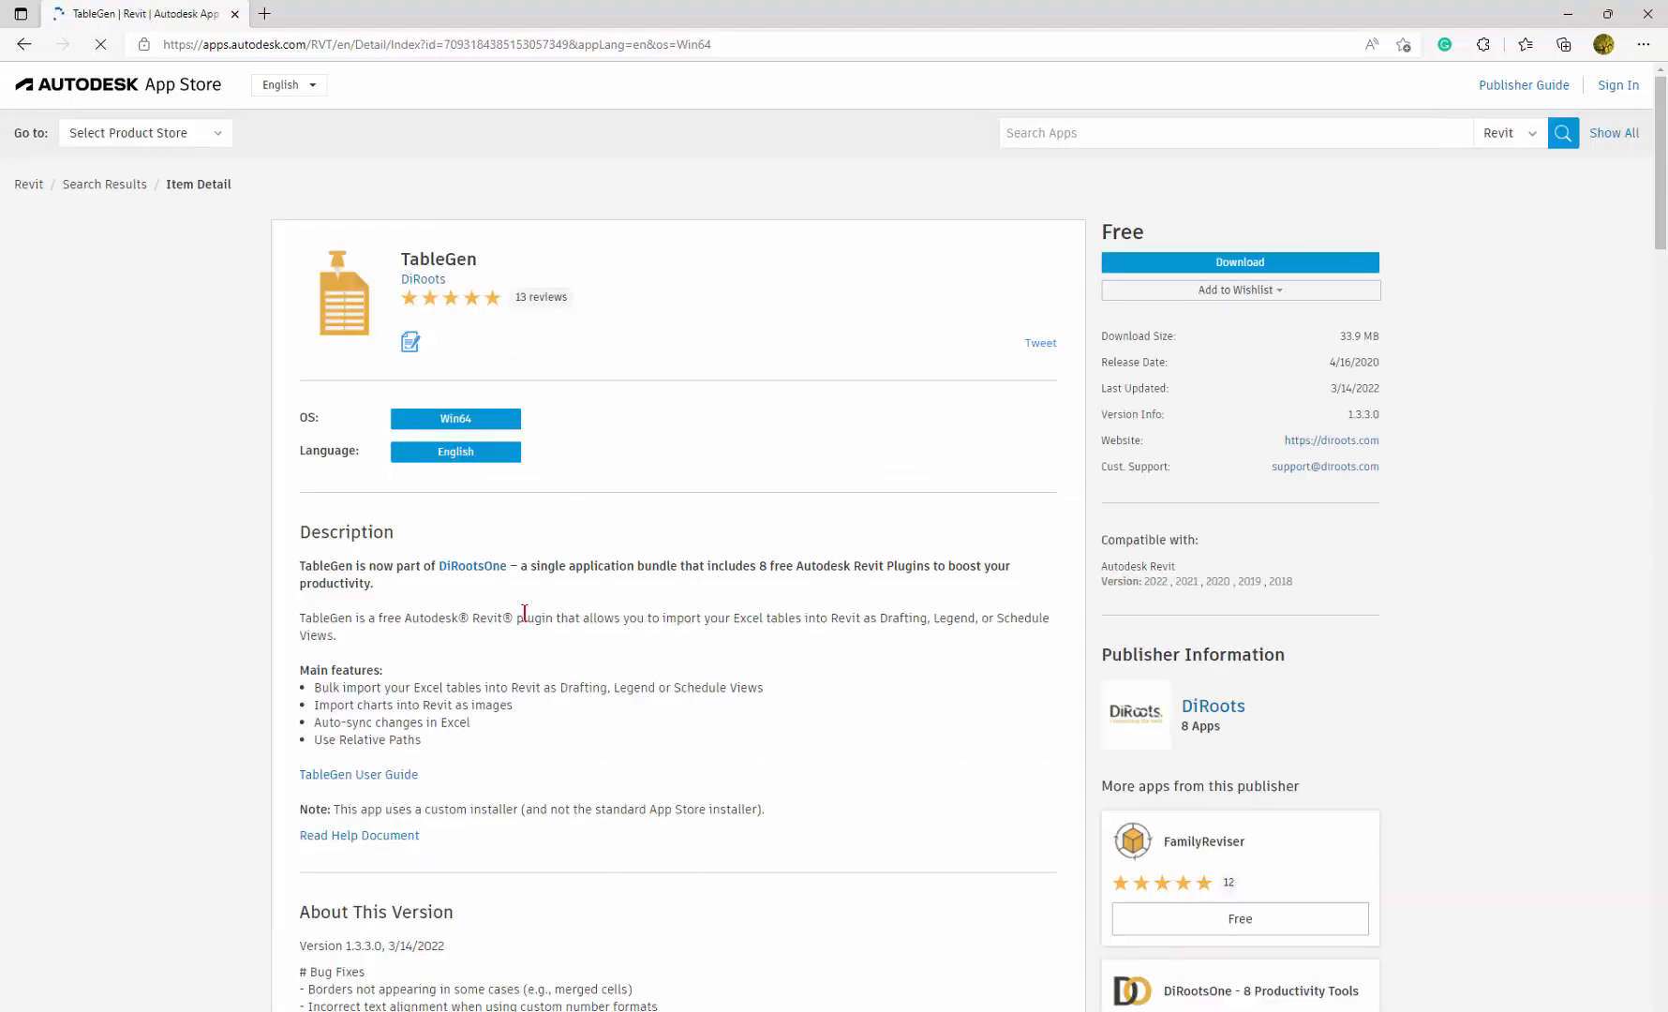
scroll(524, 612, "down", 2)
scroll(525, 612, "down", 2)
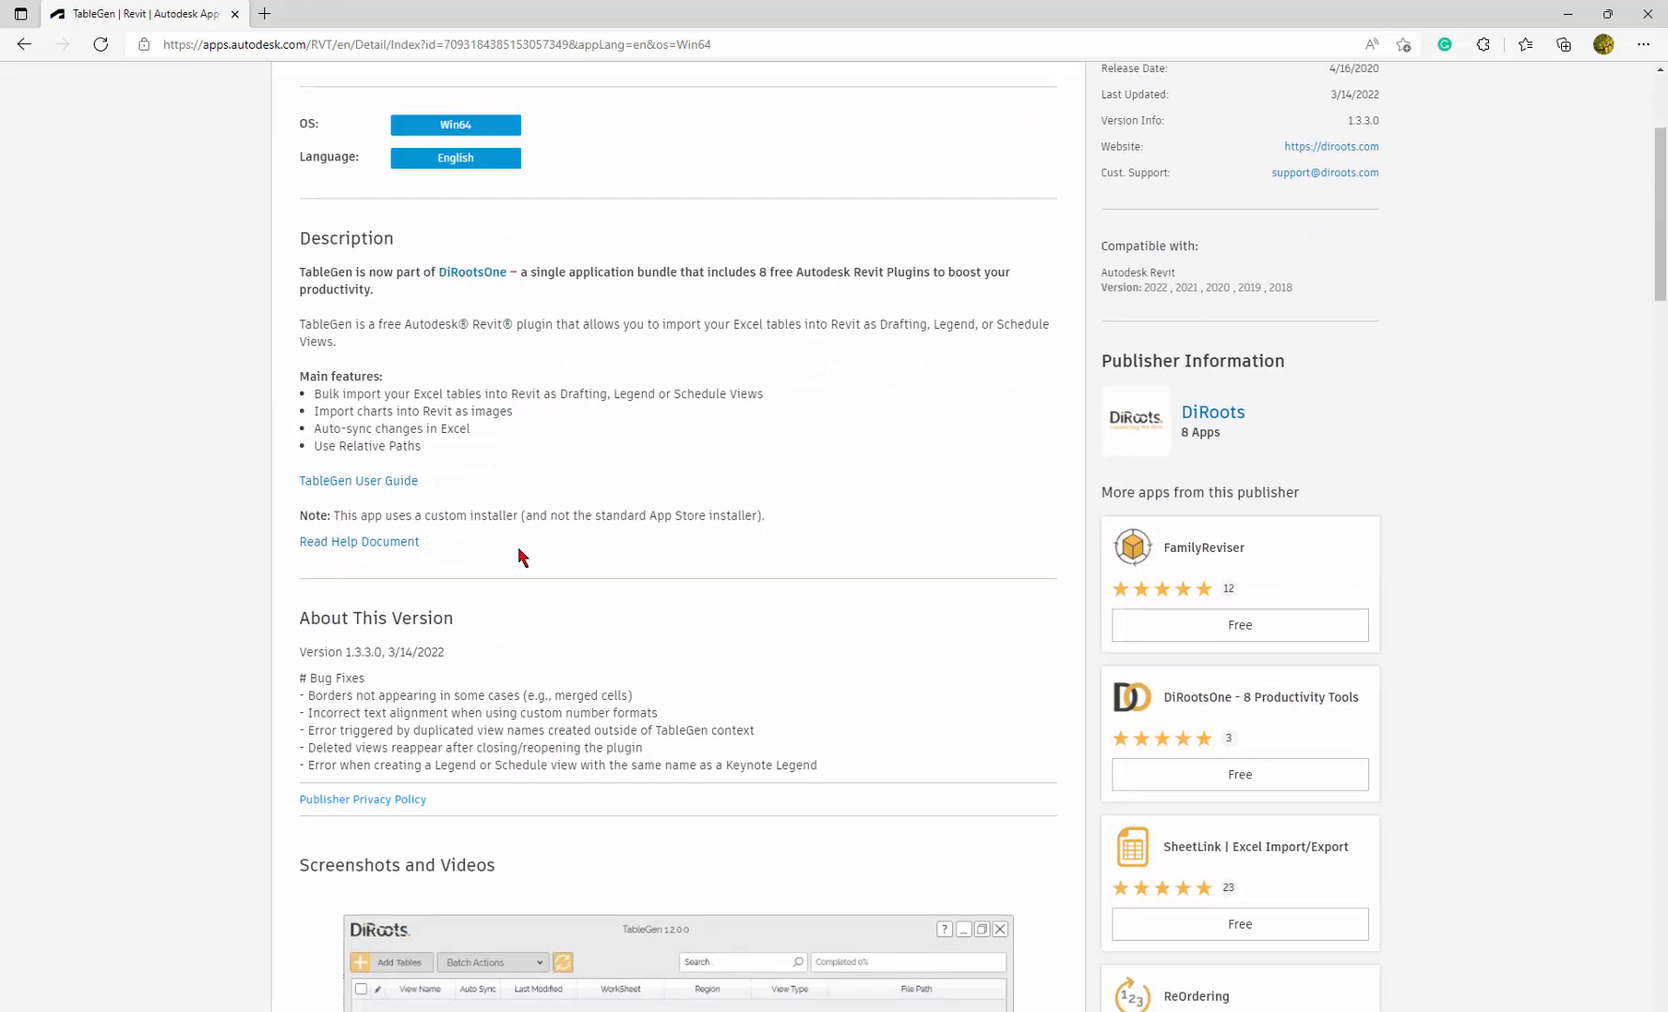
left_click(1567, 13)
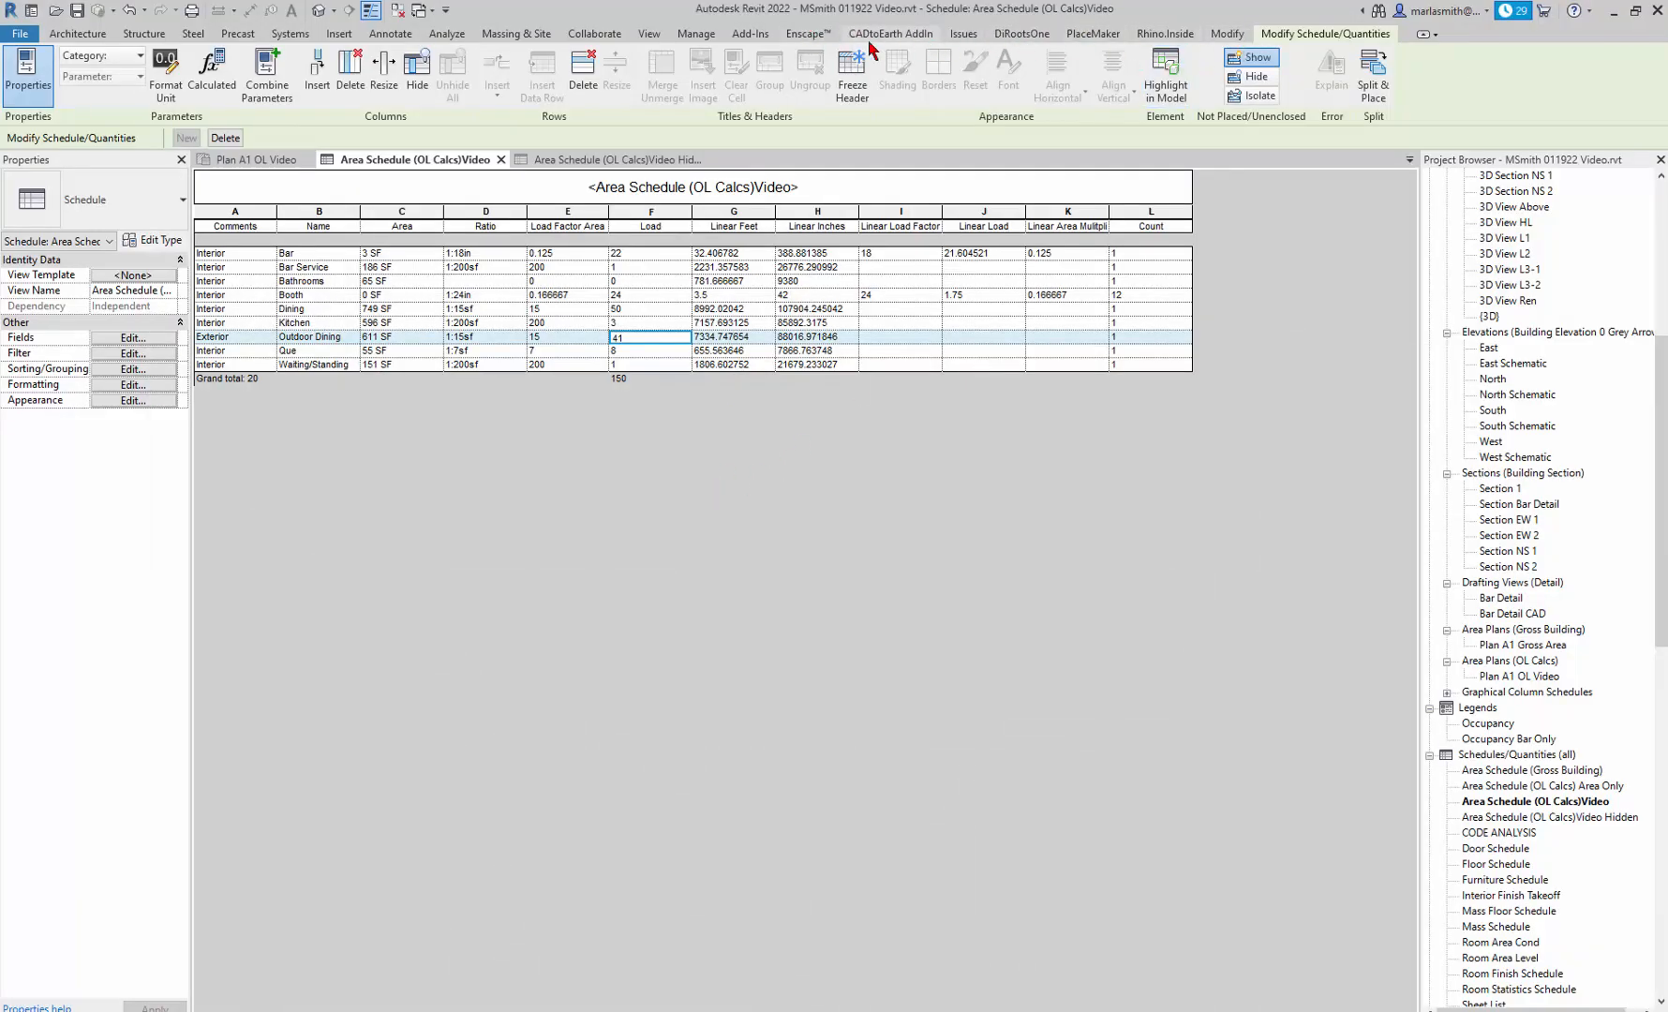
Add a TableGen table in Revit from Occupancy Load First Floor.xlsx, using the Occupancy_Load region and the Legend View type.
left_click(1024, 34)
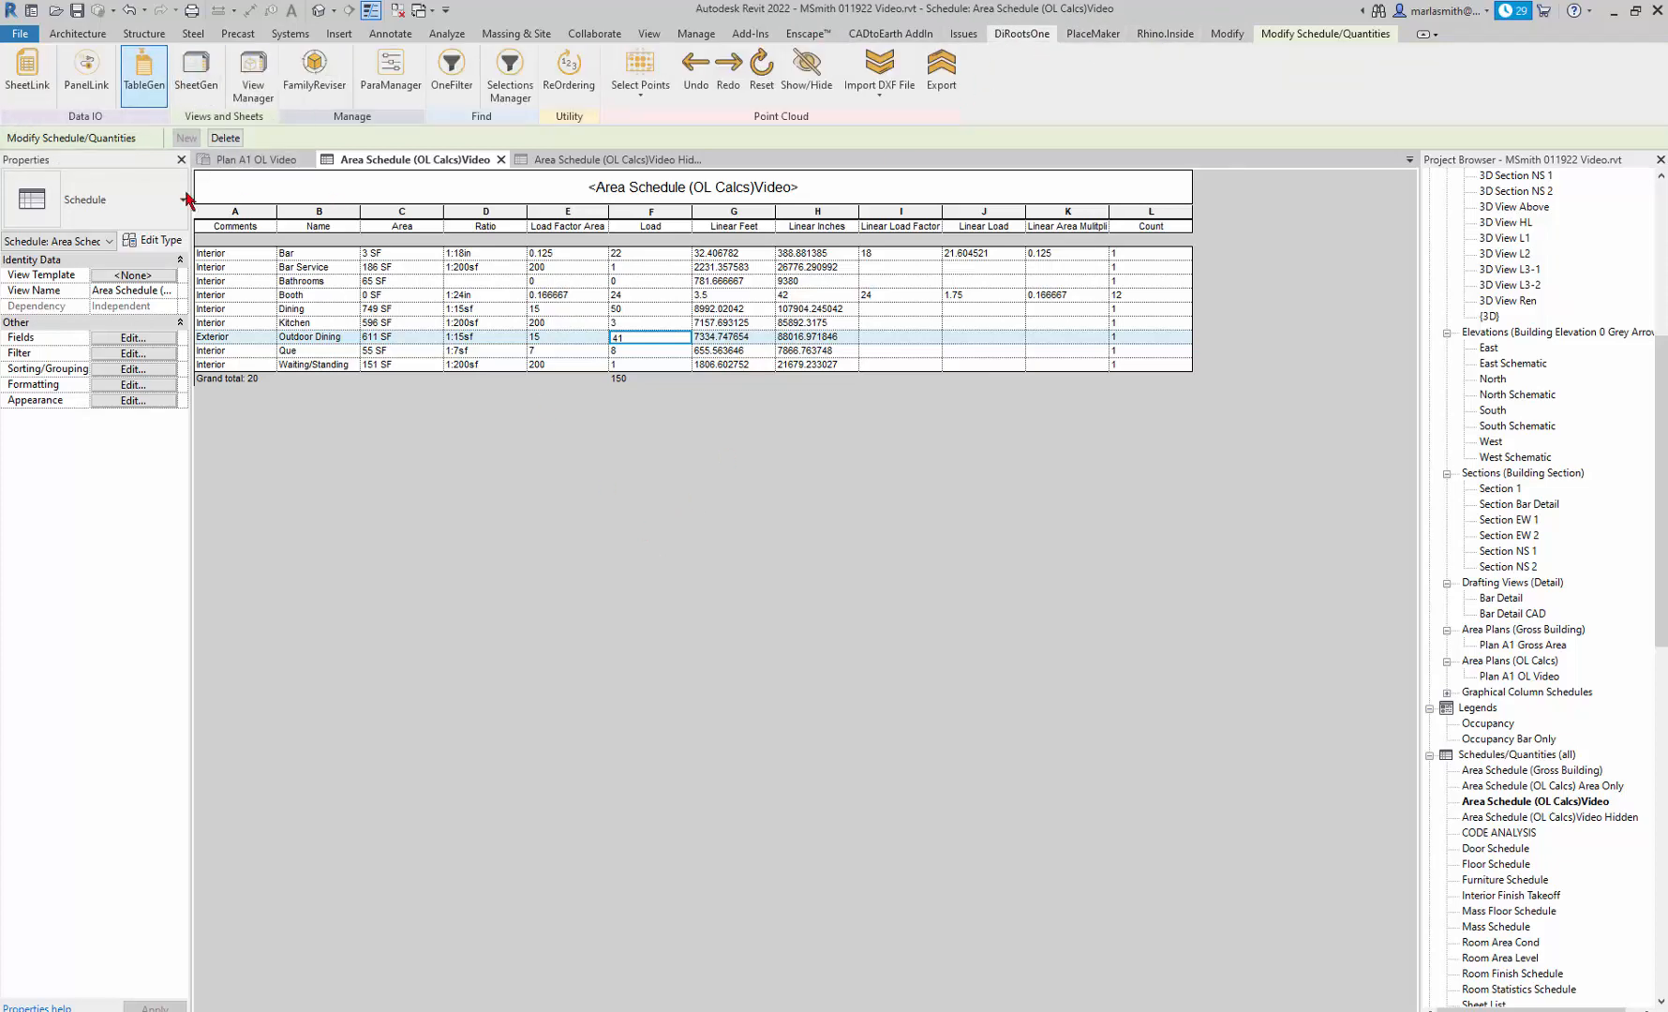
left_click(144, 70)
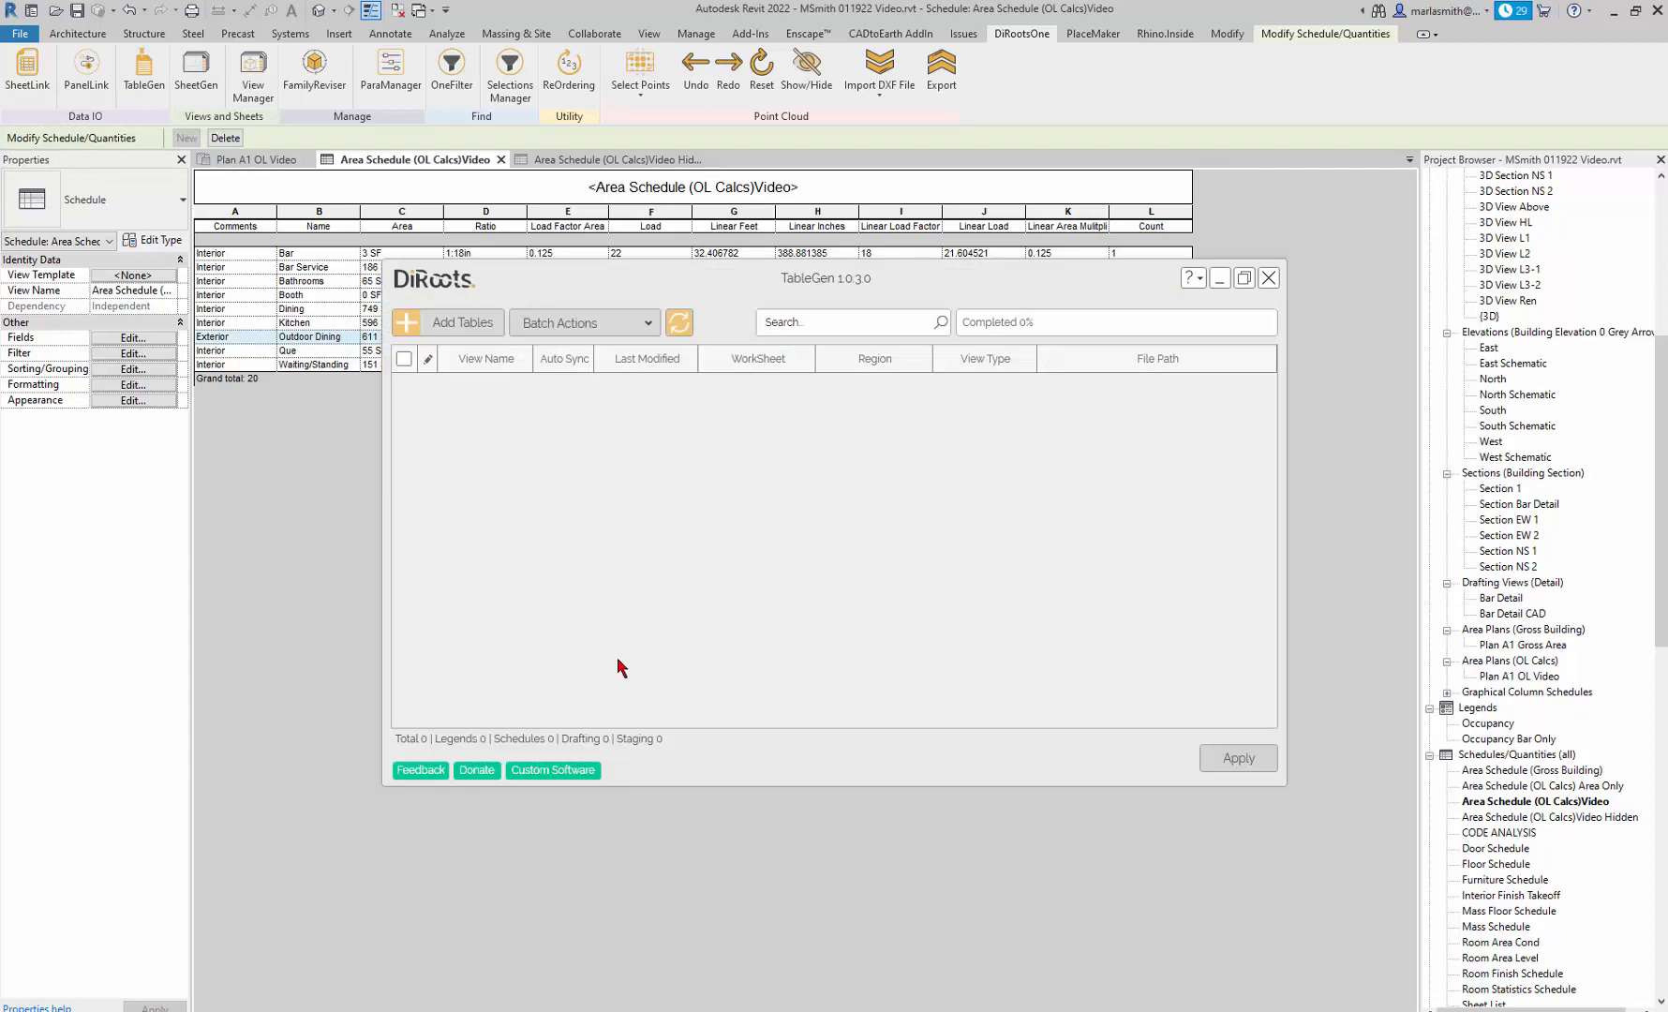
left_click(409, 330)
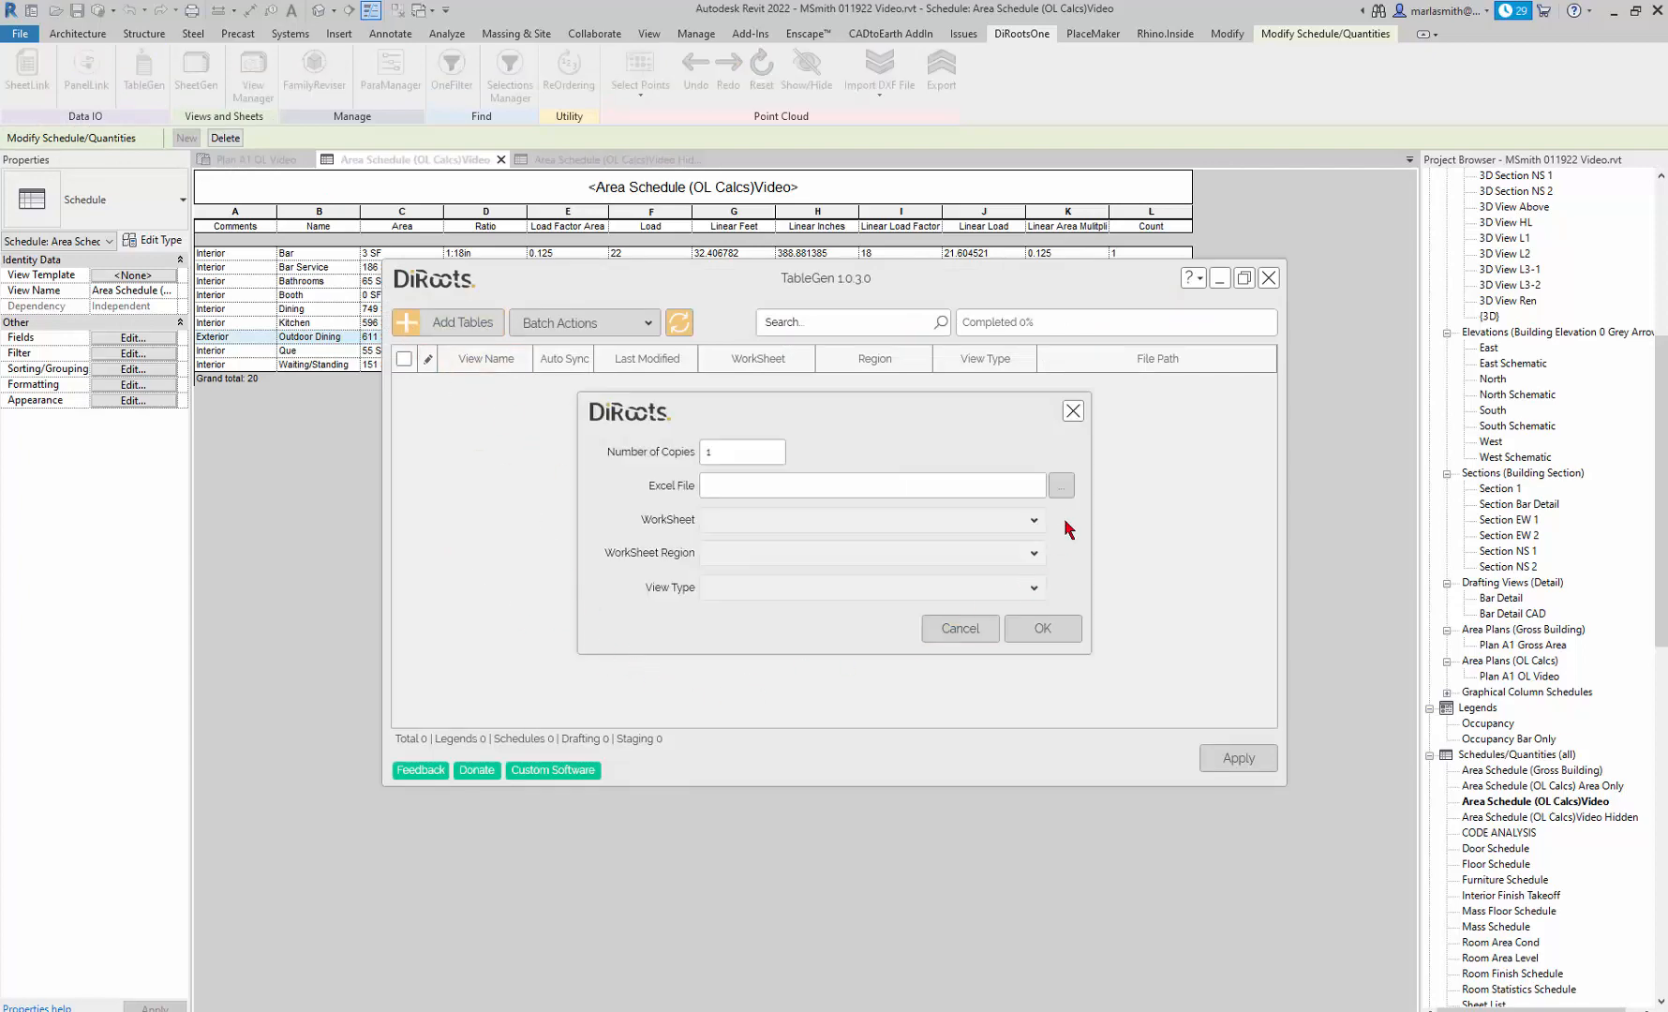
left_click(1061, 485)
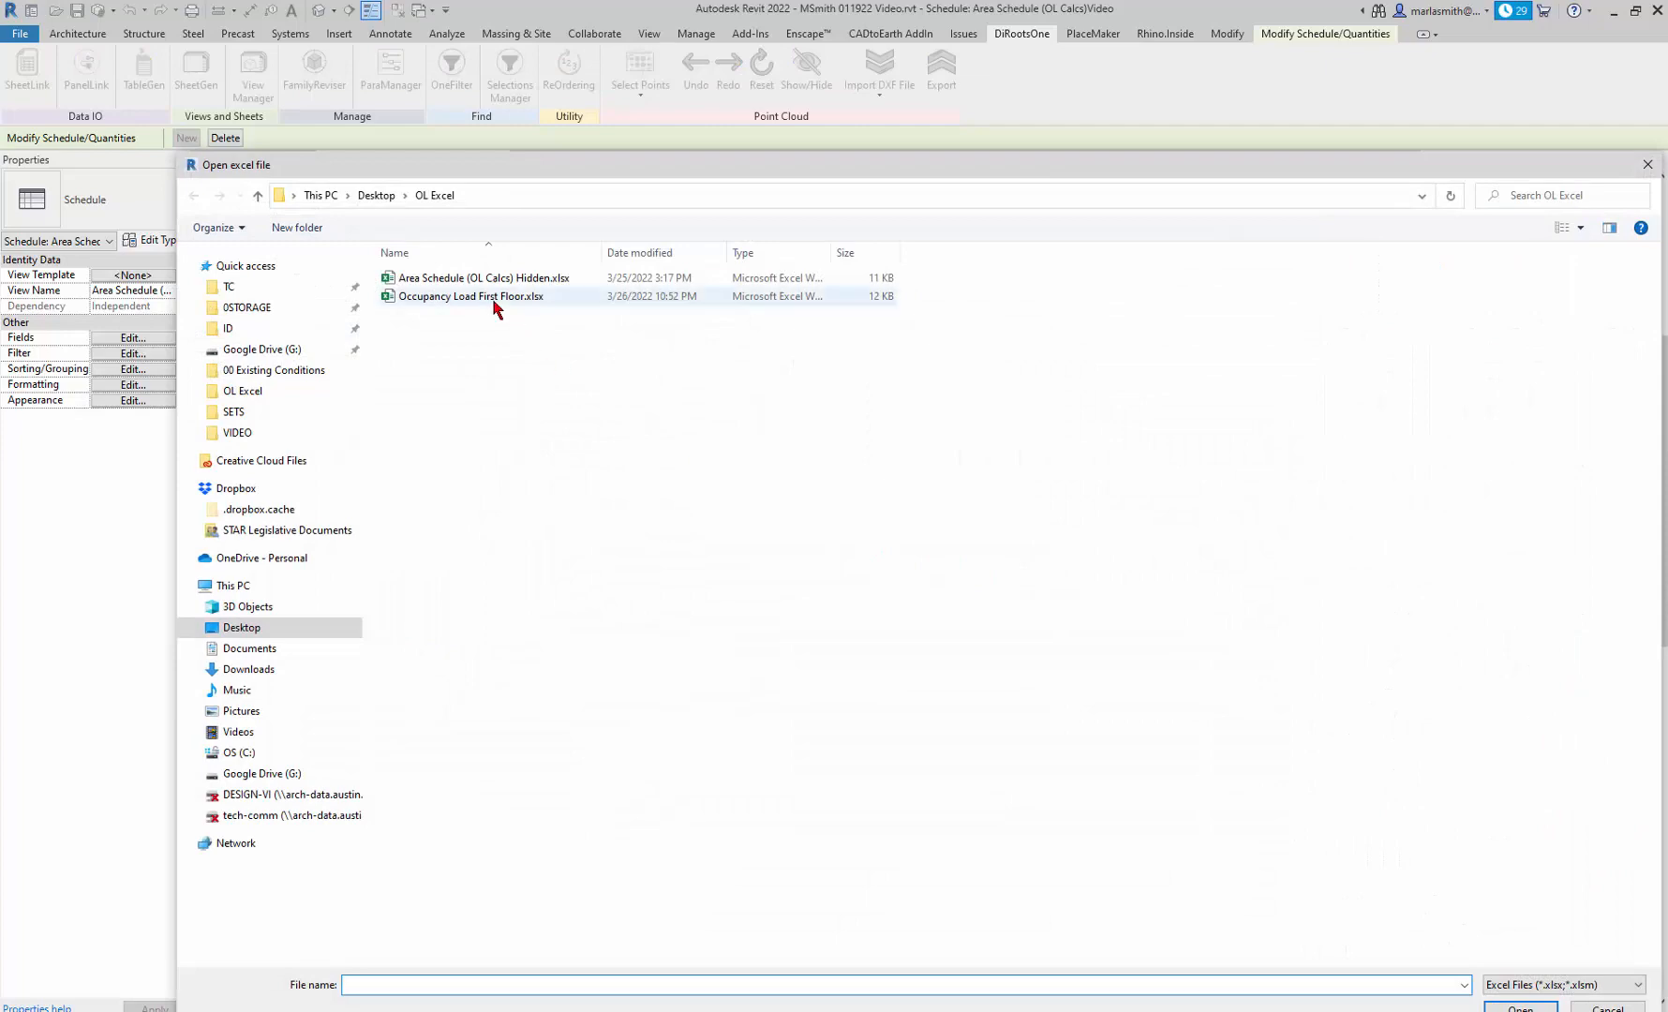
left_click(494, 298)
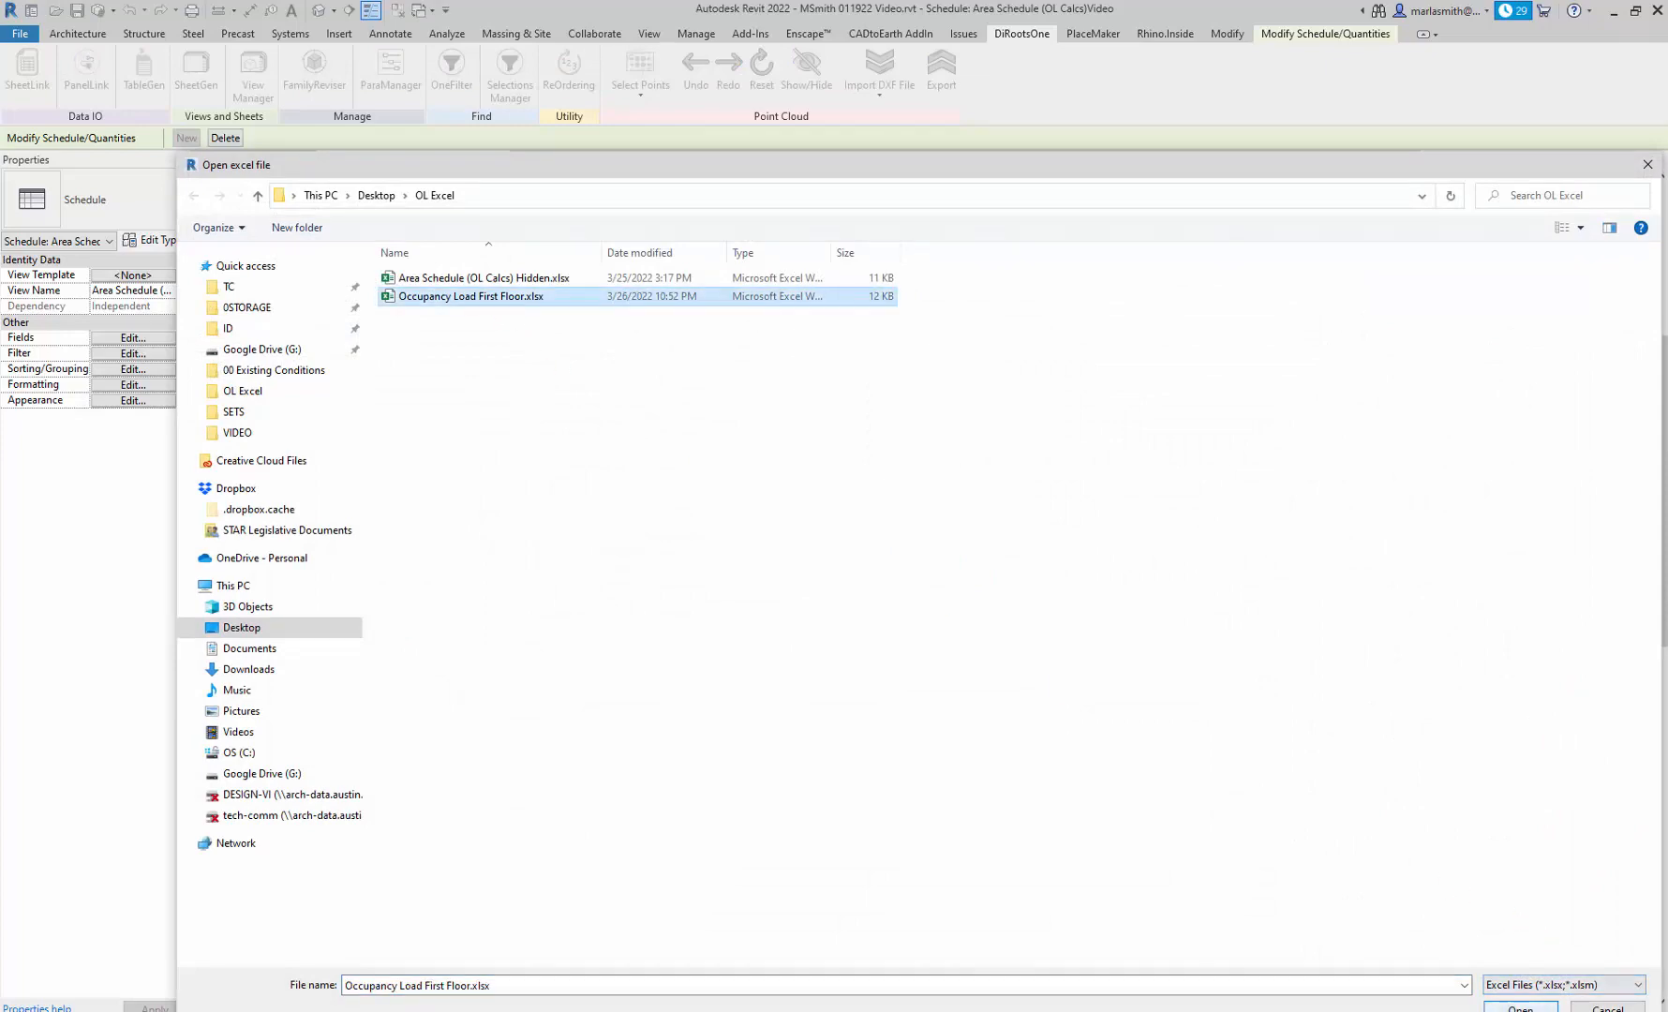
left_click(1520, 1007)
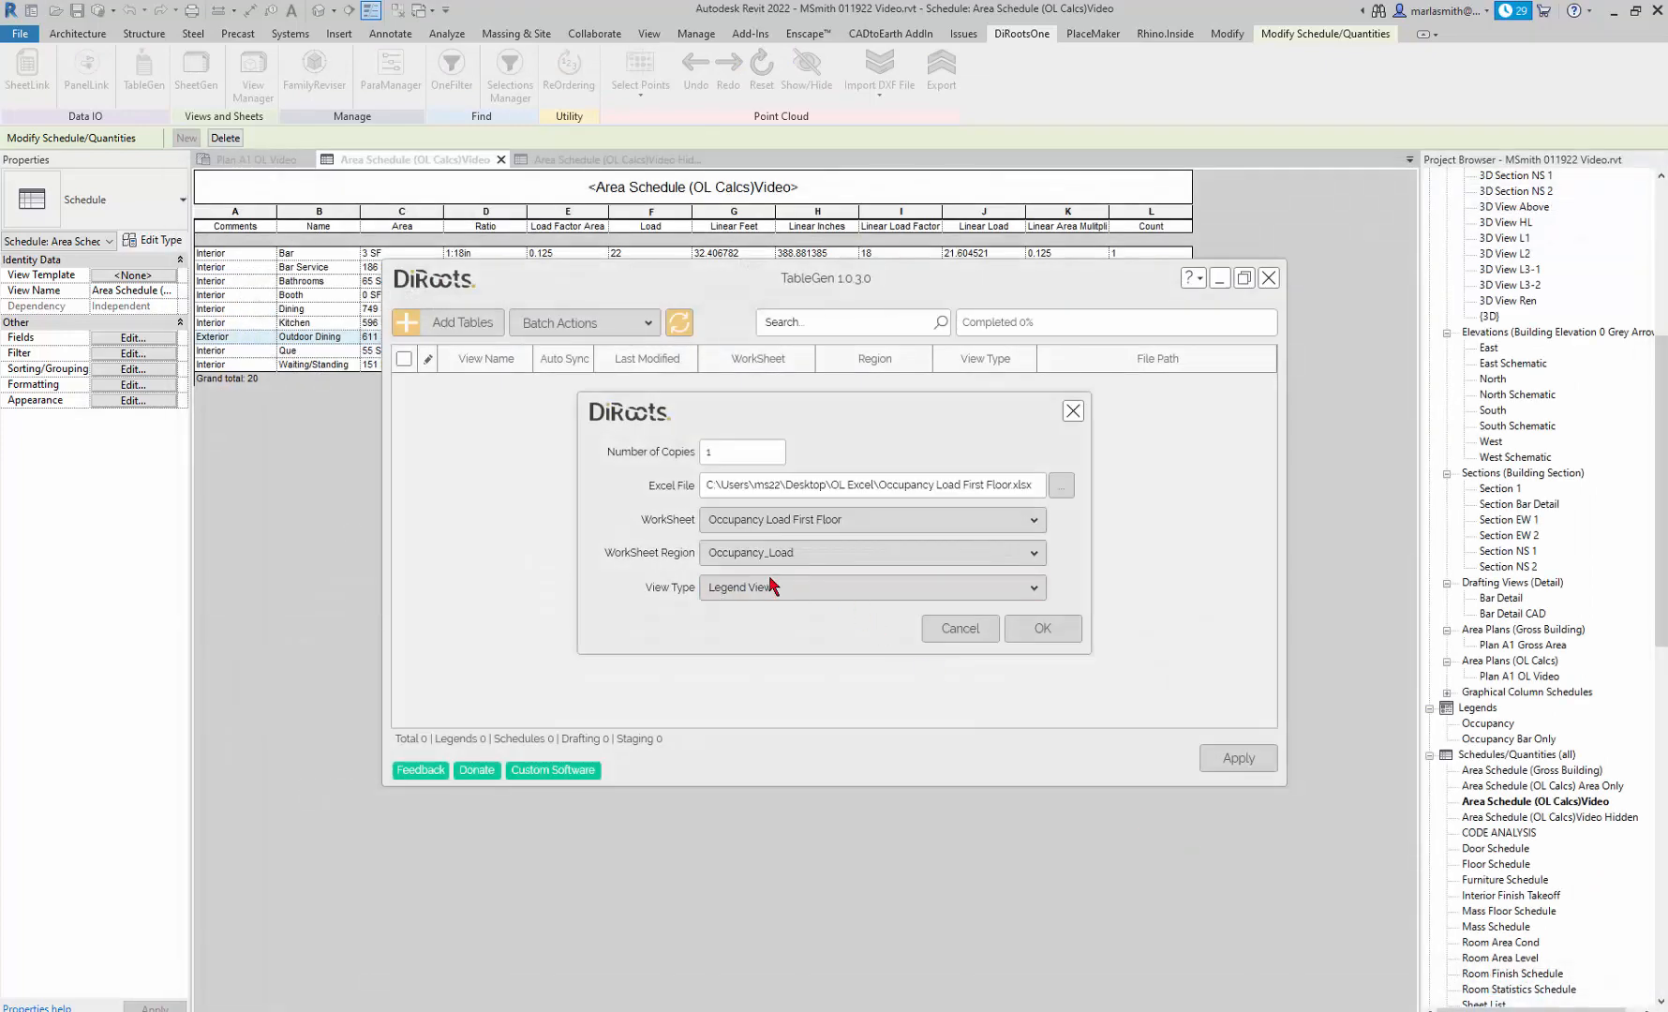
left_click(846, 592)
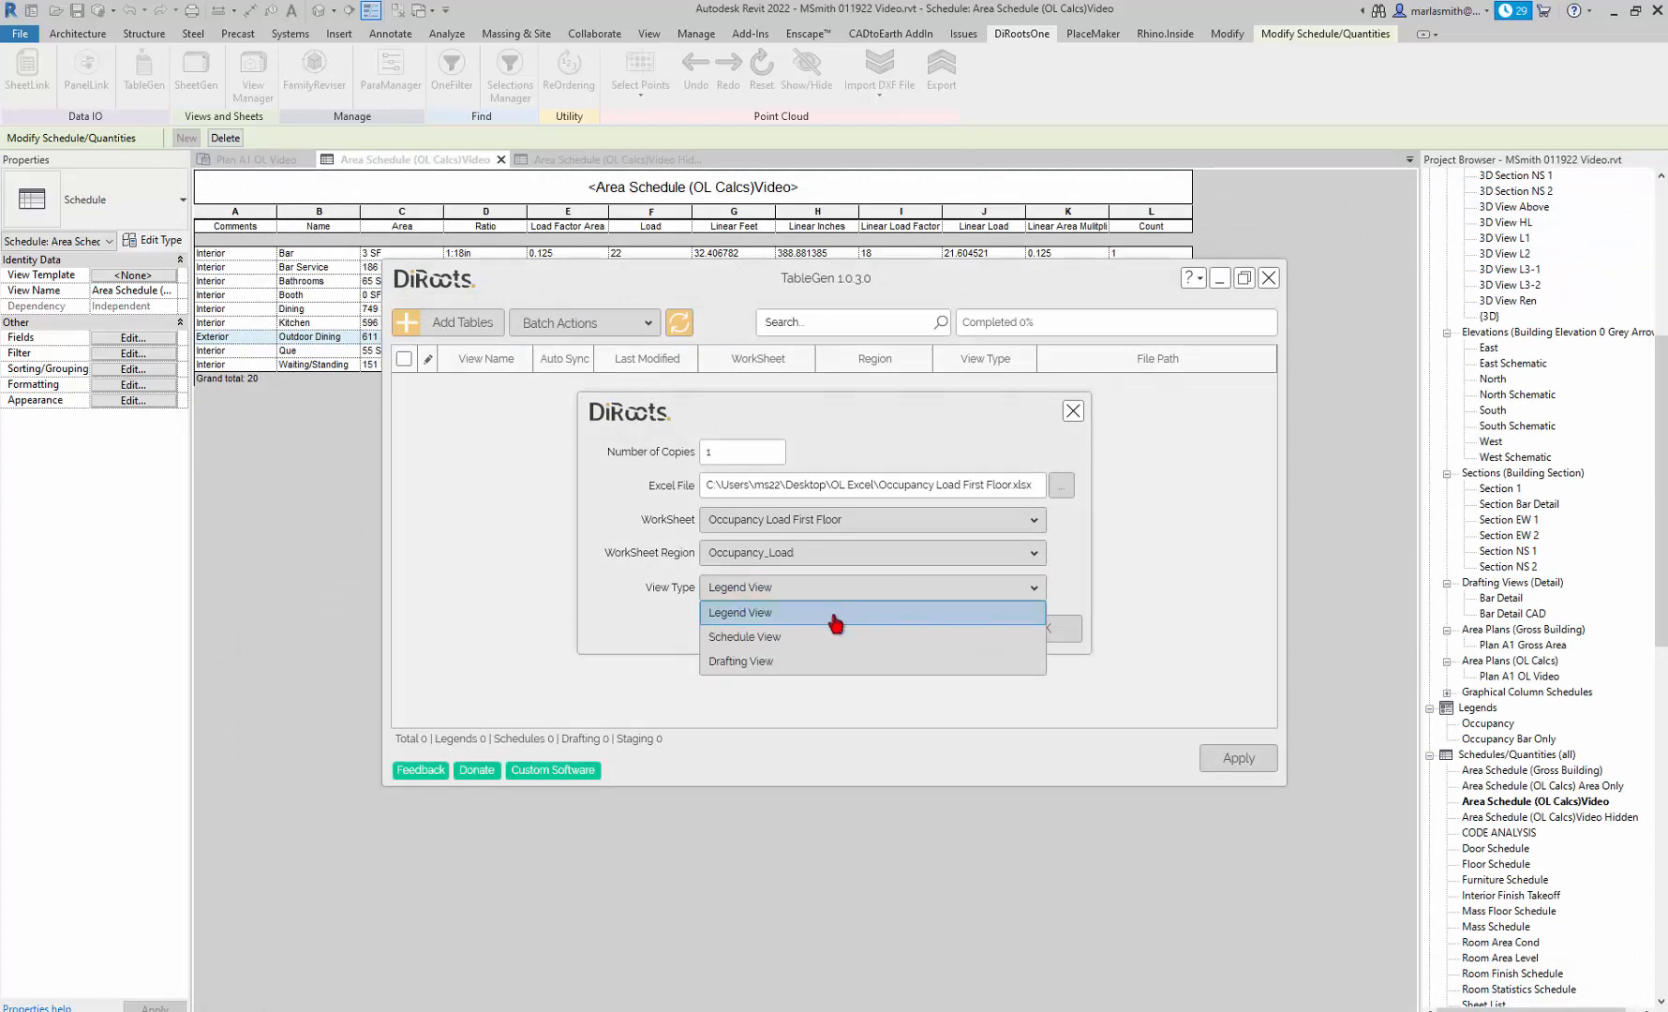
left_click(835, 613)
left_click(1062, 628)
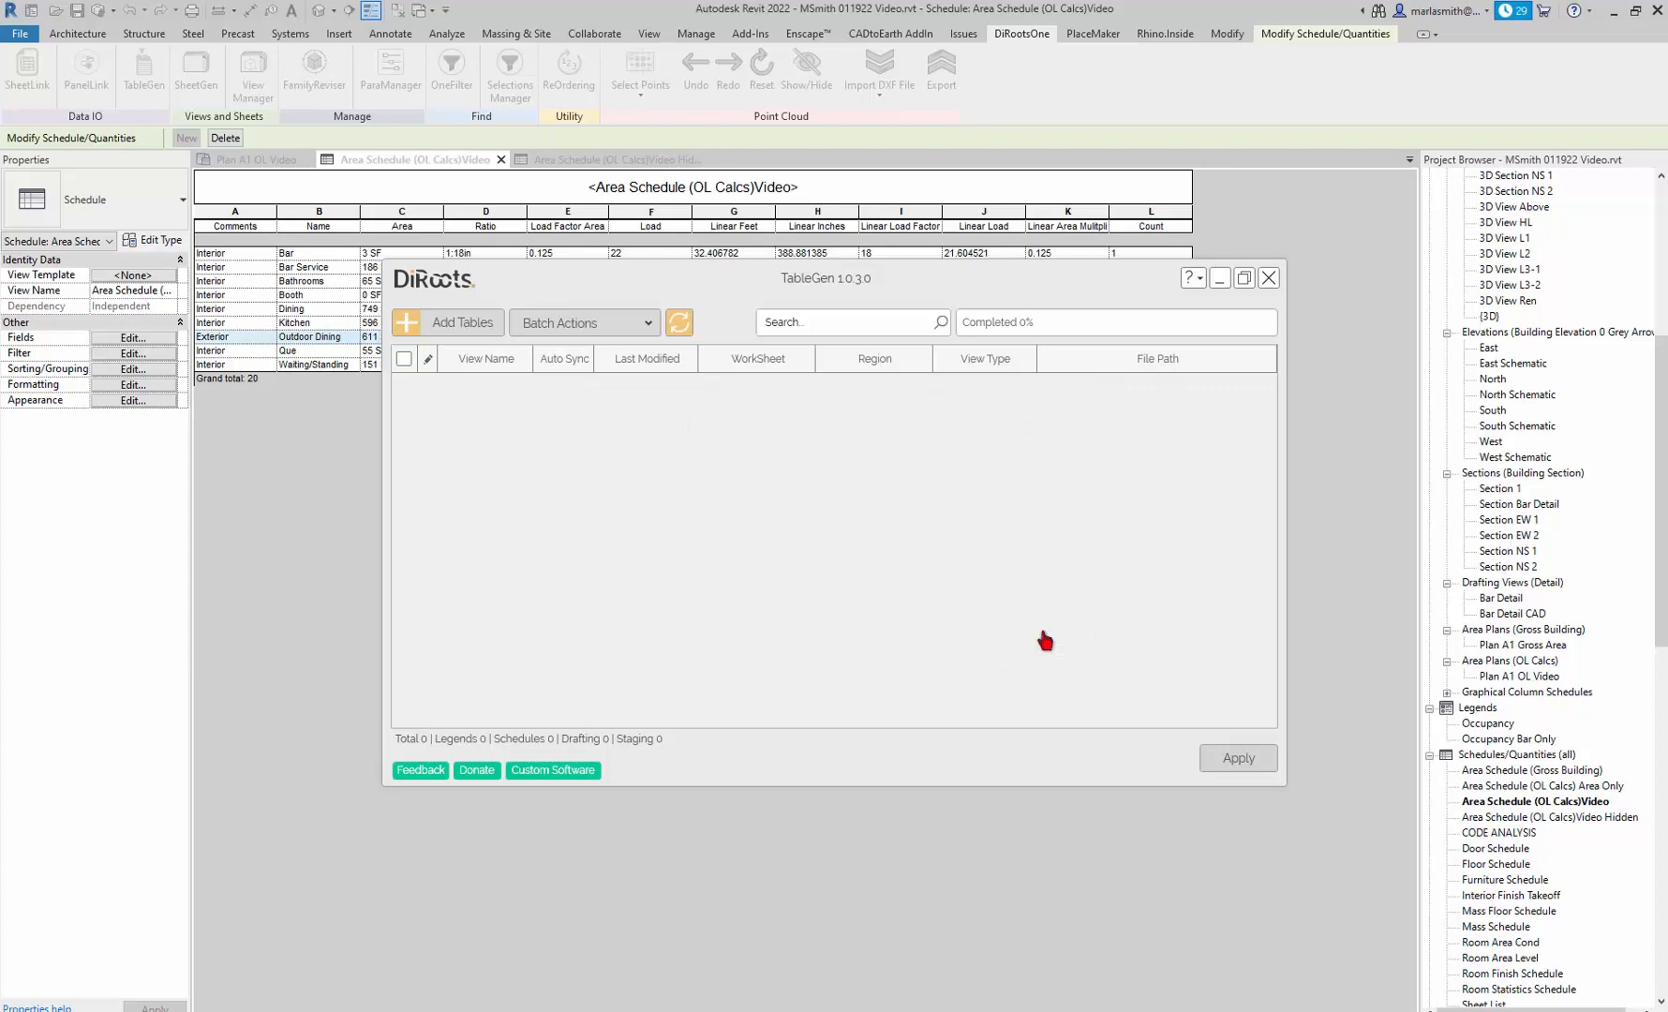
Apply the added TableGen table to the model and select the resulting occupancy load legend among the project's legends.
left_click(1237, 761)
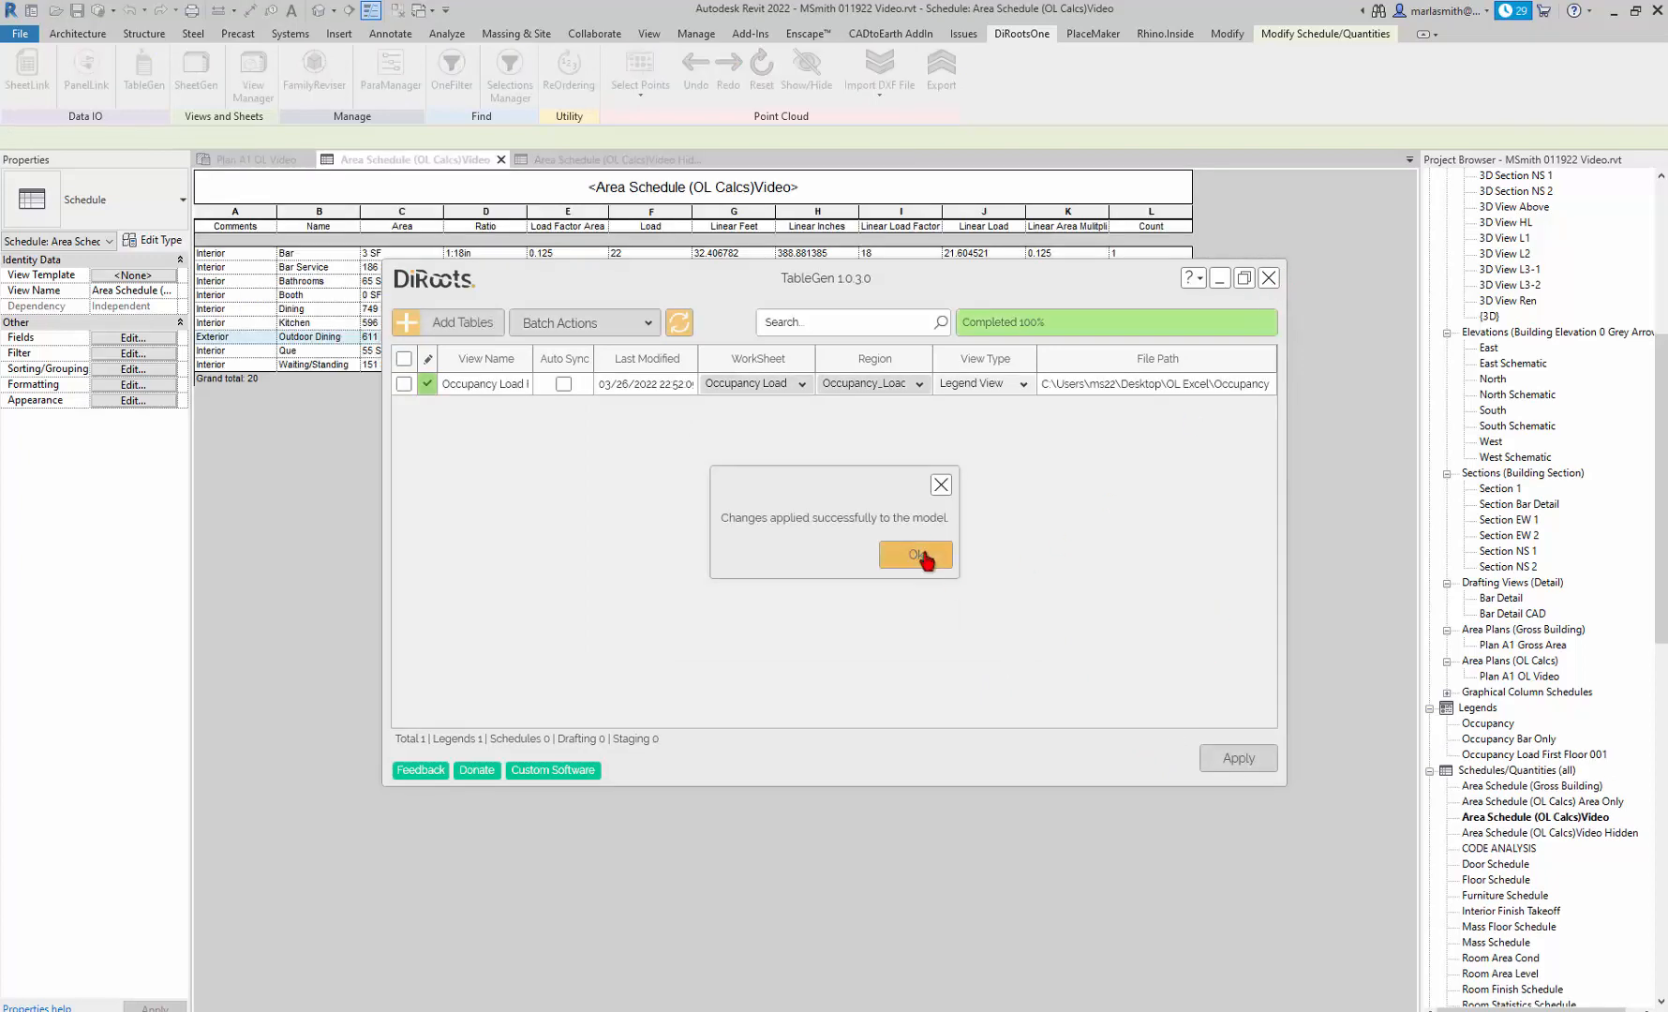
left_click(916, 553)
left_click(1268, 278)
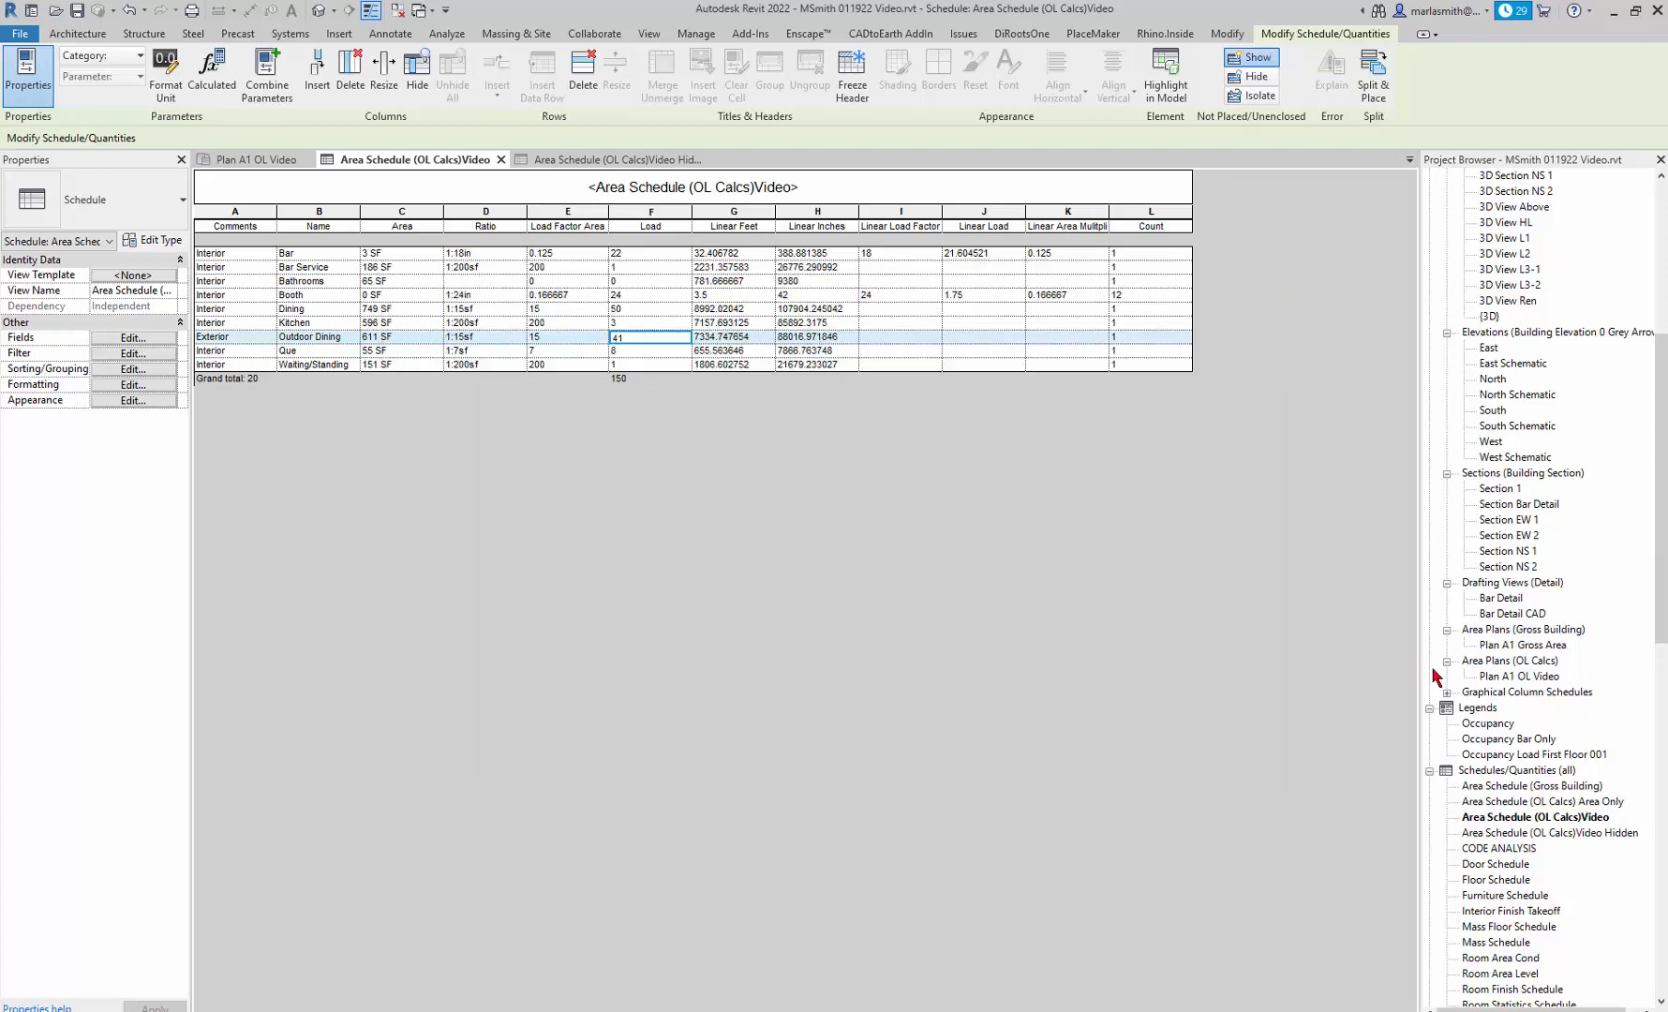
left_click(1519, 757)
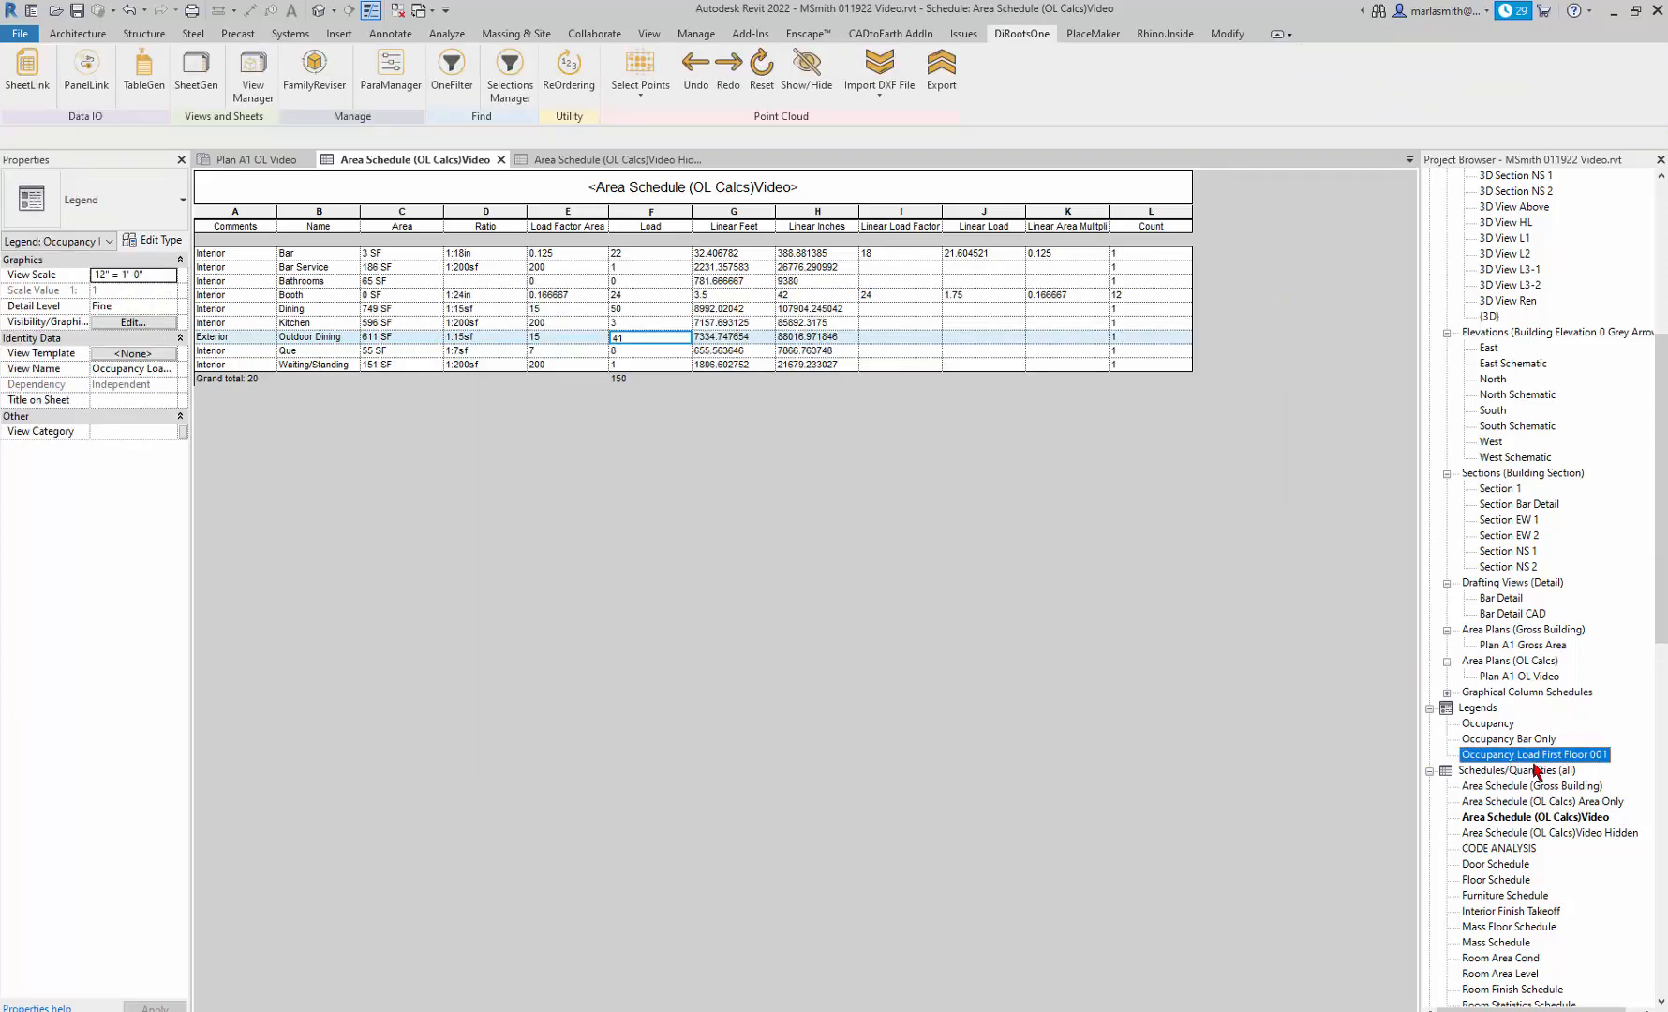
Open the Occupancy Load First Floor 001 legend and check that the Bar row's area value is editable text, leaving it unedited.
double_click(1537, 766)
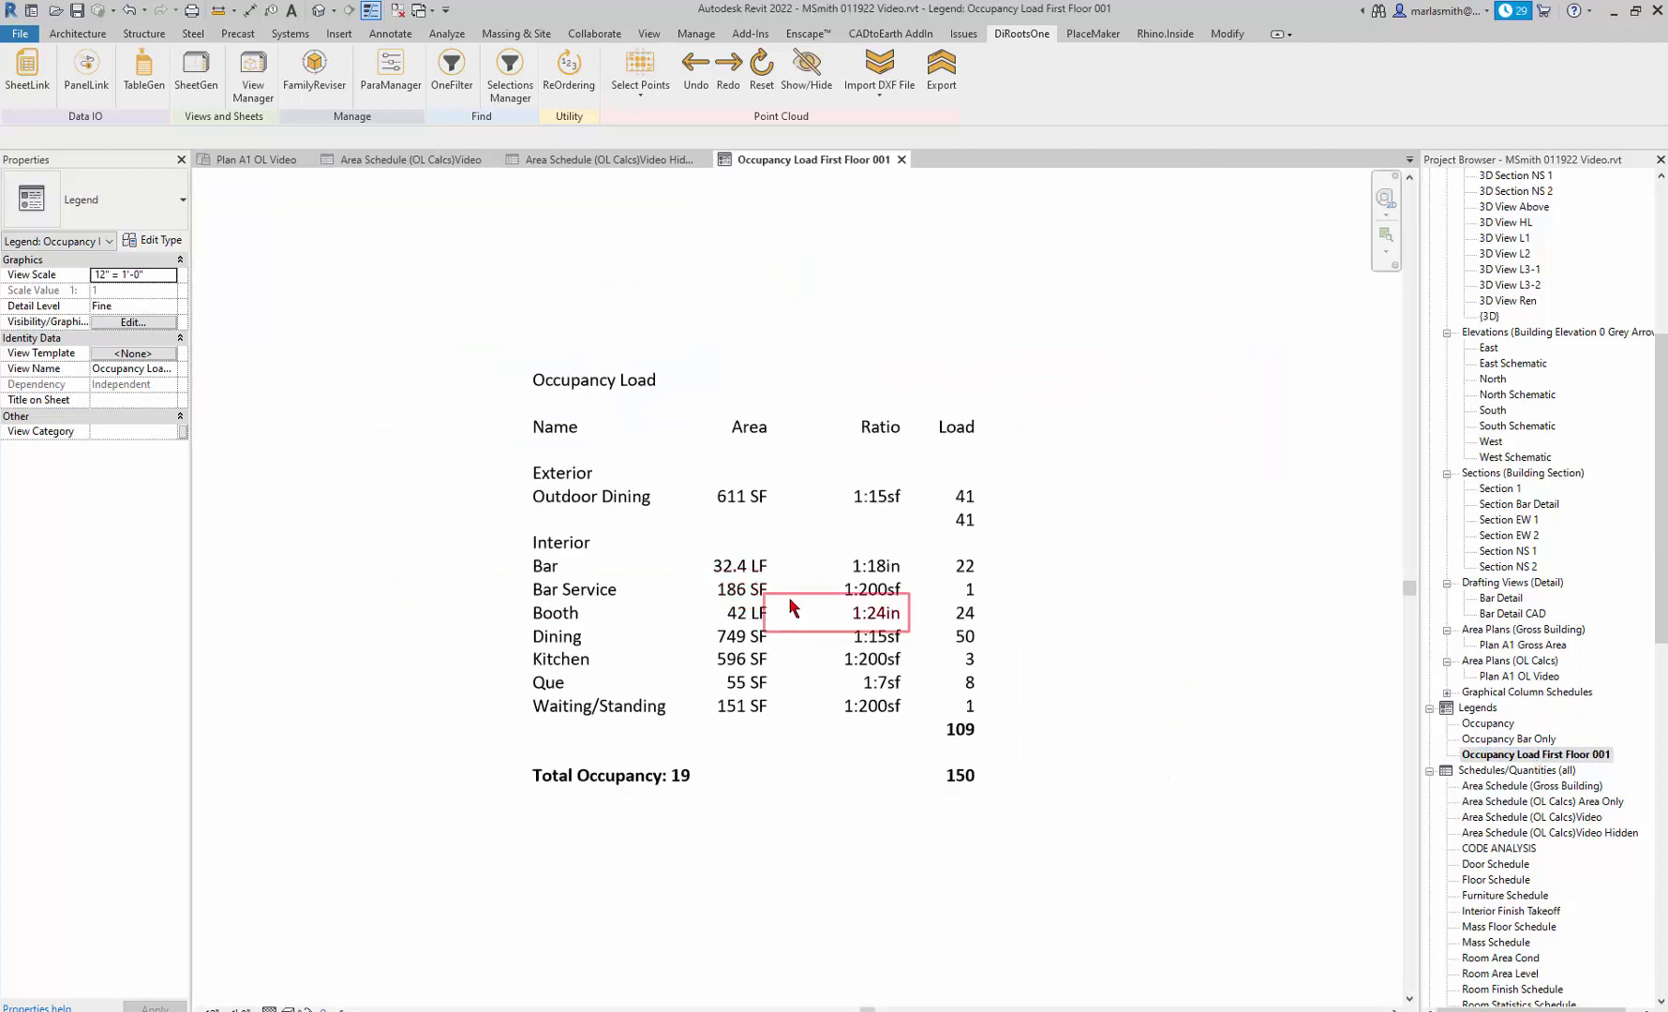
scroll(575, 520, "down", 2)
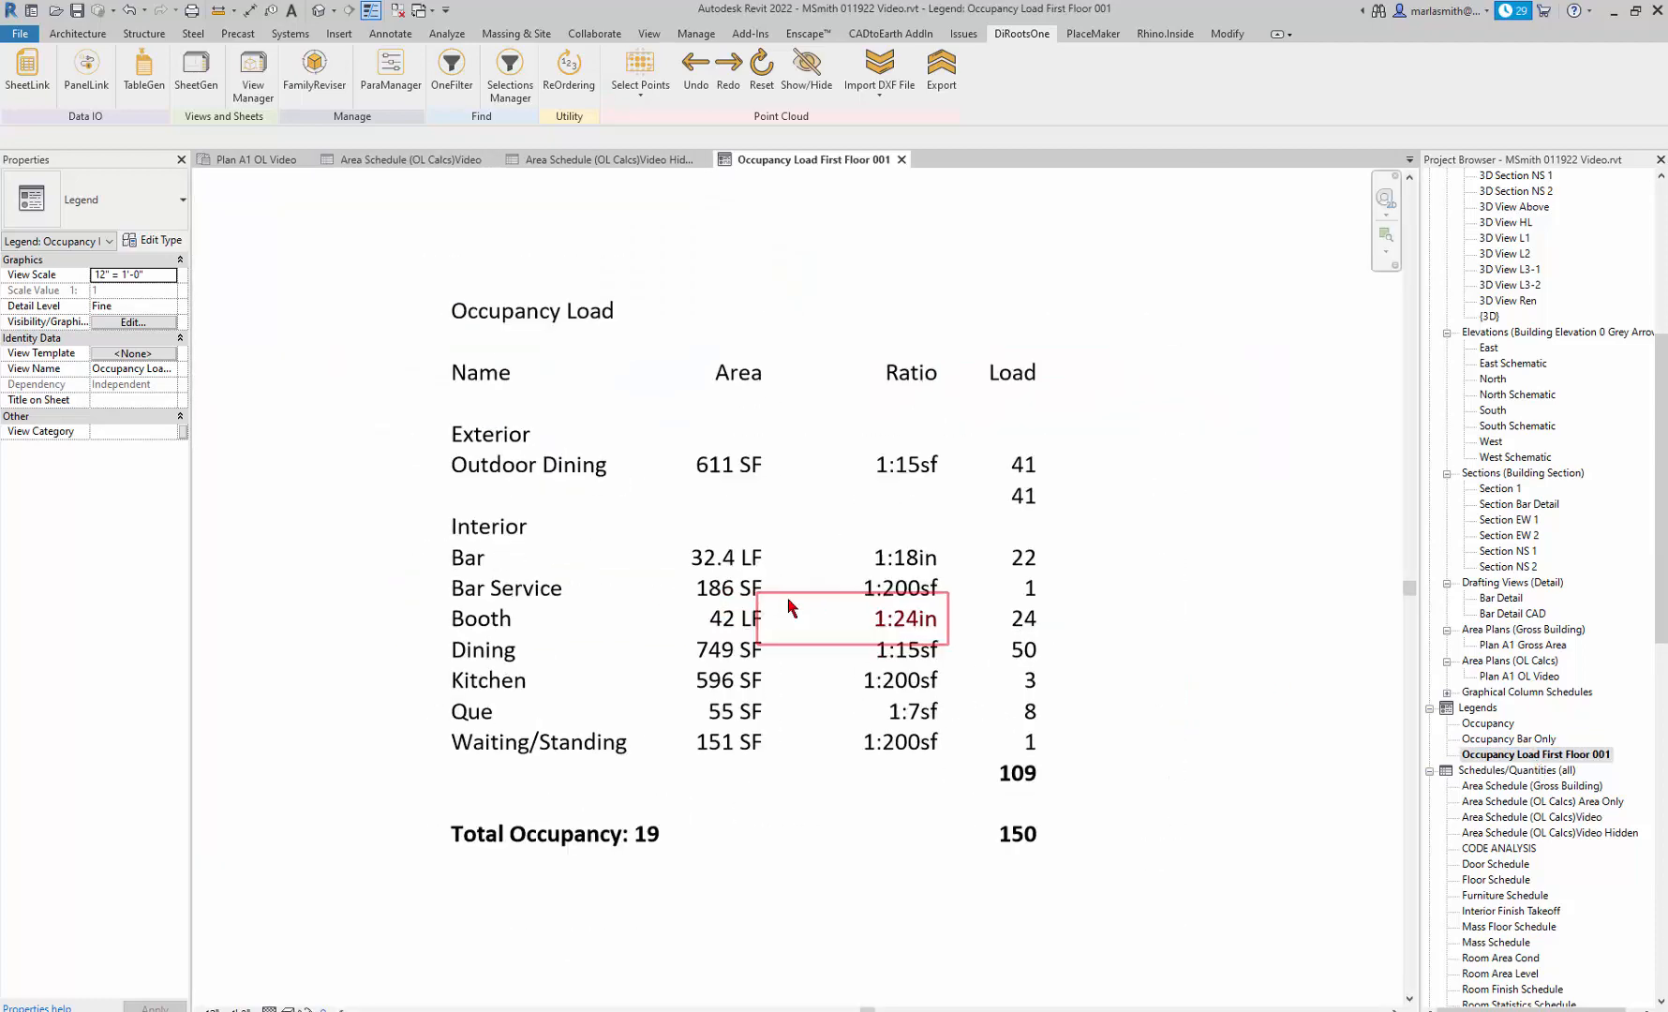
left_click(727, 558)
left_click(727, 562)
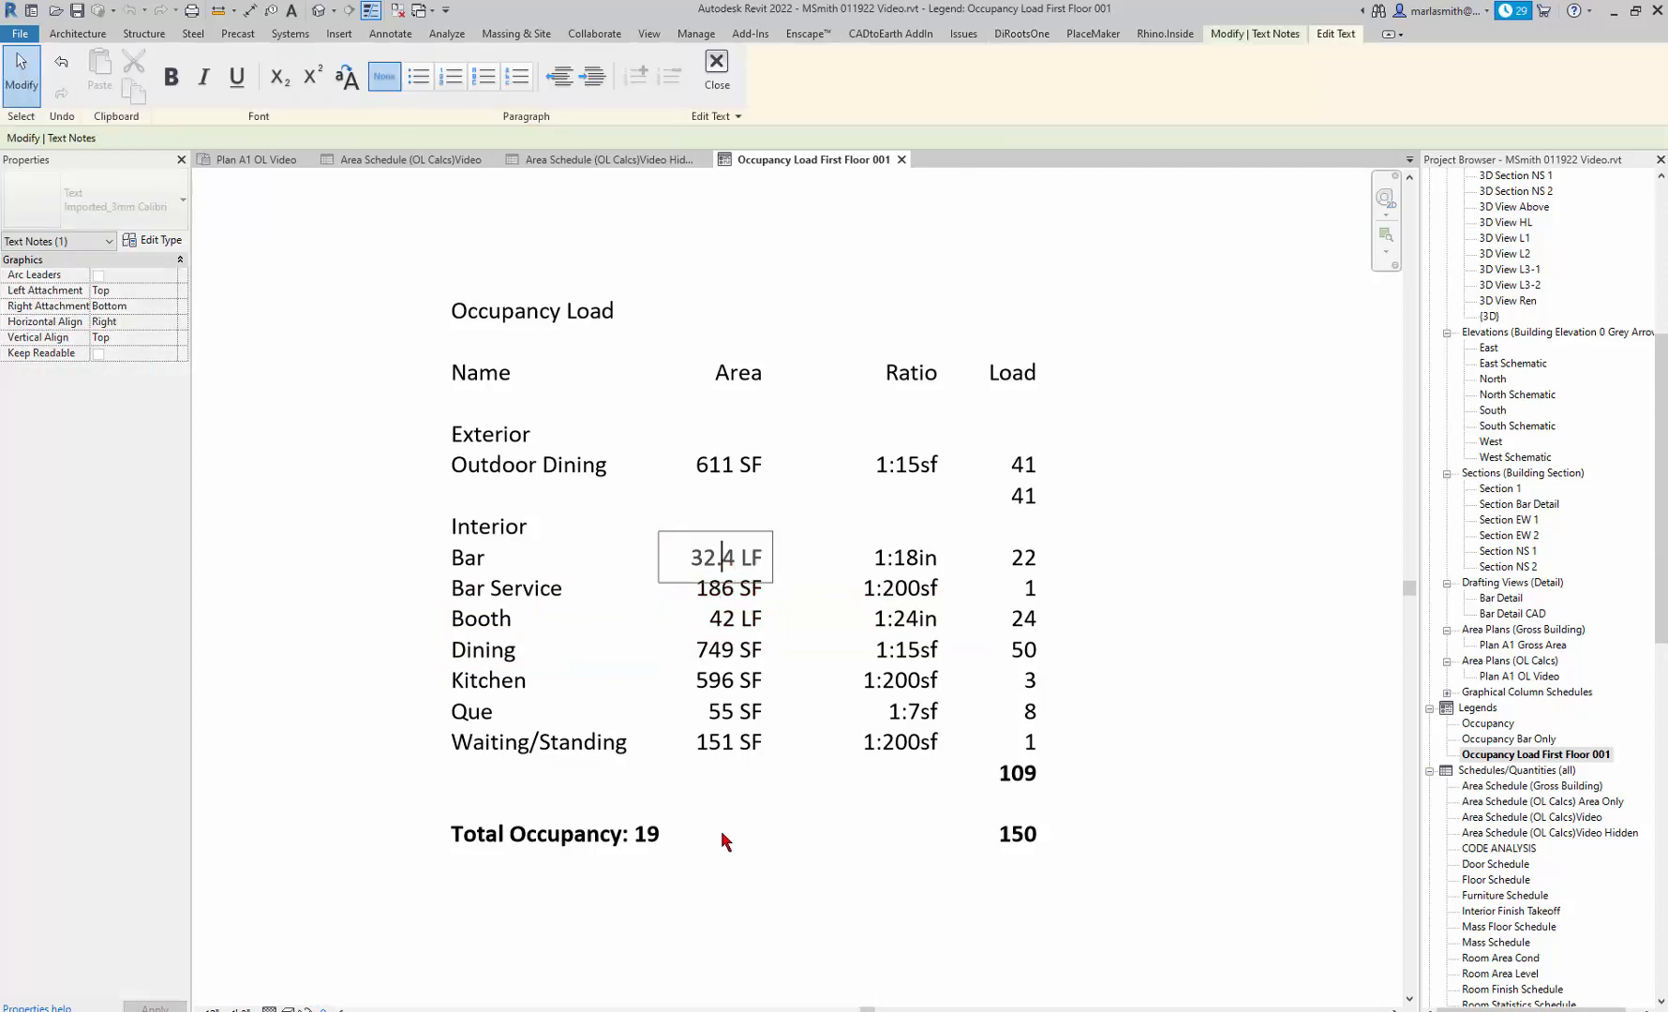
left_click(703, 900)
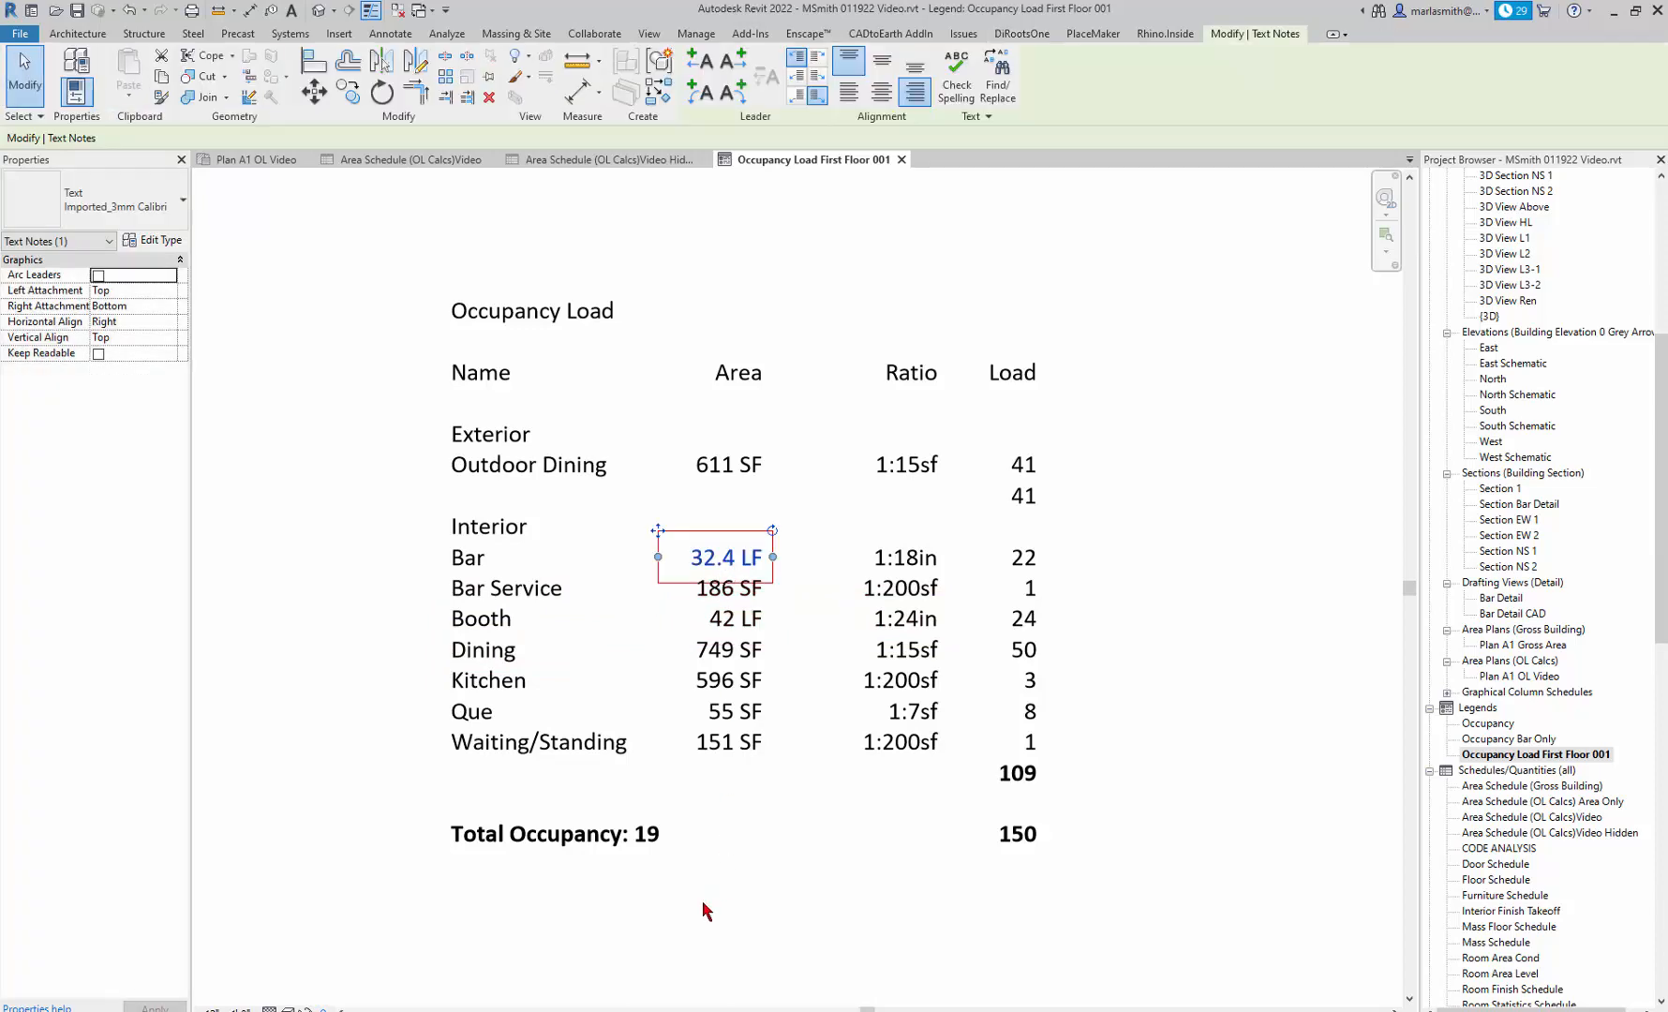
left_click(325, 616)
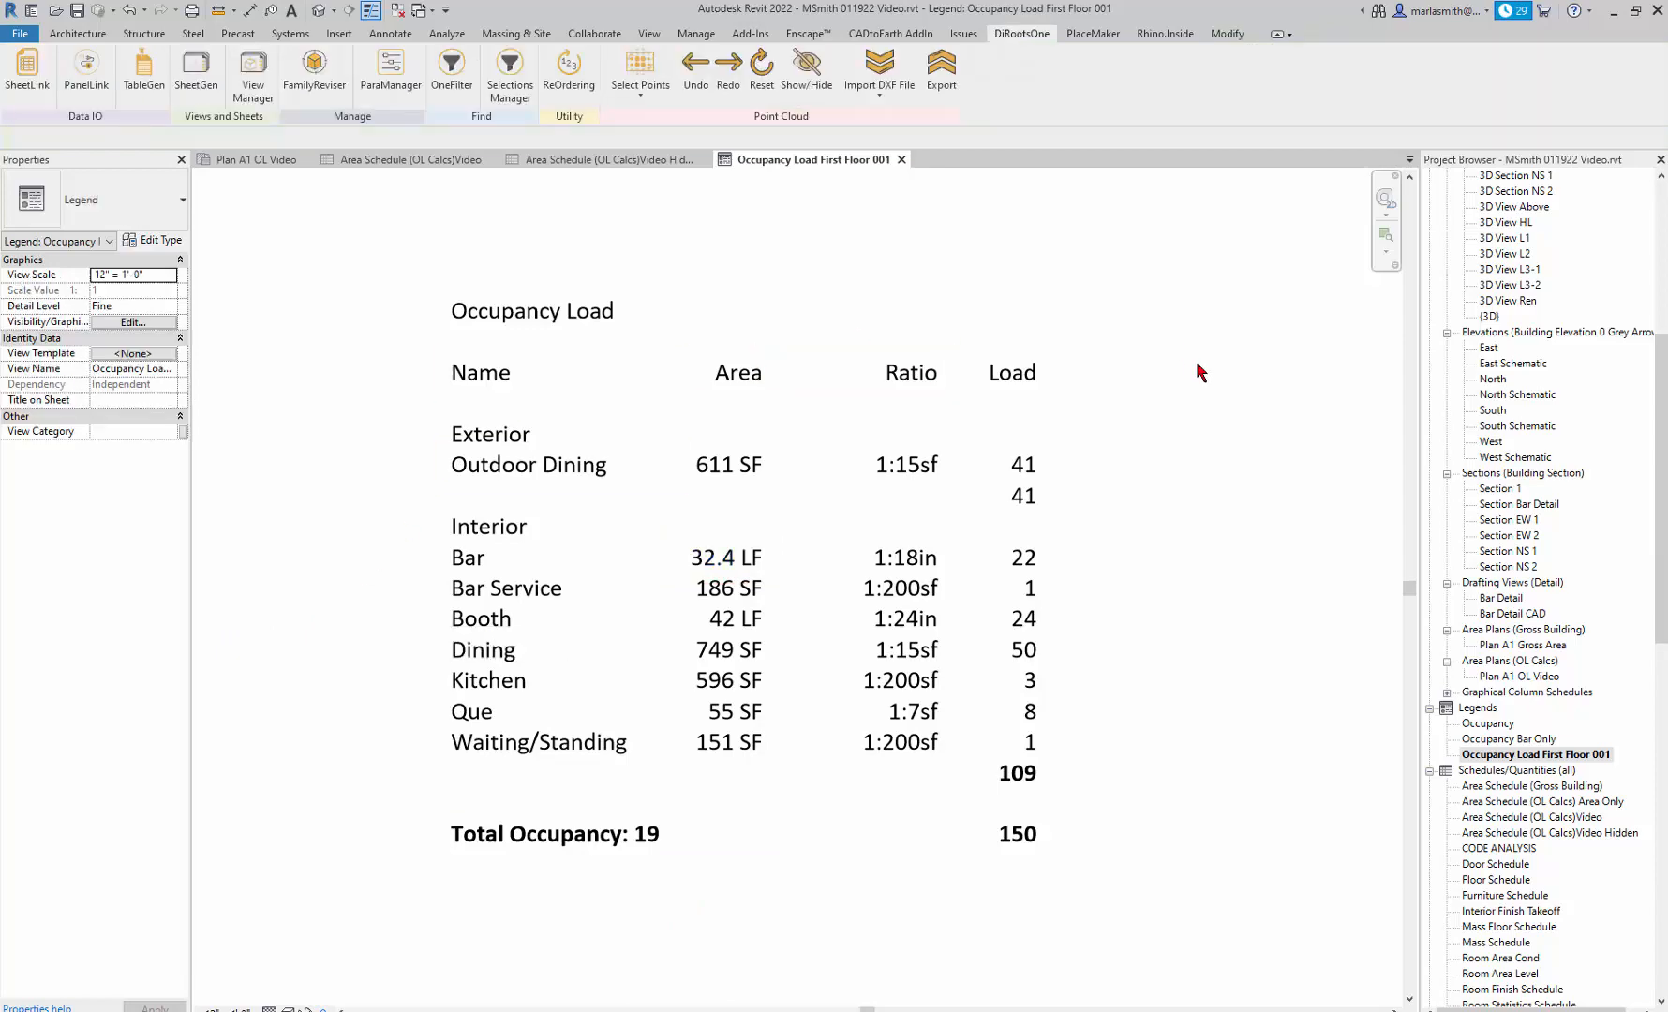
Open sheet 103 - PLAN OCCUPANCY and place the Occupancy Load First Floor 001 legend in the empty area below the hatch pattern legends.
left_click_drag(1656, 435, 1661, 642)
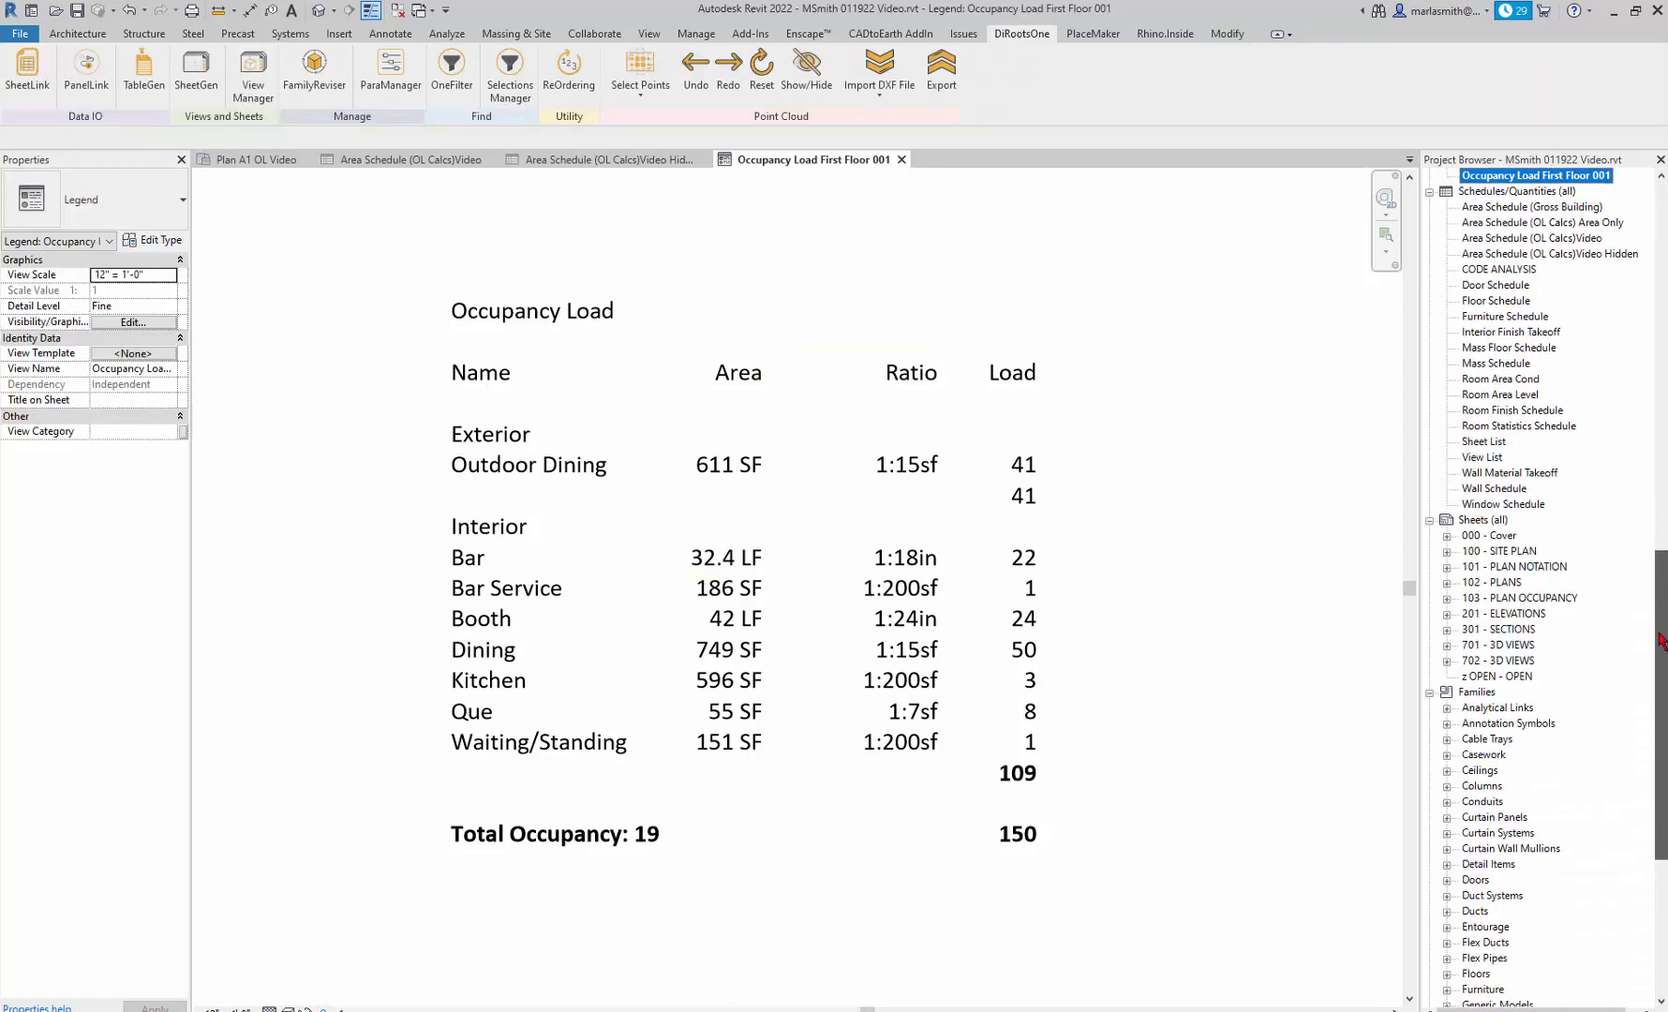
double_click(1542, 600)
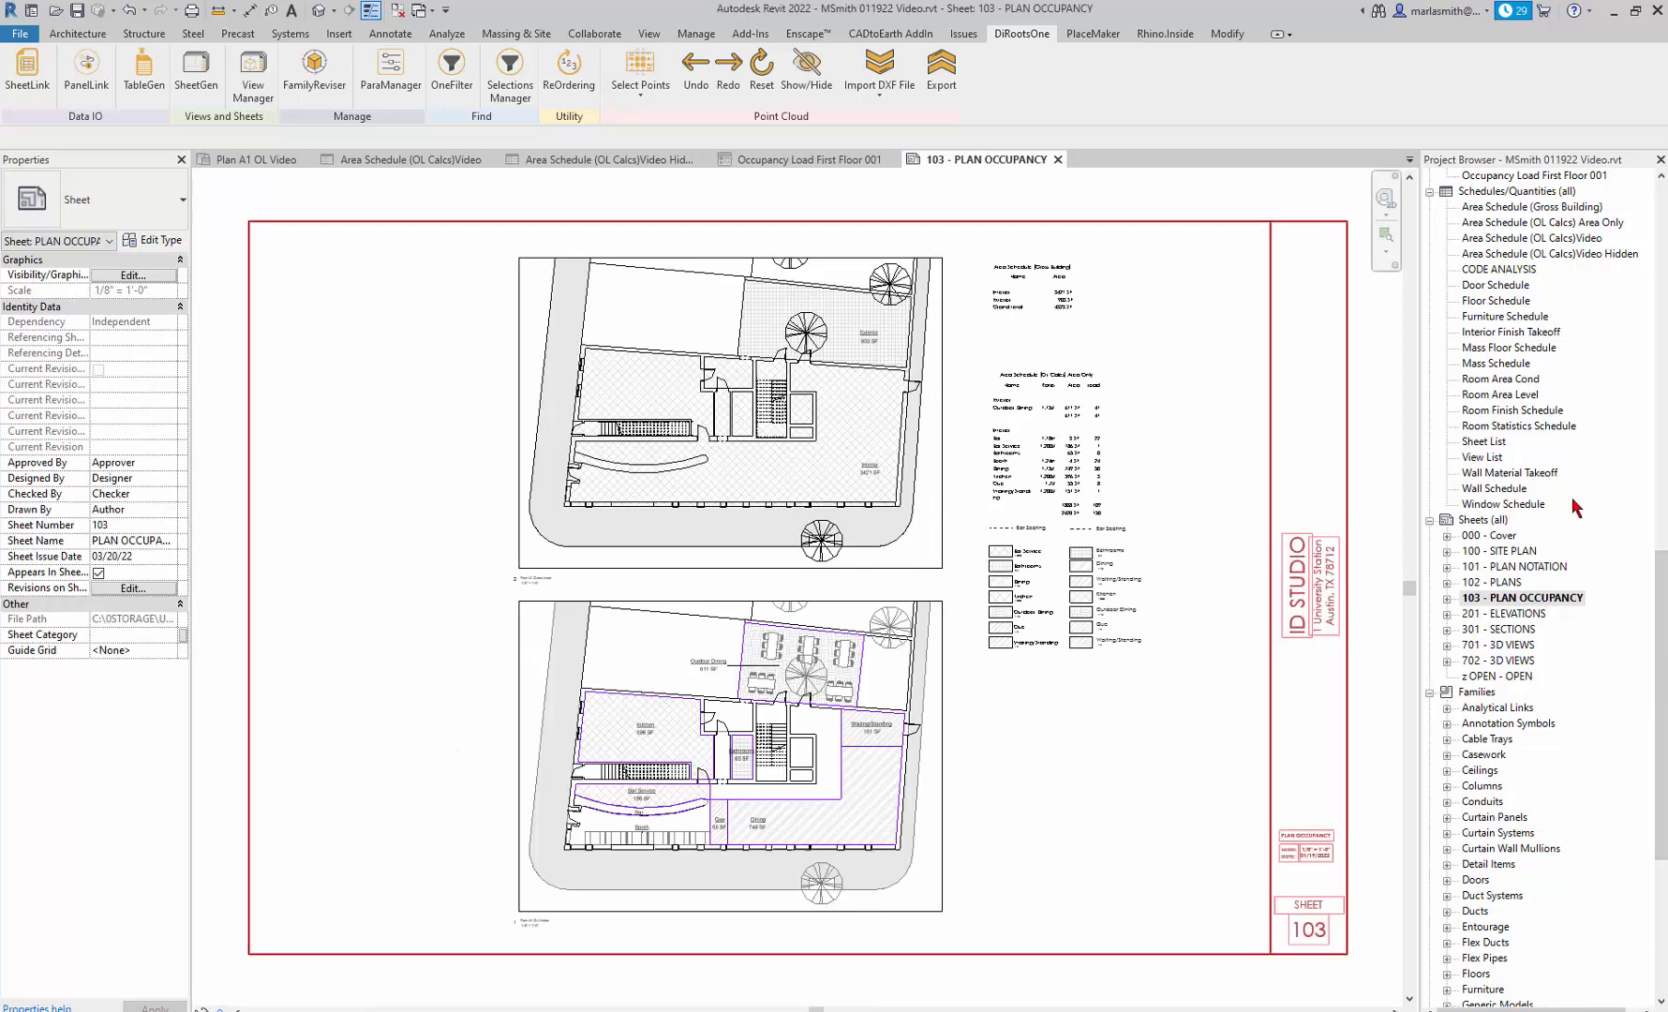
scroll(1664, 604, "up", 5)
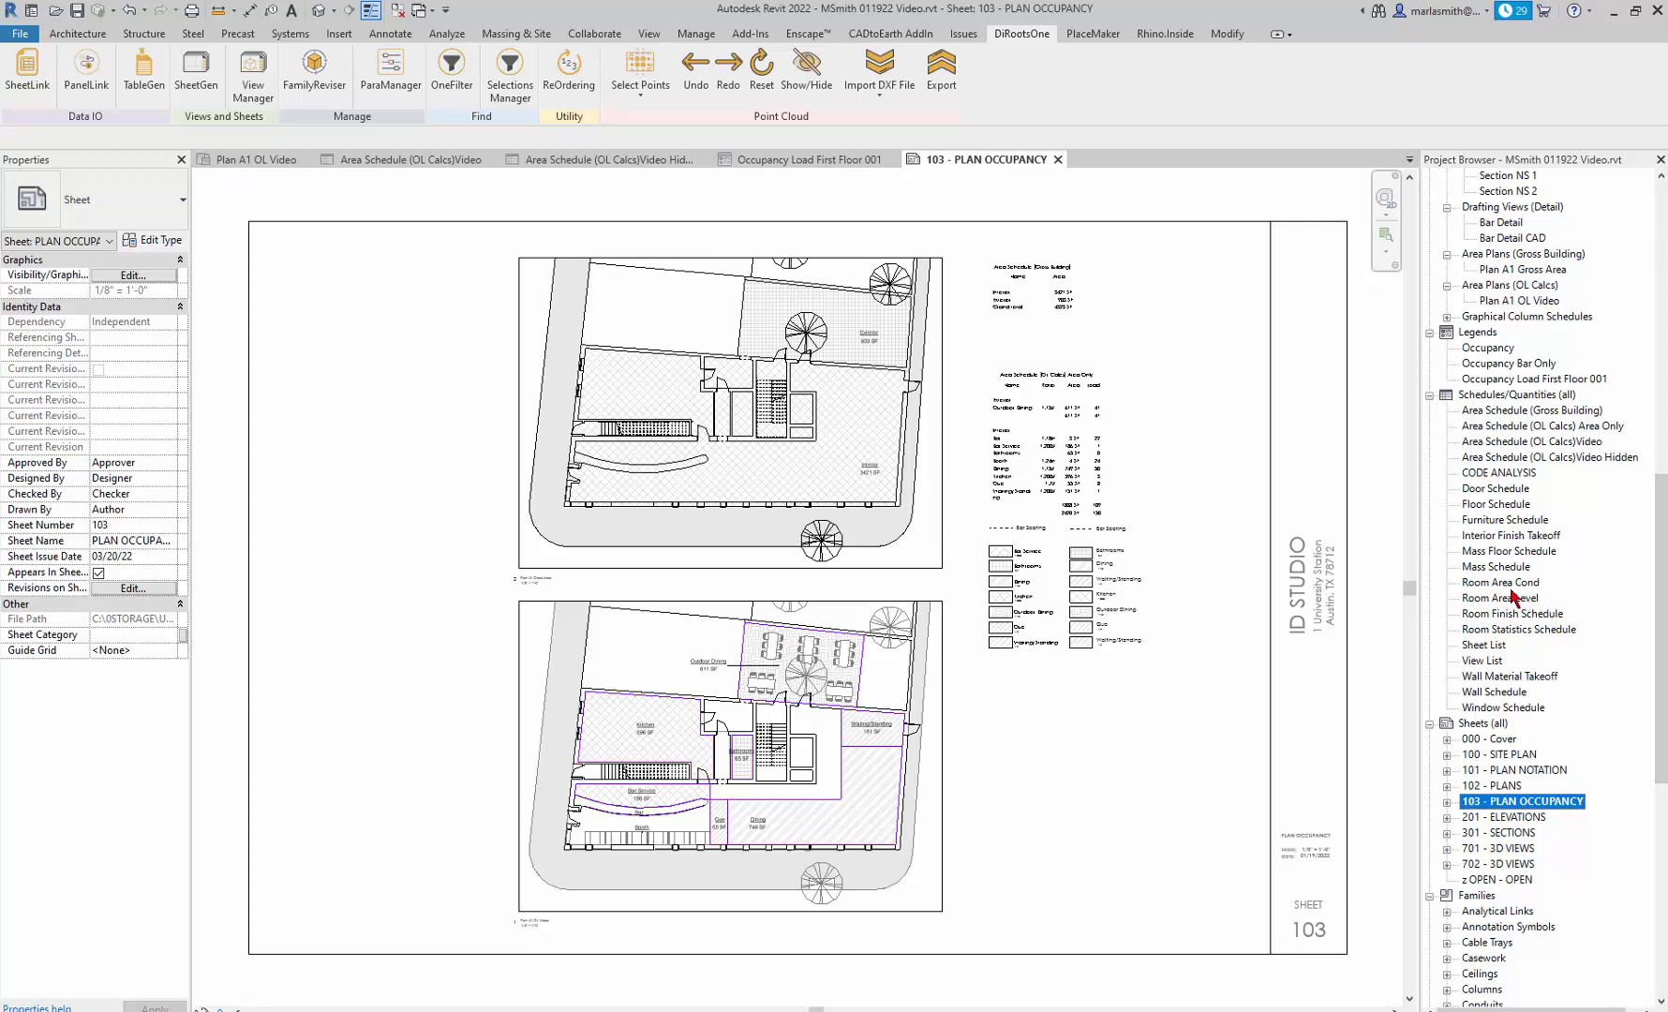
left_click(1504, 379)
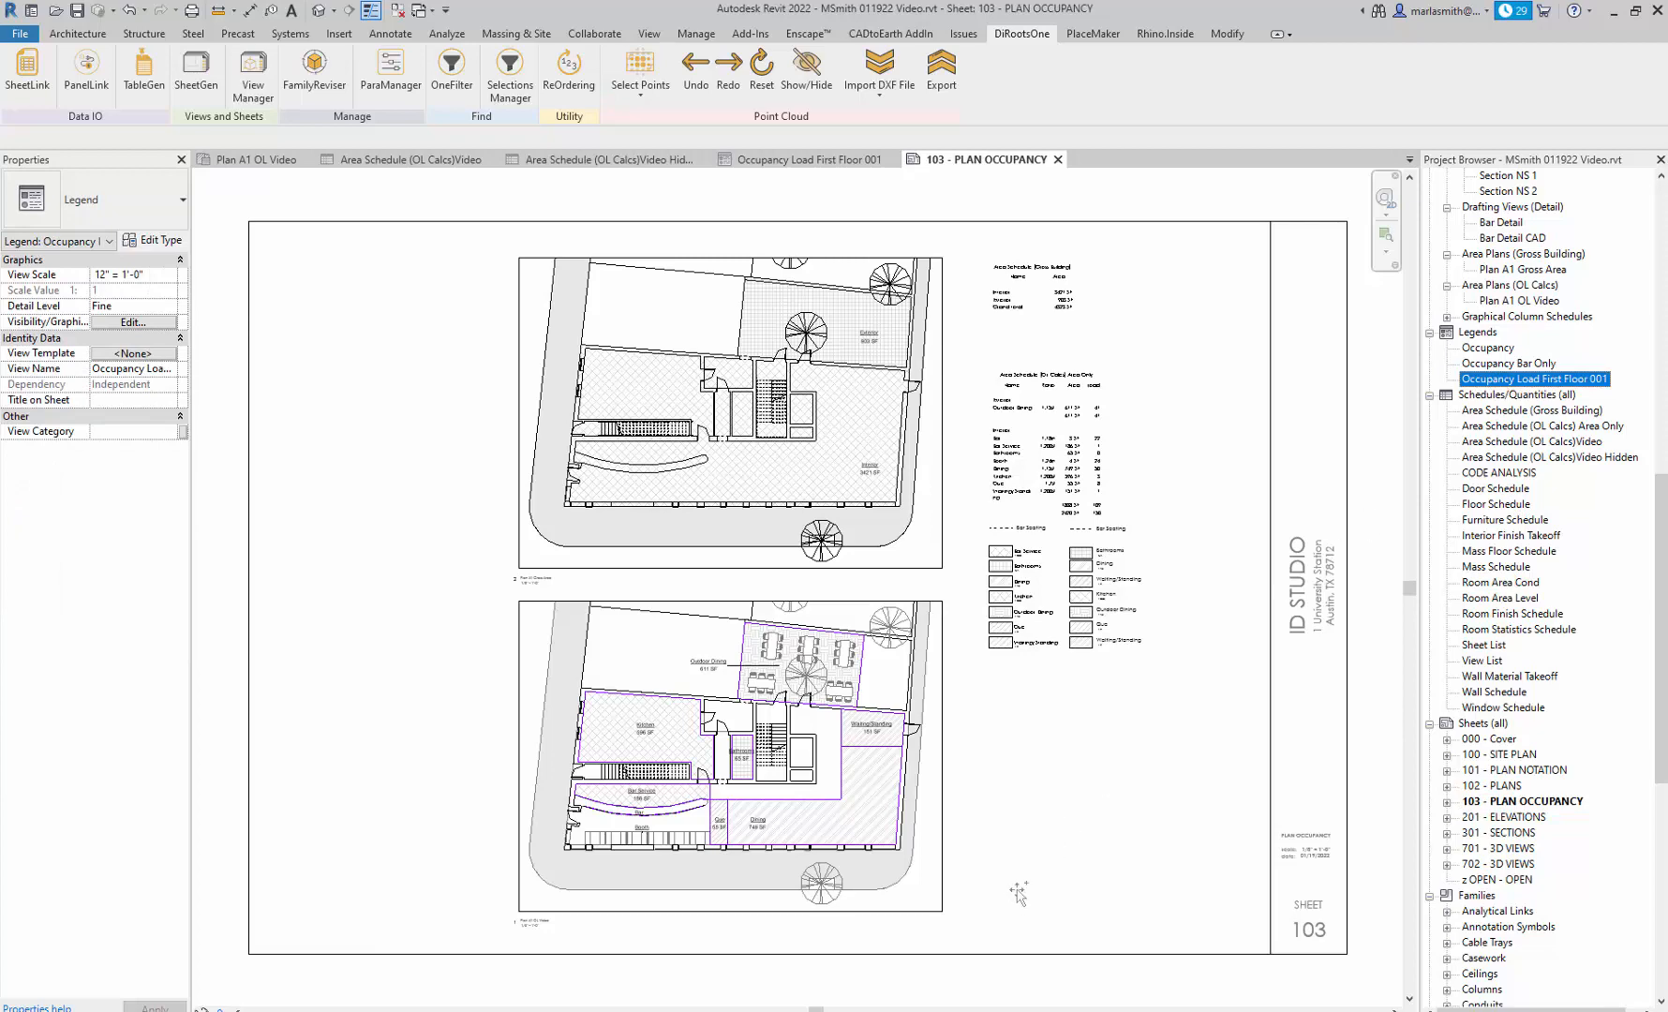
left_click_drag(1049, 823, 1050, 820)
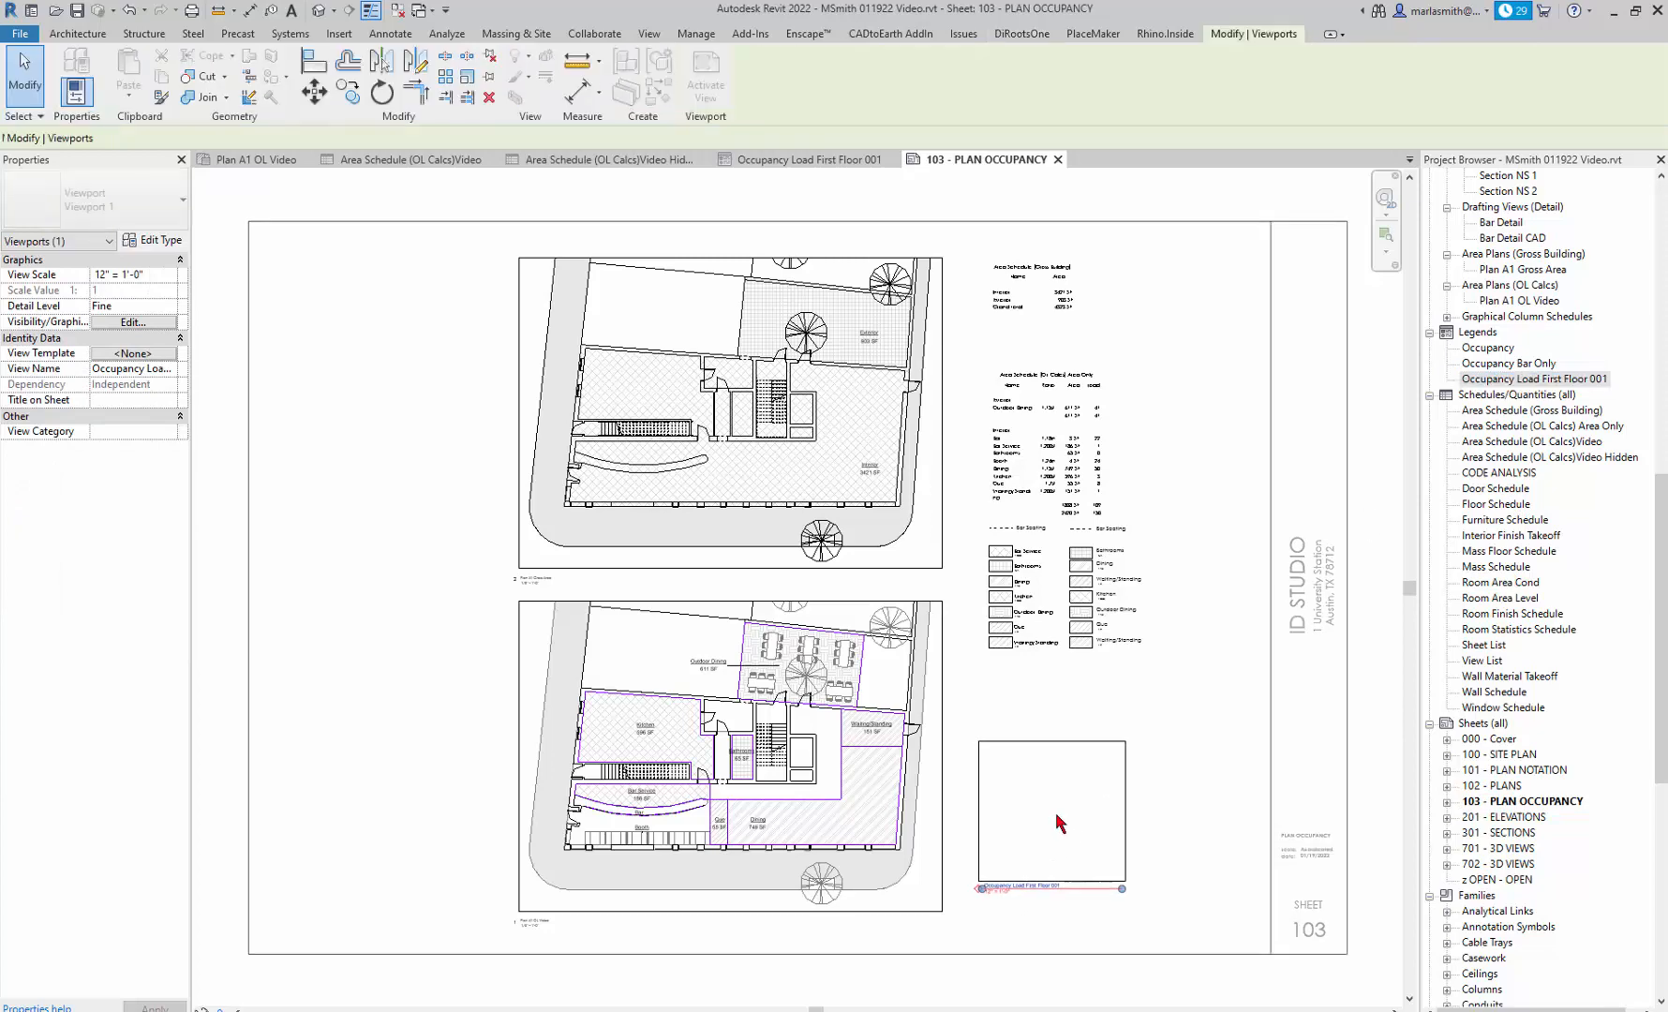
left_click(1059, 750)
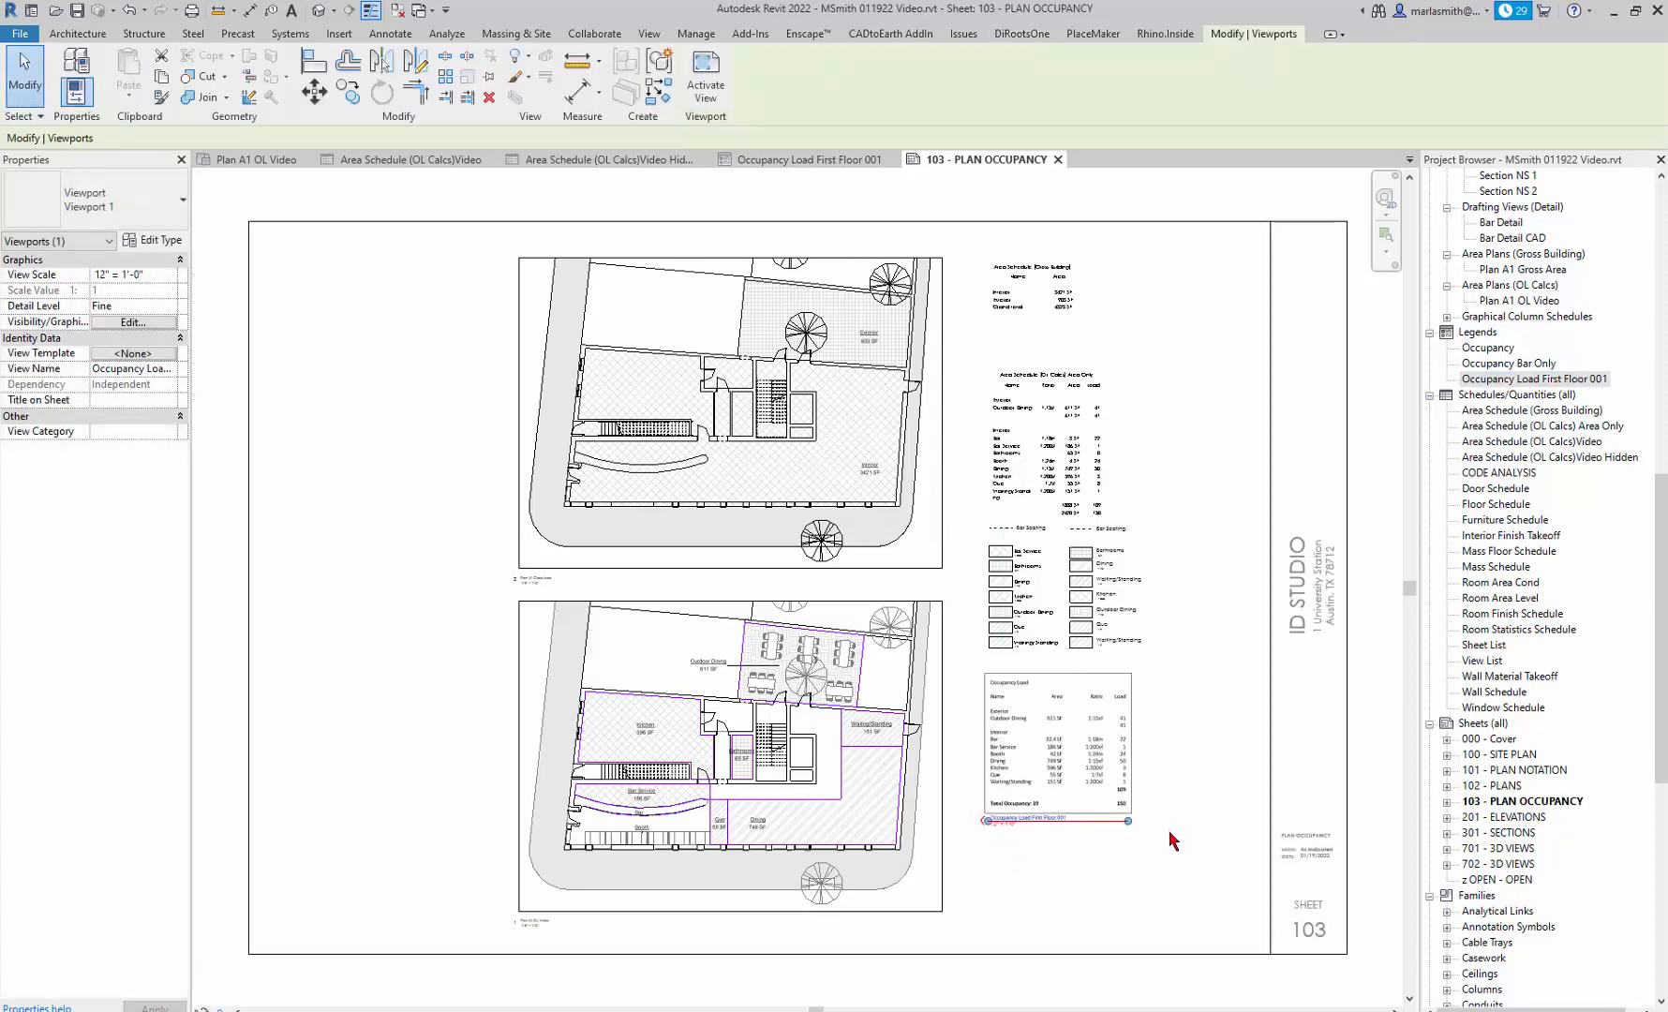
Change the placed occupancy load legend's viewport type to Viewport Gr No Title.
left_click(160, 215)
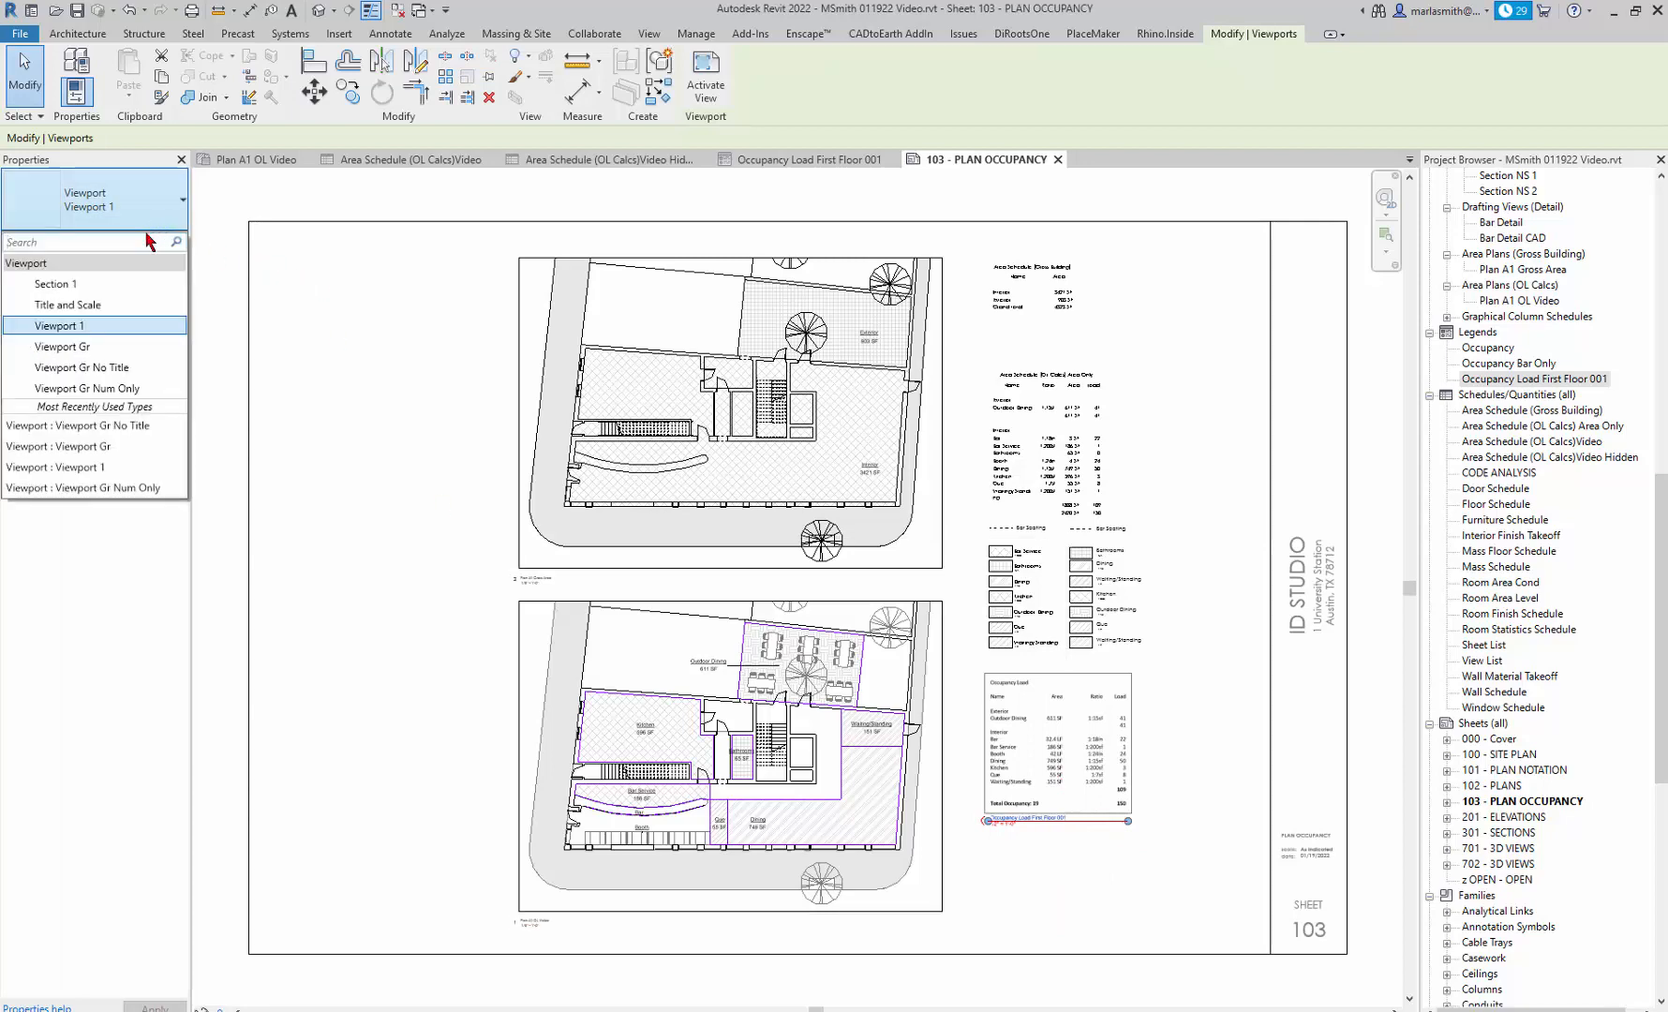
left_click(111, 367)
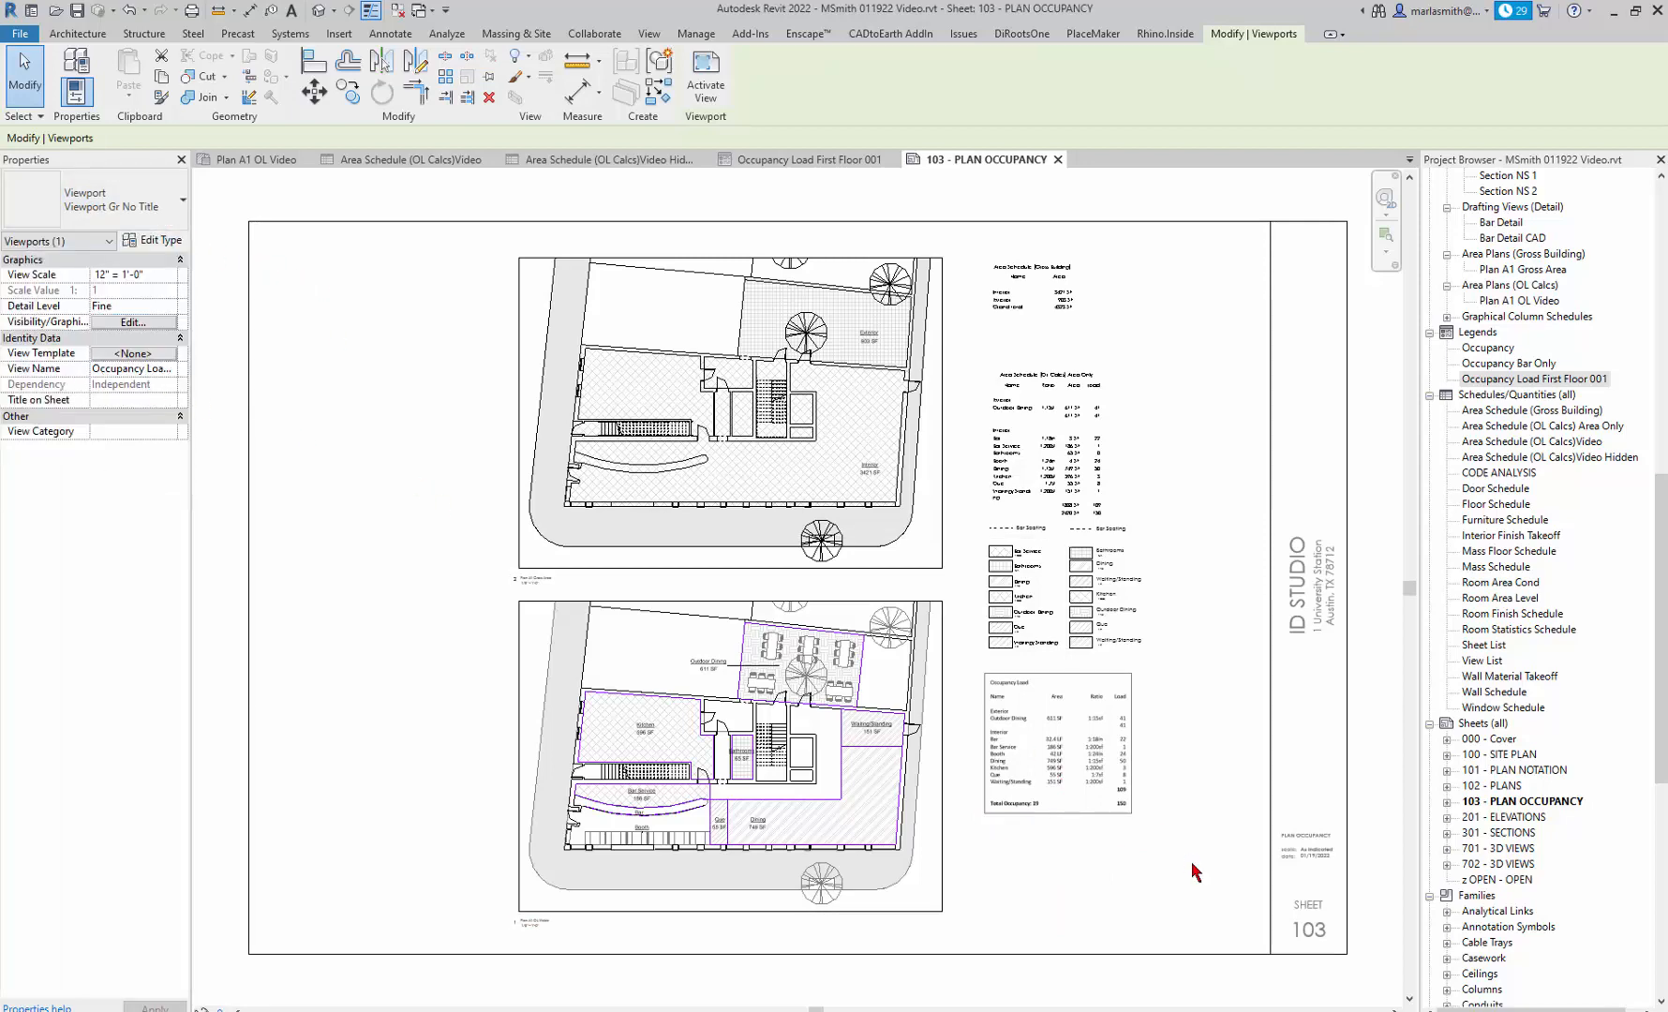
left_click(1187, 895)
Activate the occupancy load legend's viewport on the sheet, delete the number 19 after "Total Occupancy:", and deactivate the viewport.
scroll(1136, 737, "up", 4)
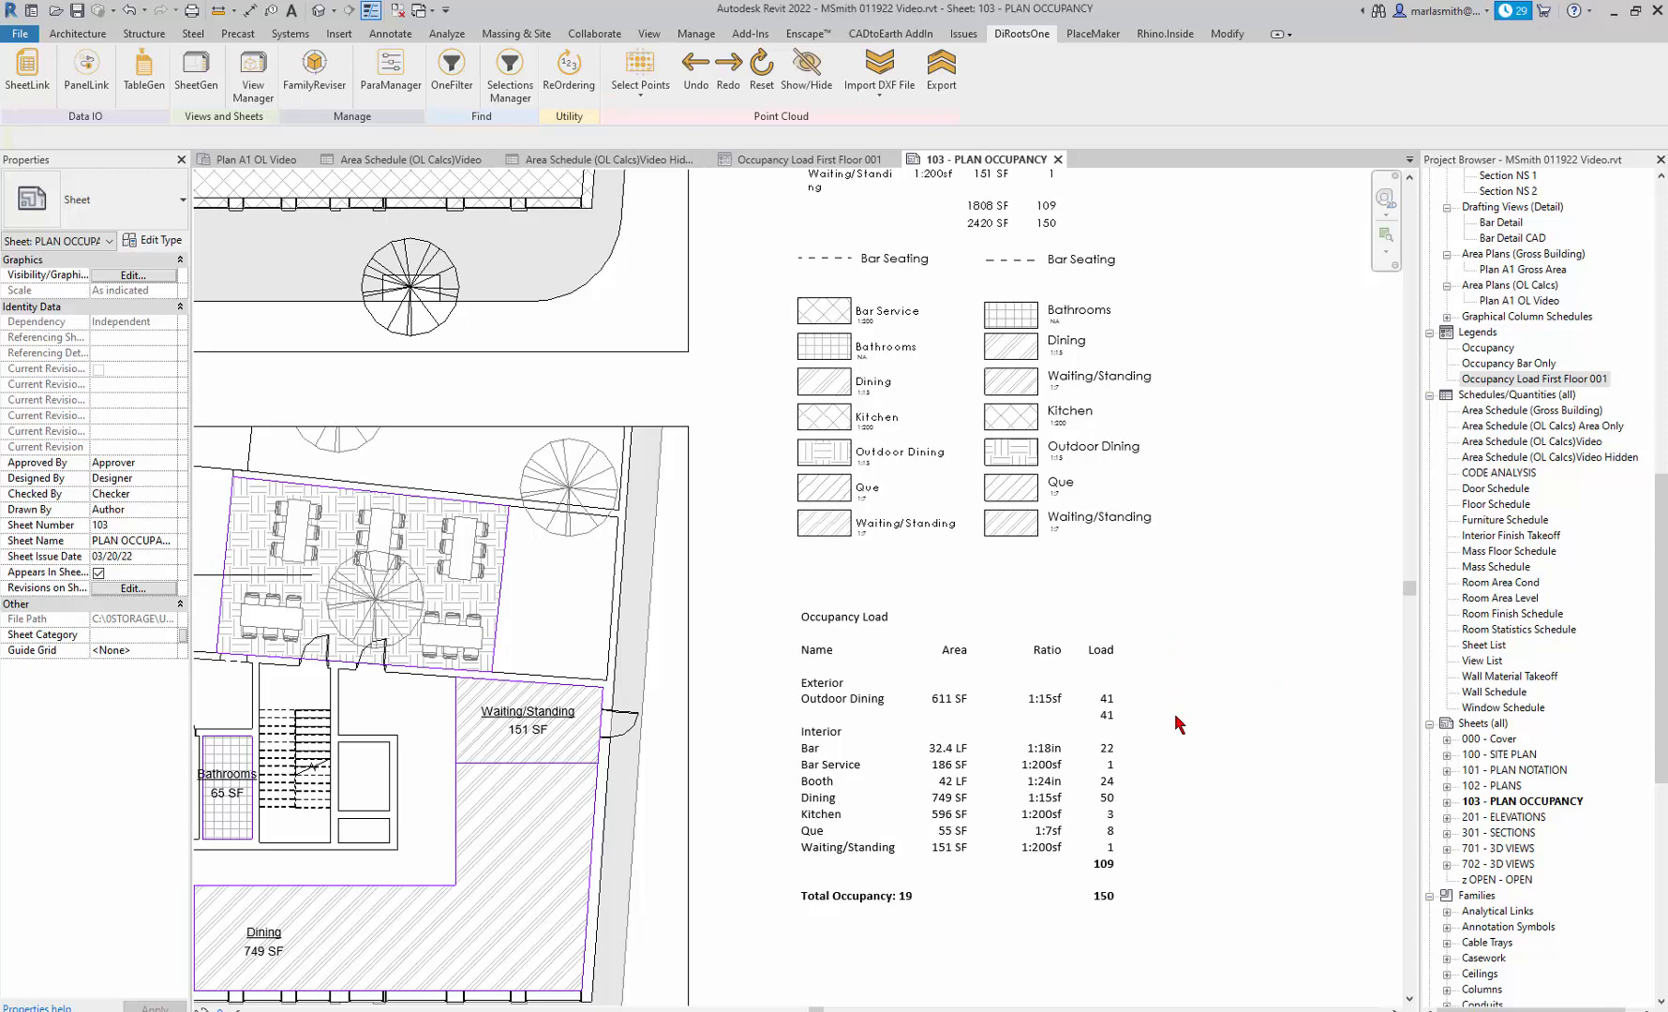
scroll(1174, 740, "down", 2)
scroll(974, 900, "up", 6)
scroll(970, 923, "up", 3)
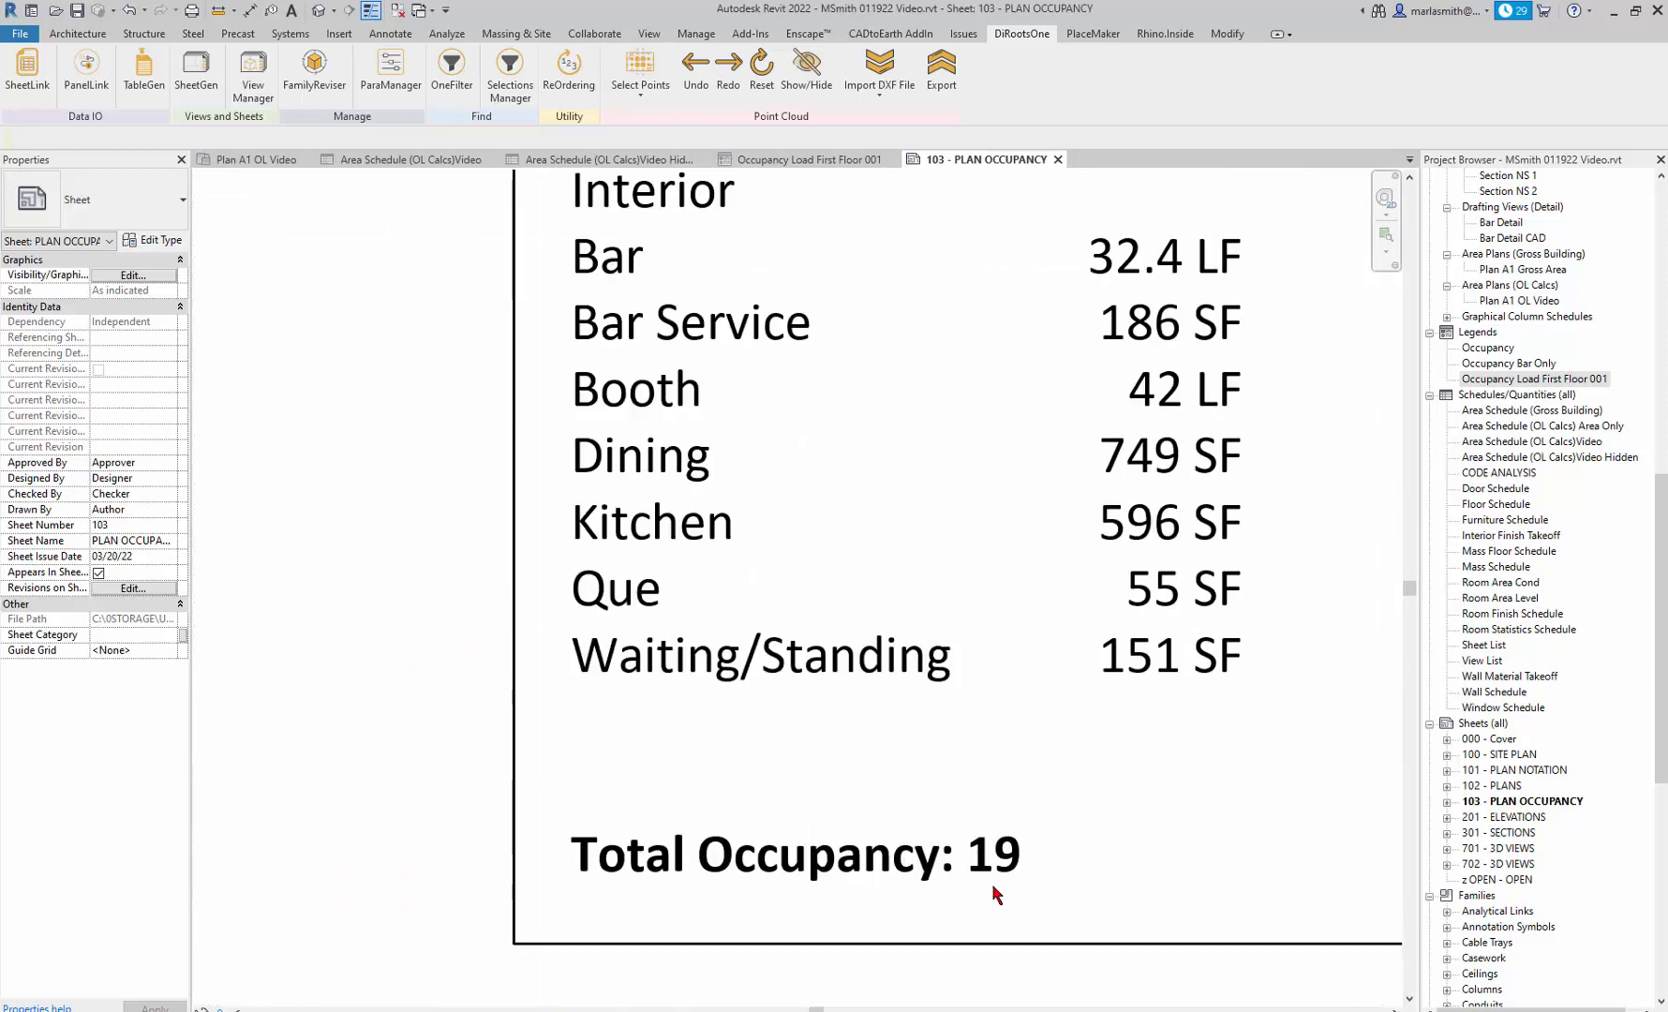
double_click(995, 864)
double_click(1012, 872)
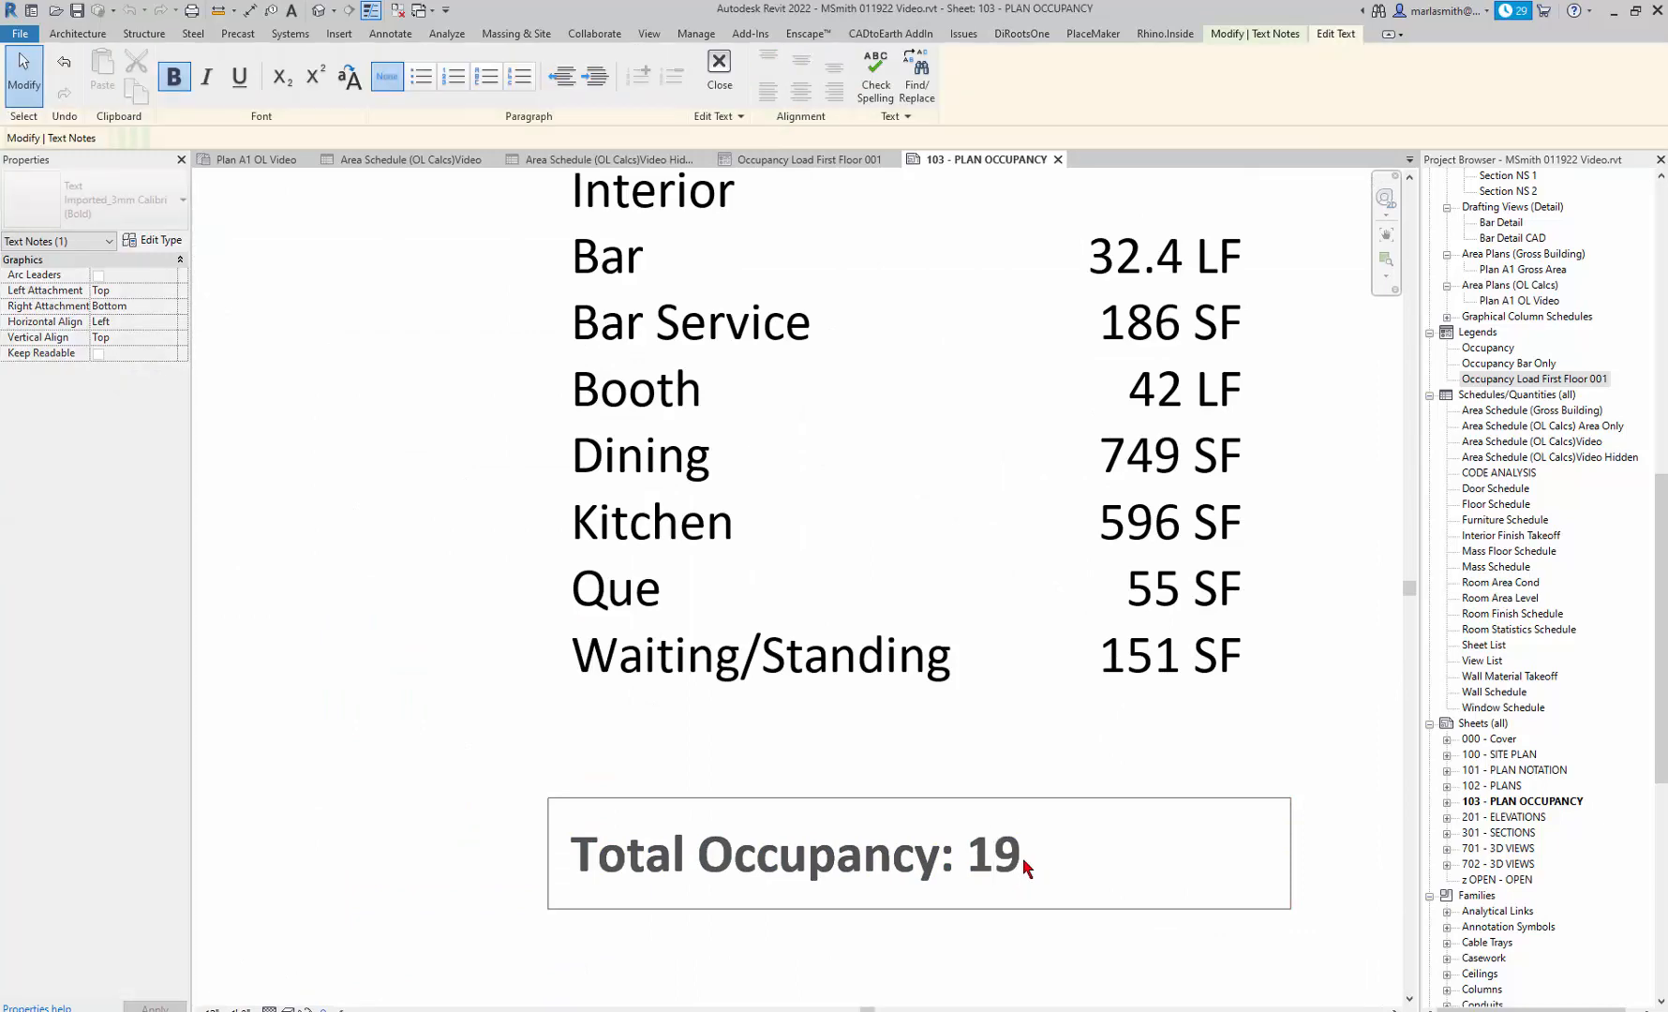
key("BackSpace")
left_click(957, 960)
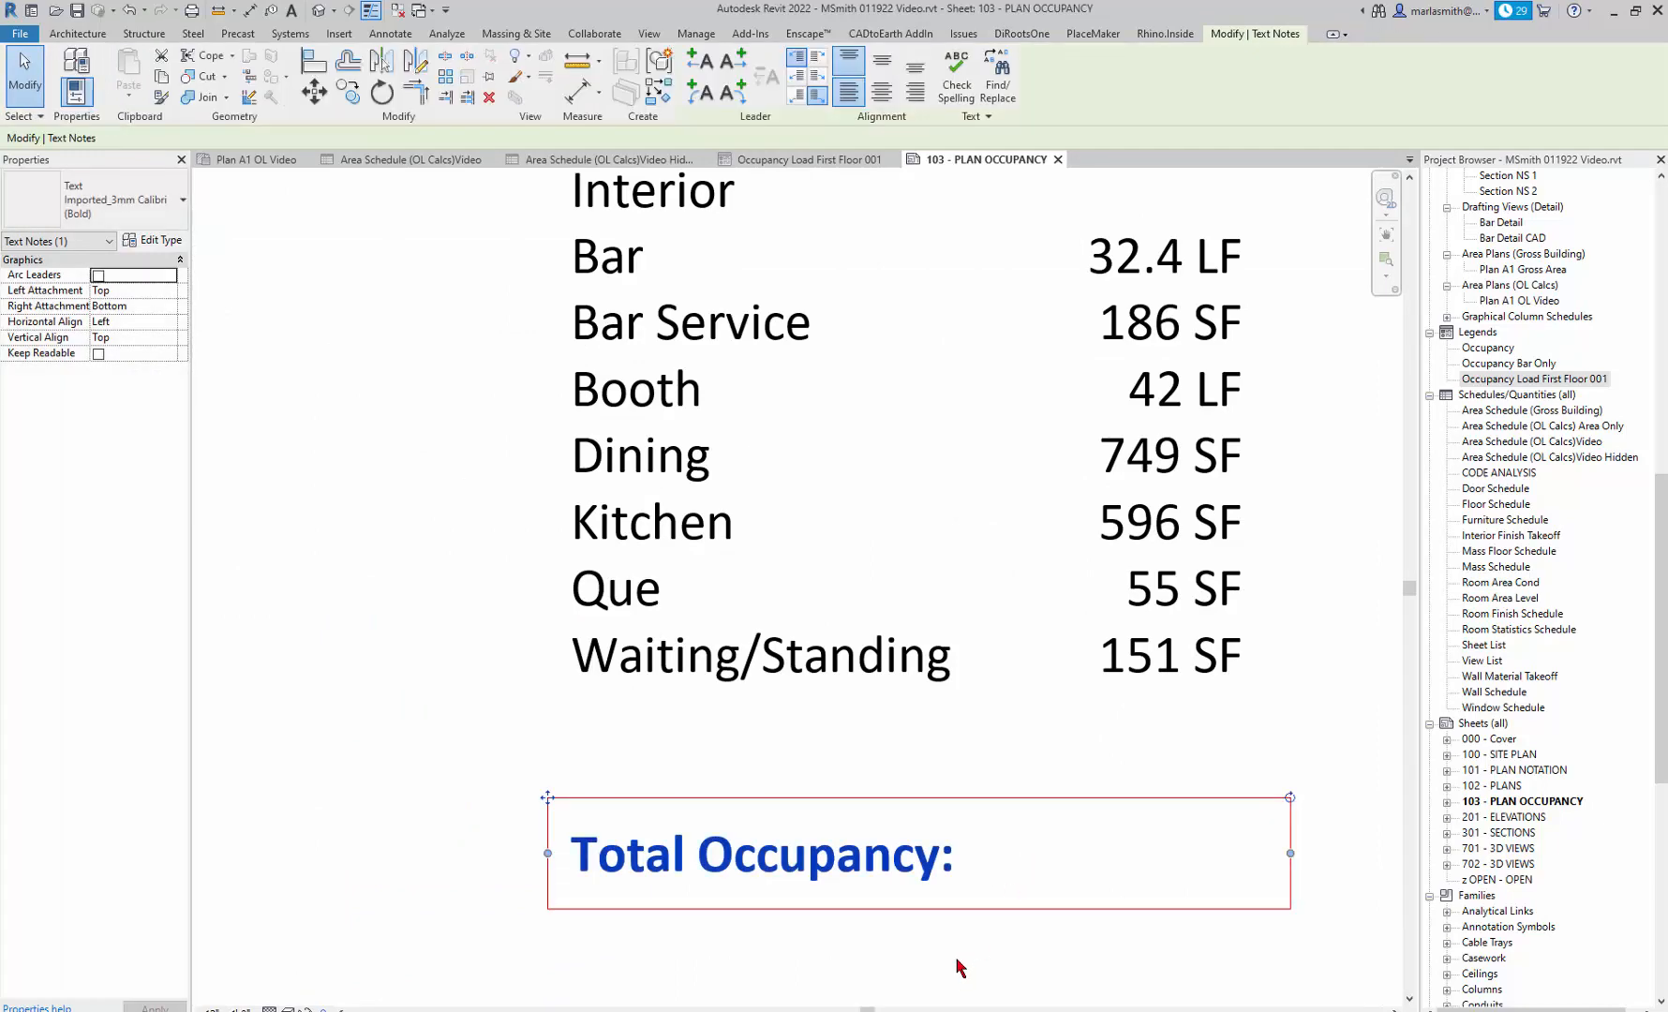
left_click(957, 967)
scroll(863, 881, "down", 3)
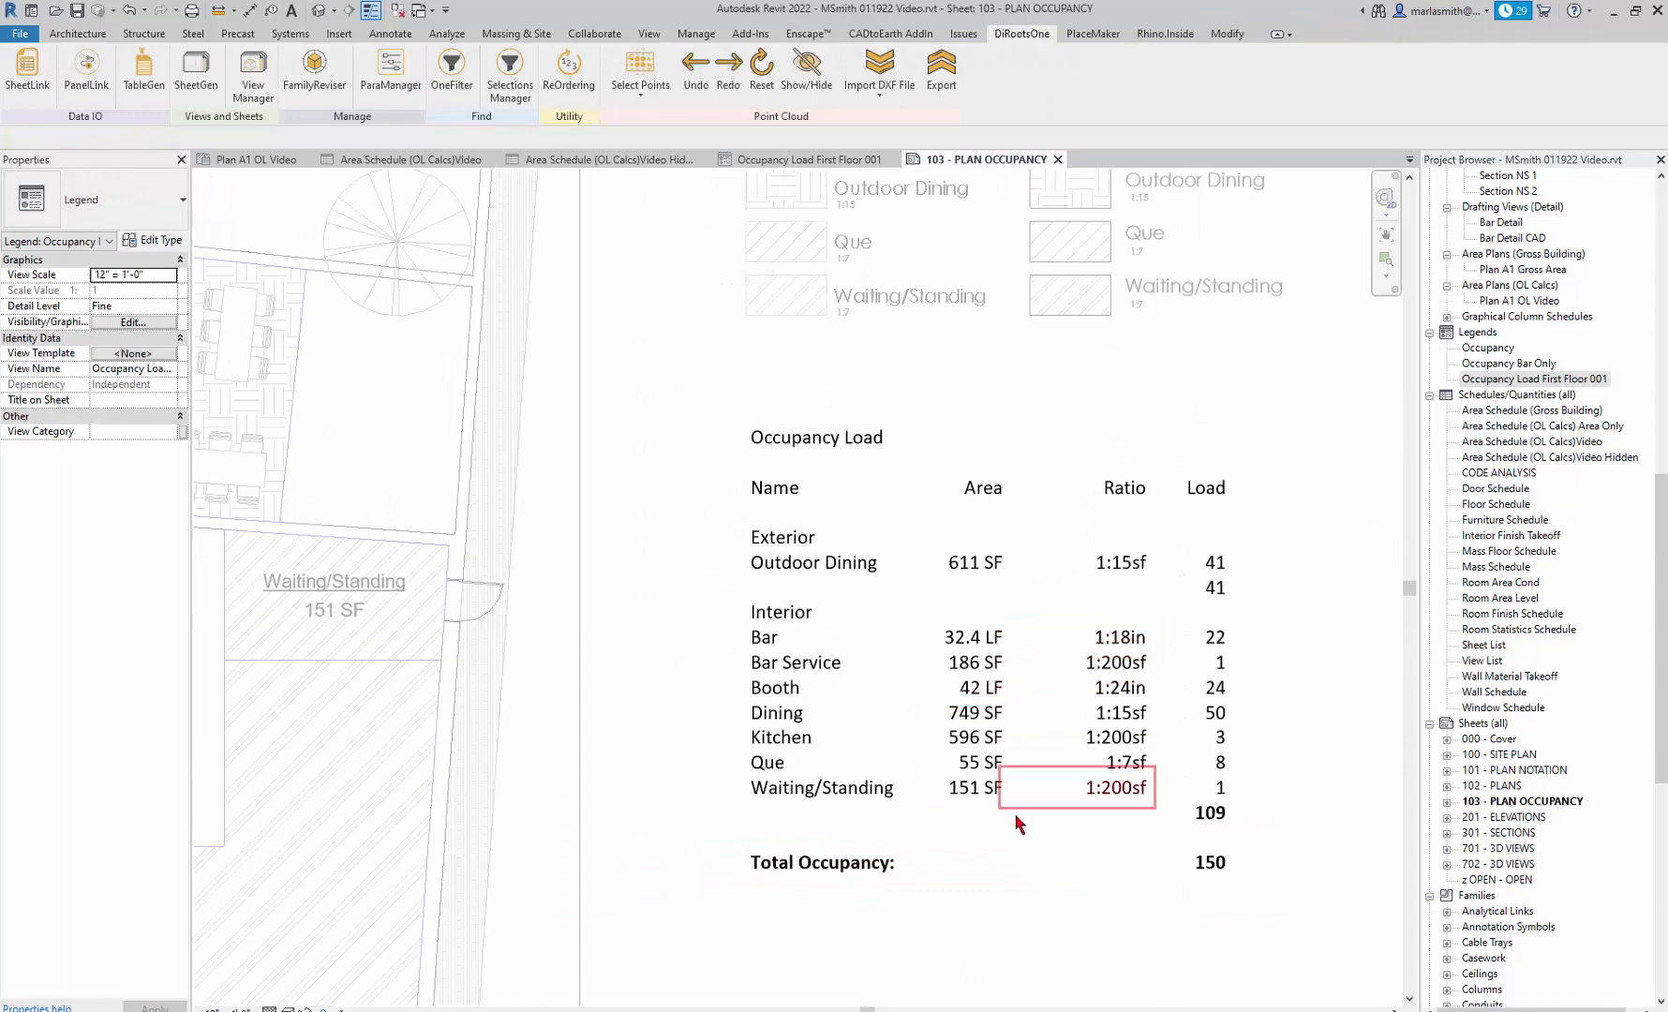
scroll(879, 729, "down", 2)
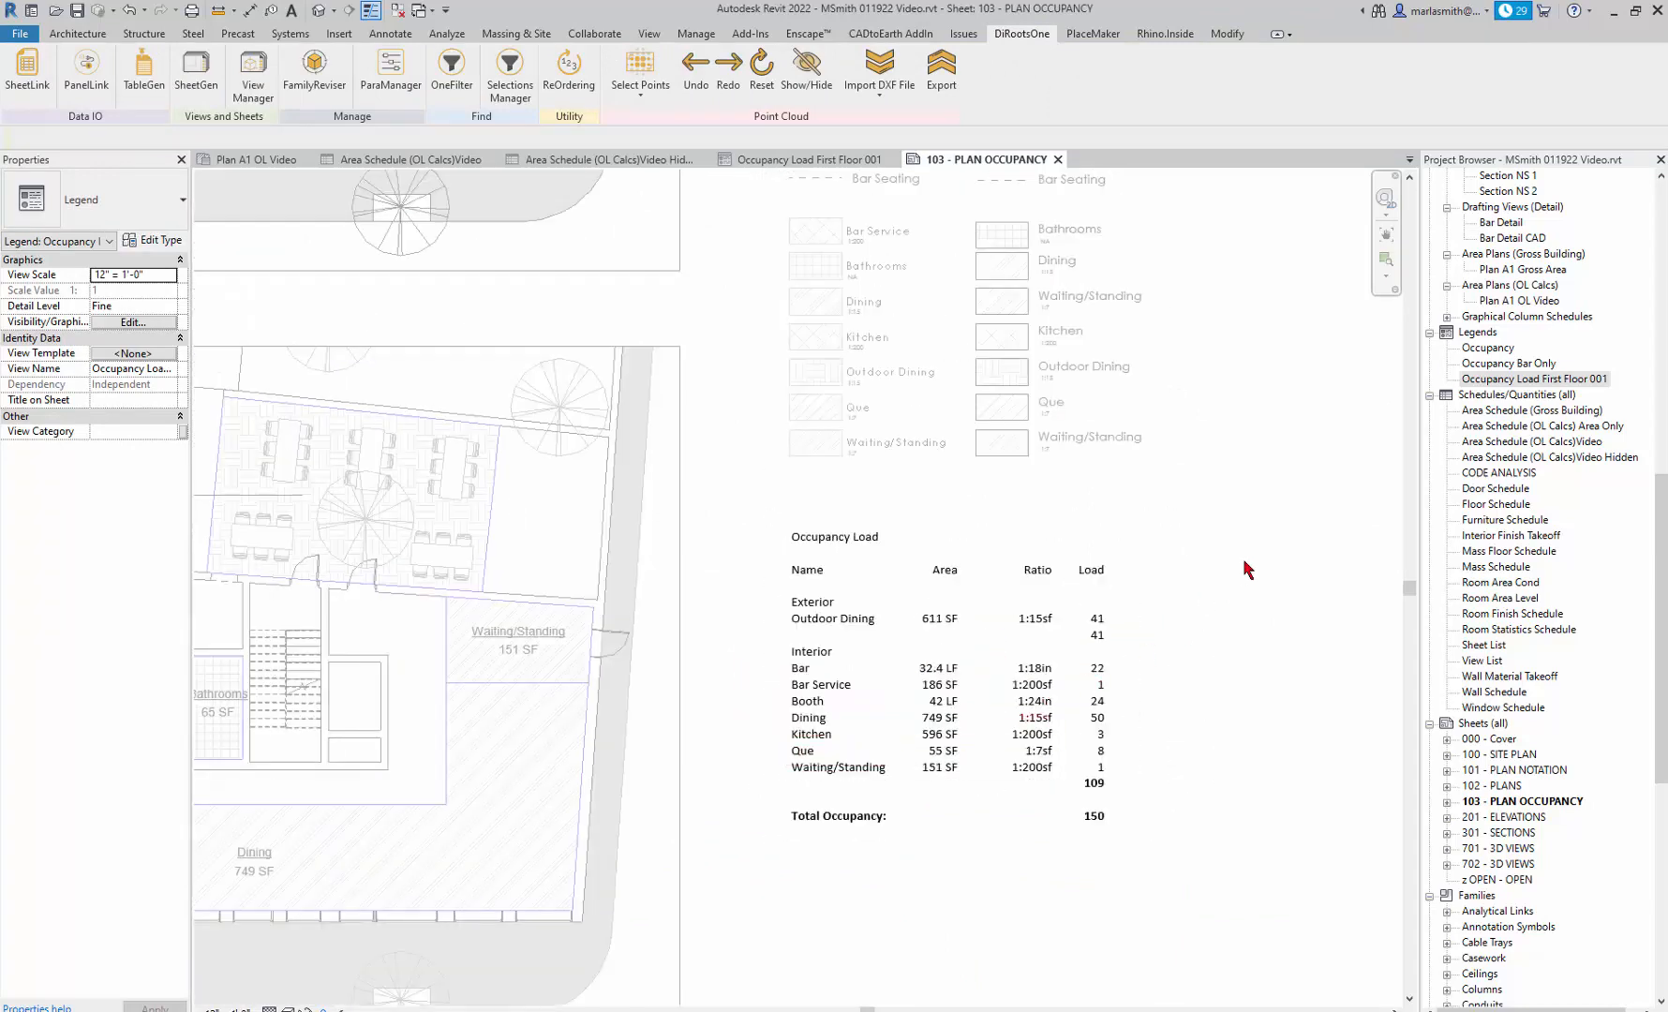
double_click(1299, 536)
Move the occupancy load legend further down the sheet, leaving more space beneath the hatch pattern legends.
scroll(1175, 721, "down", 2)
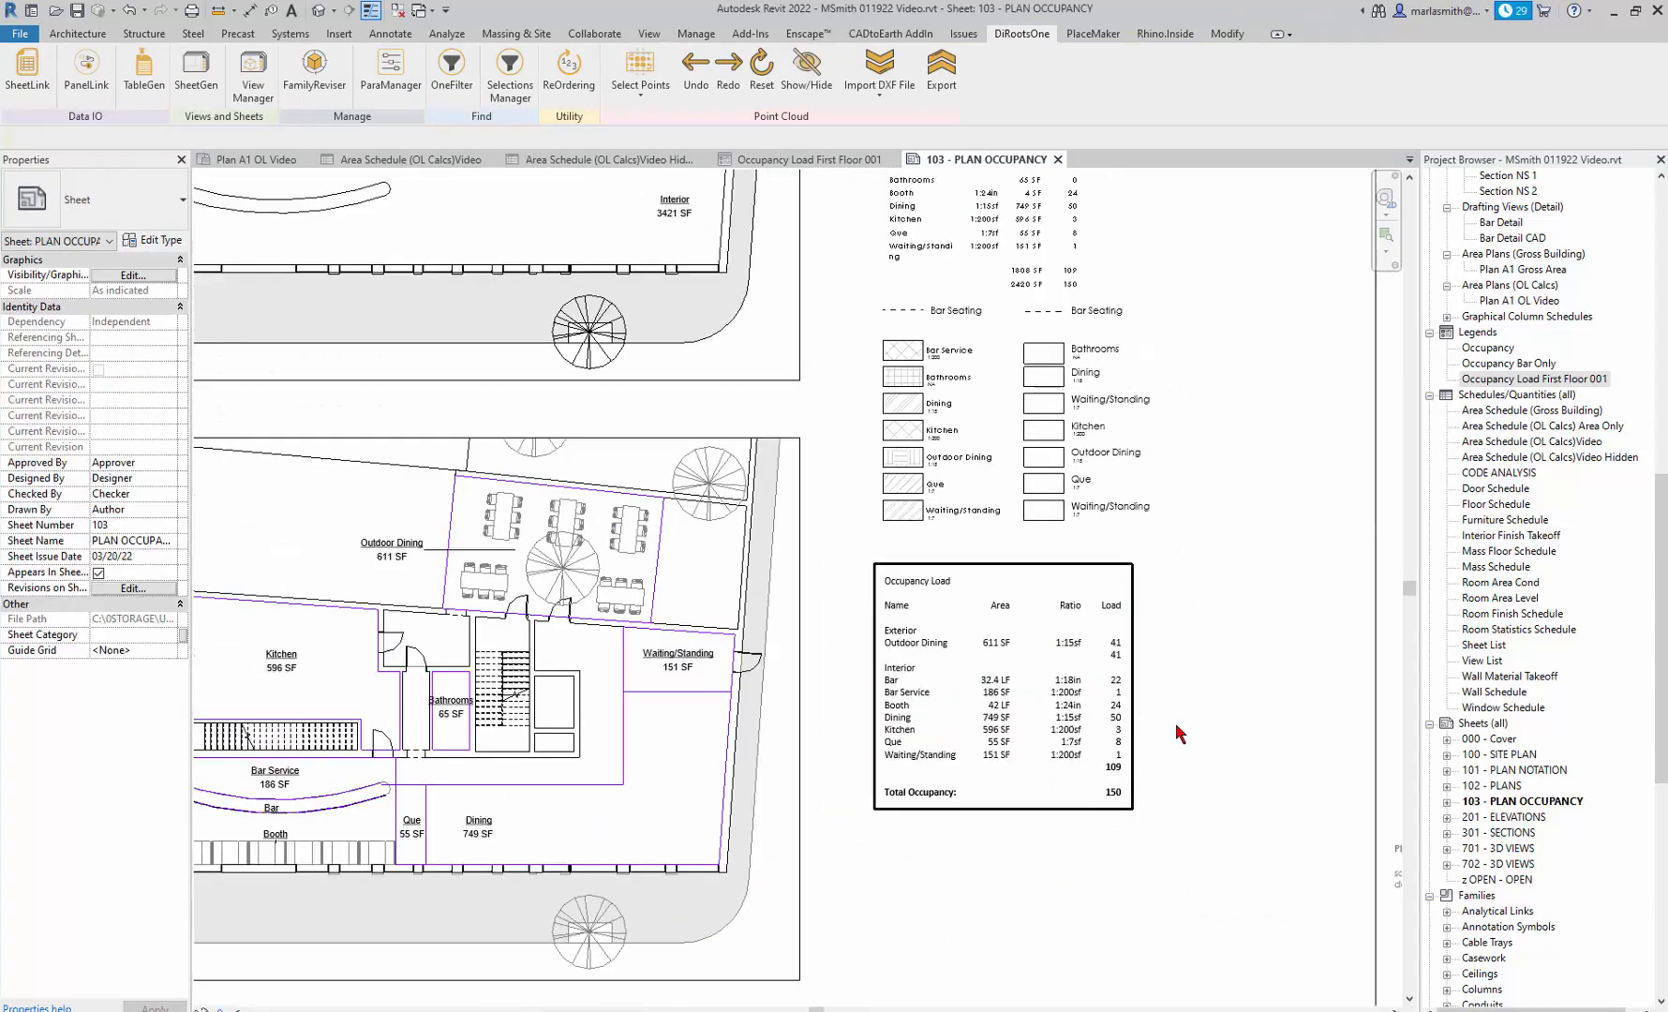
left_click(1094, 740)
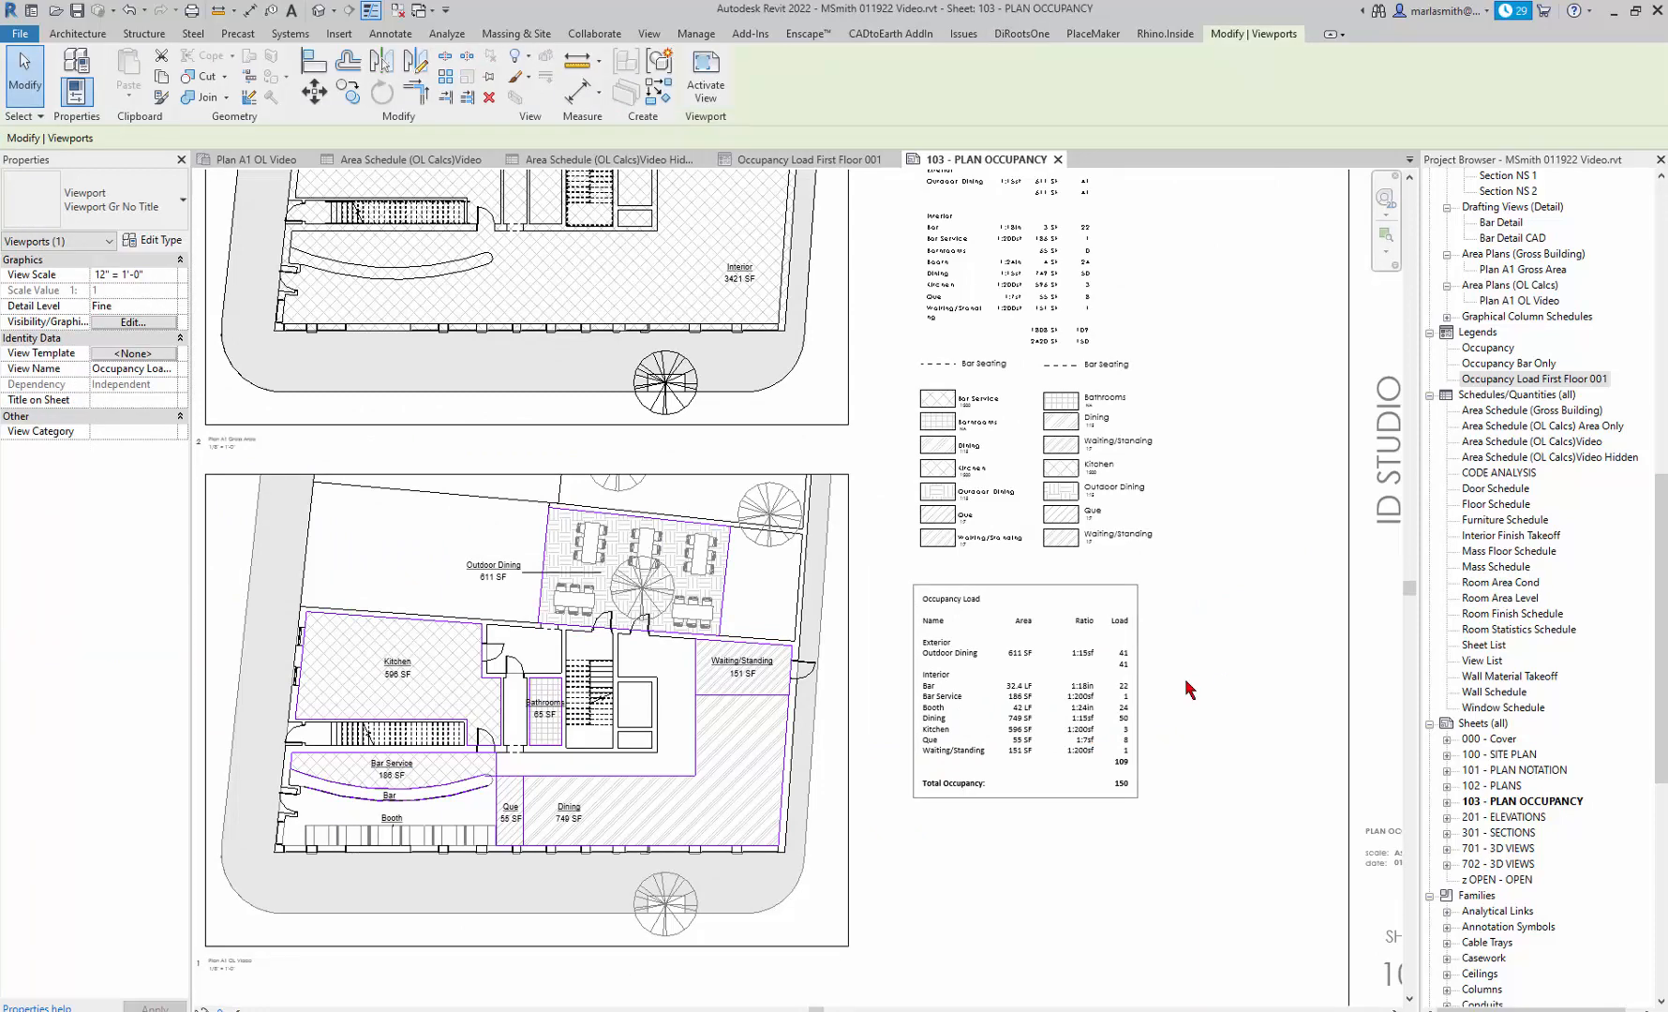
left_click_drag(1122, 701, 1124, 816)
left_click(1256, 654)
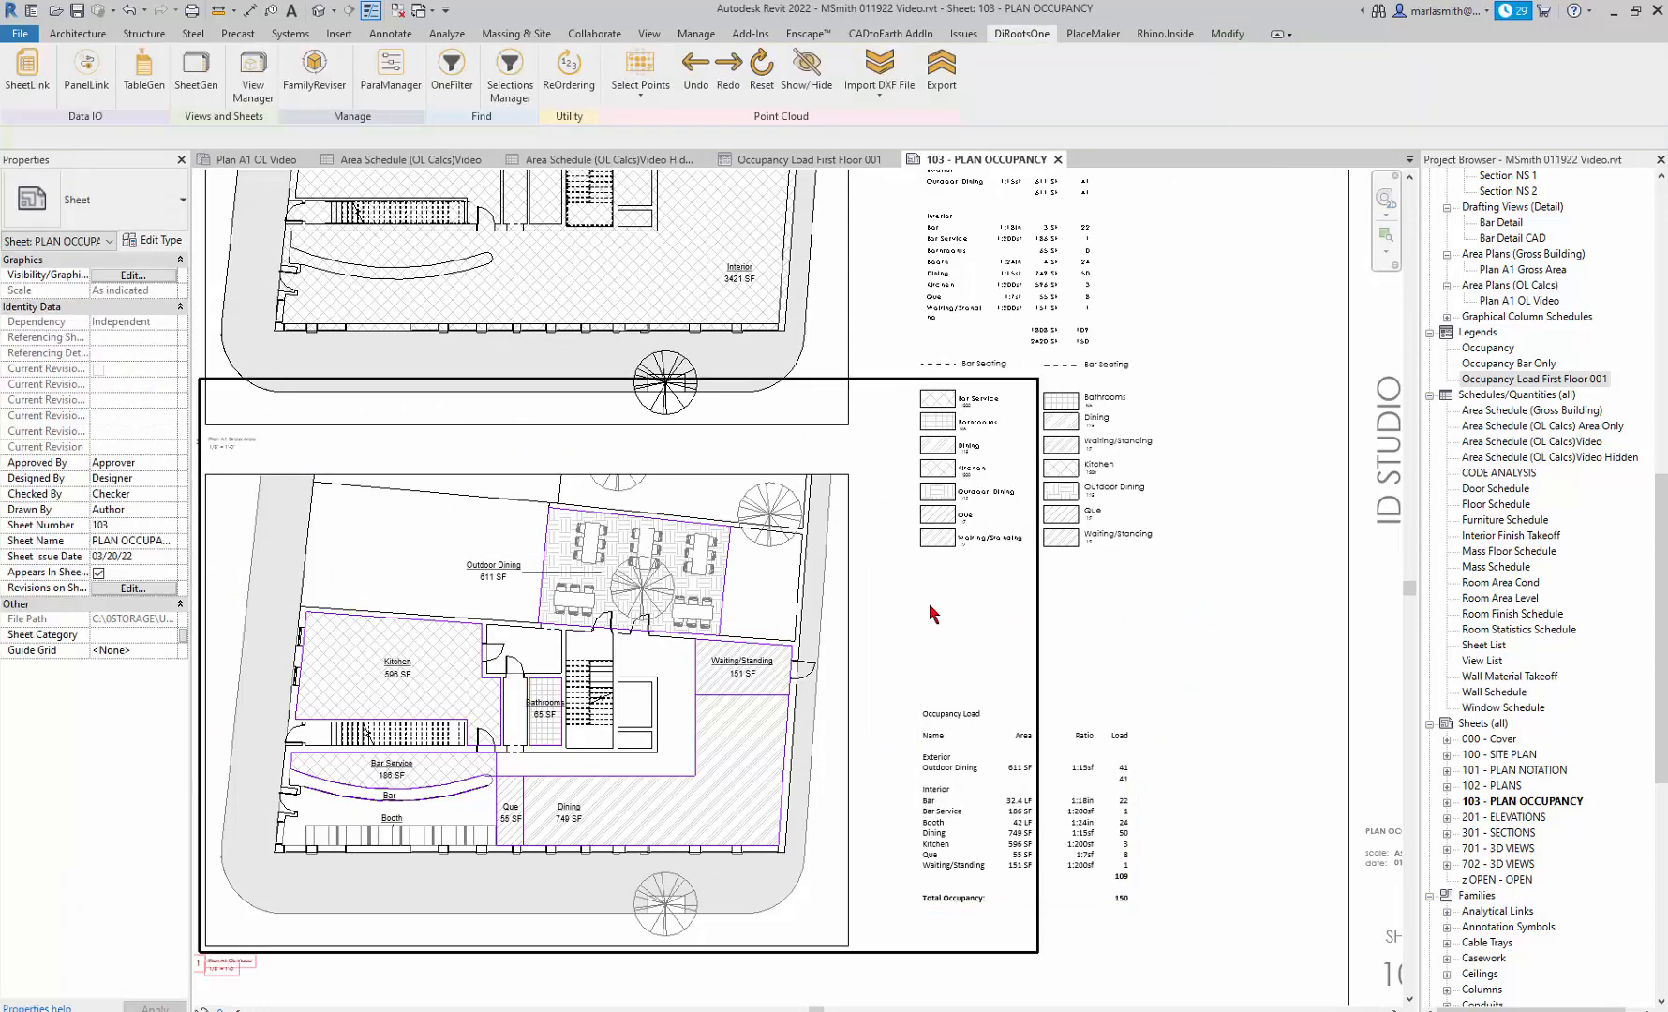
scroll(1106, 451, "up", 3)
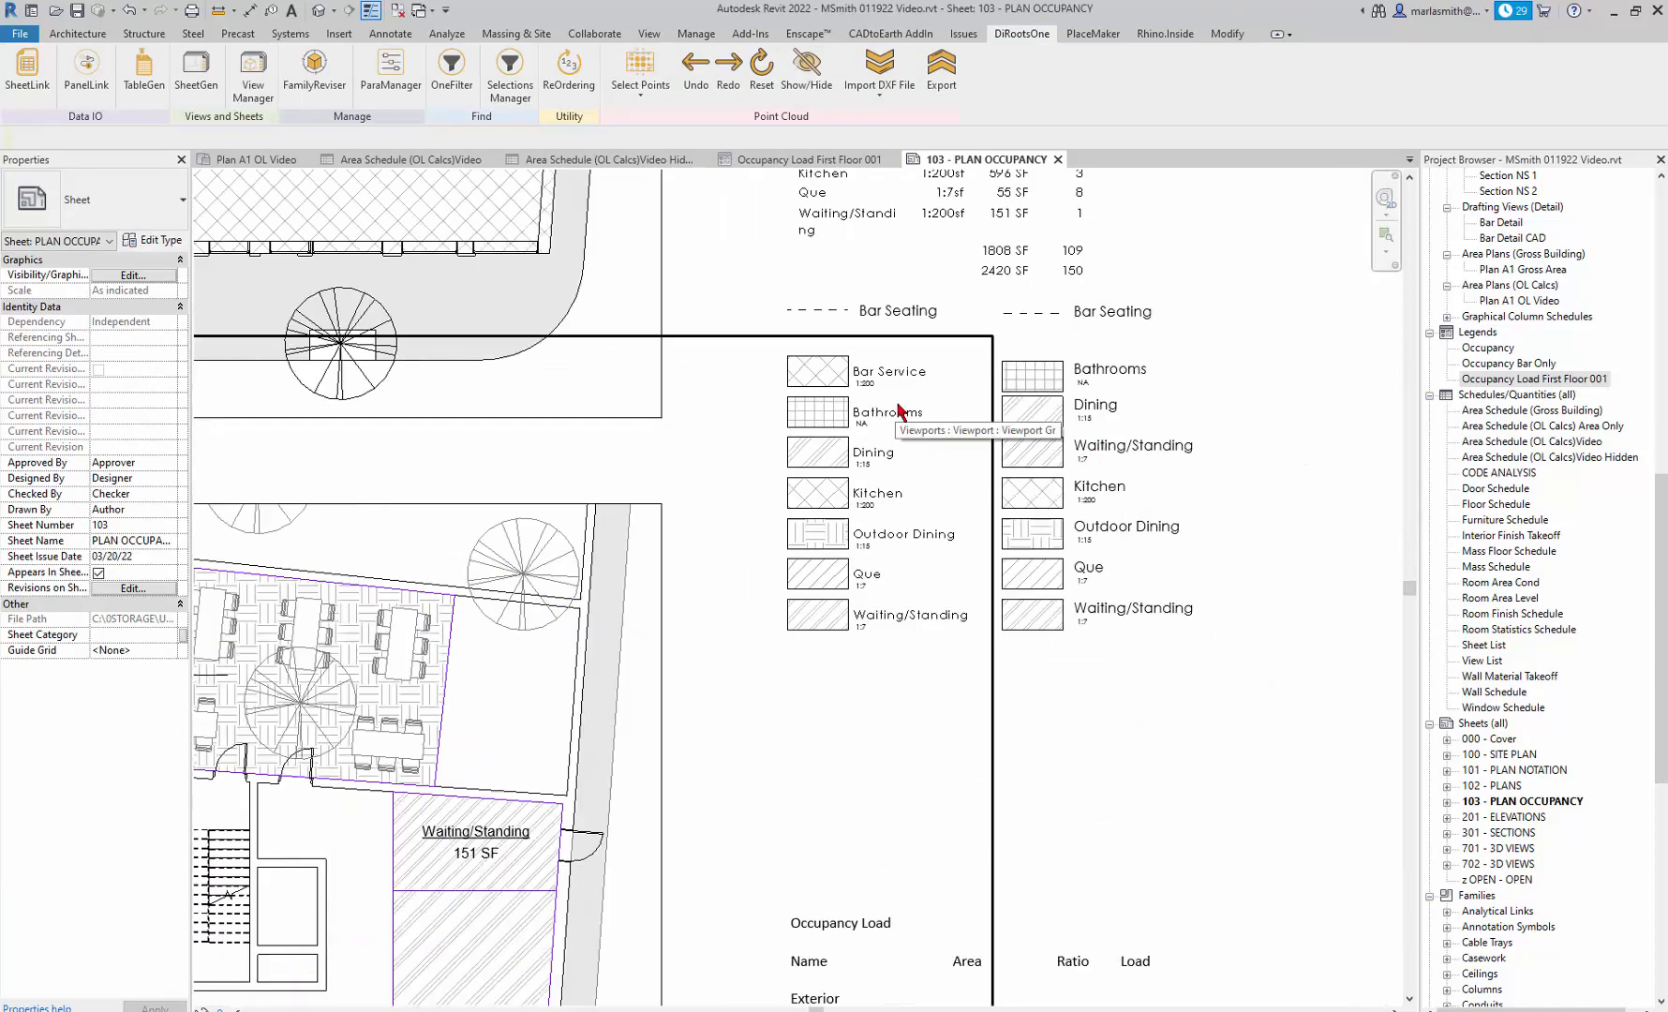
scroll(898, 408, "down", 4)
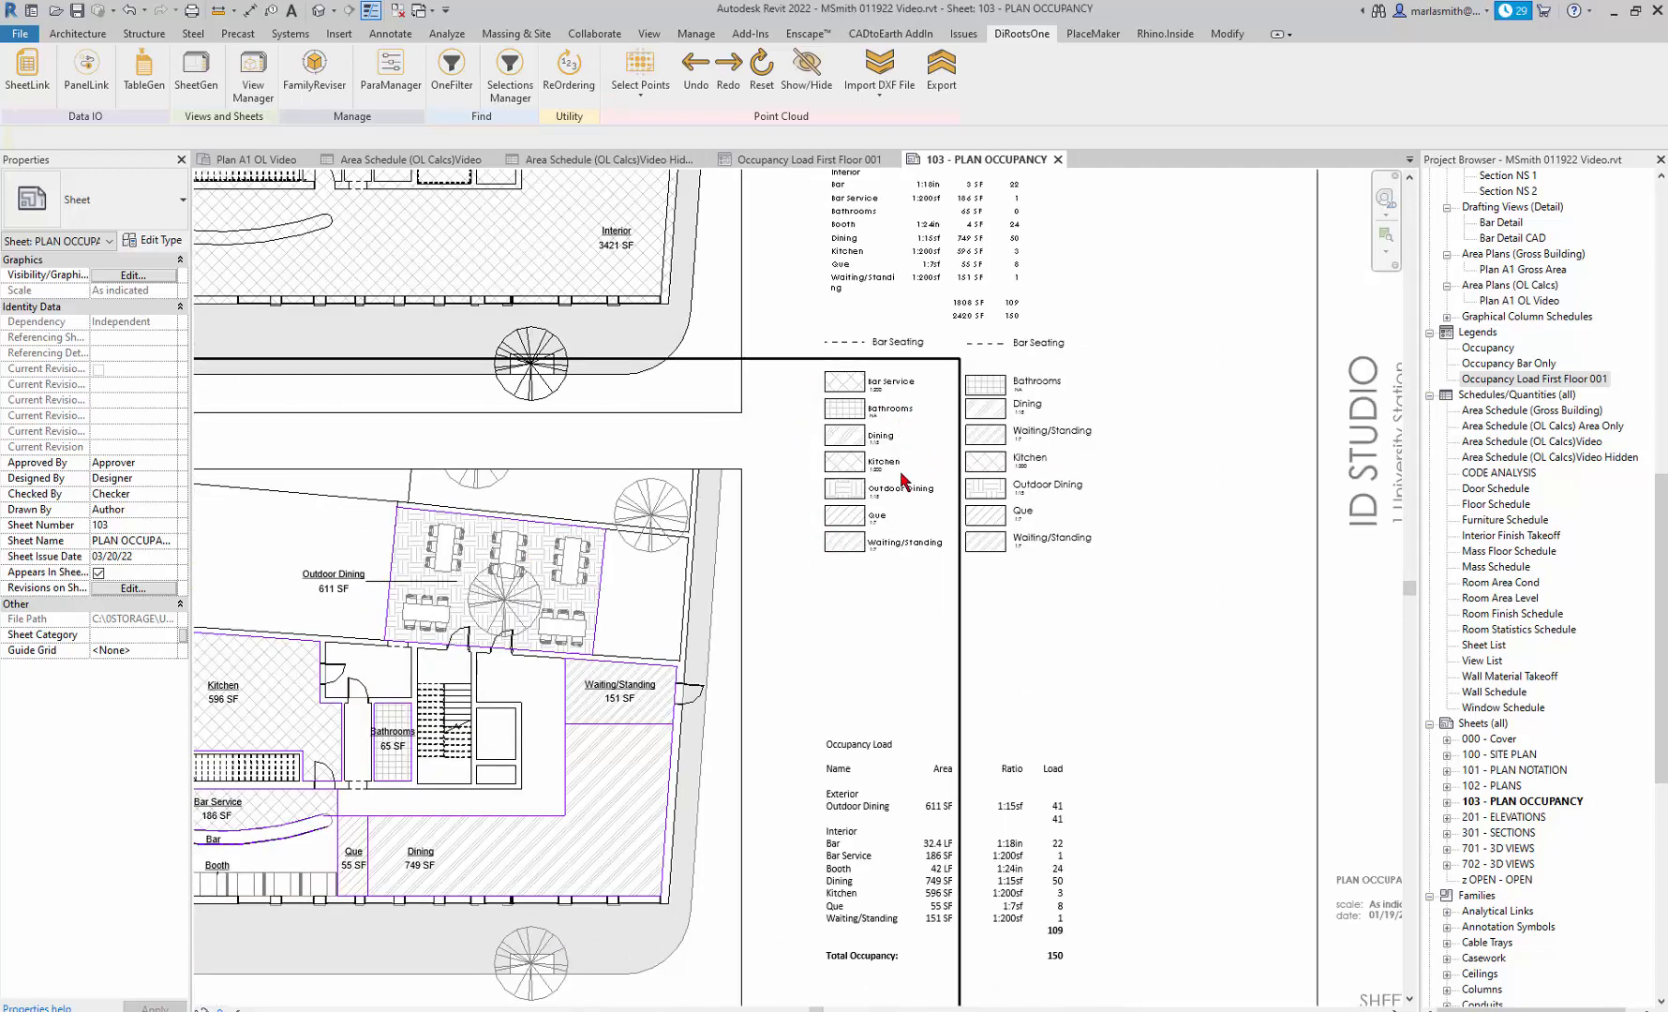
scroll(1134, 466, "down", 1)
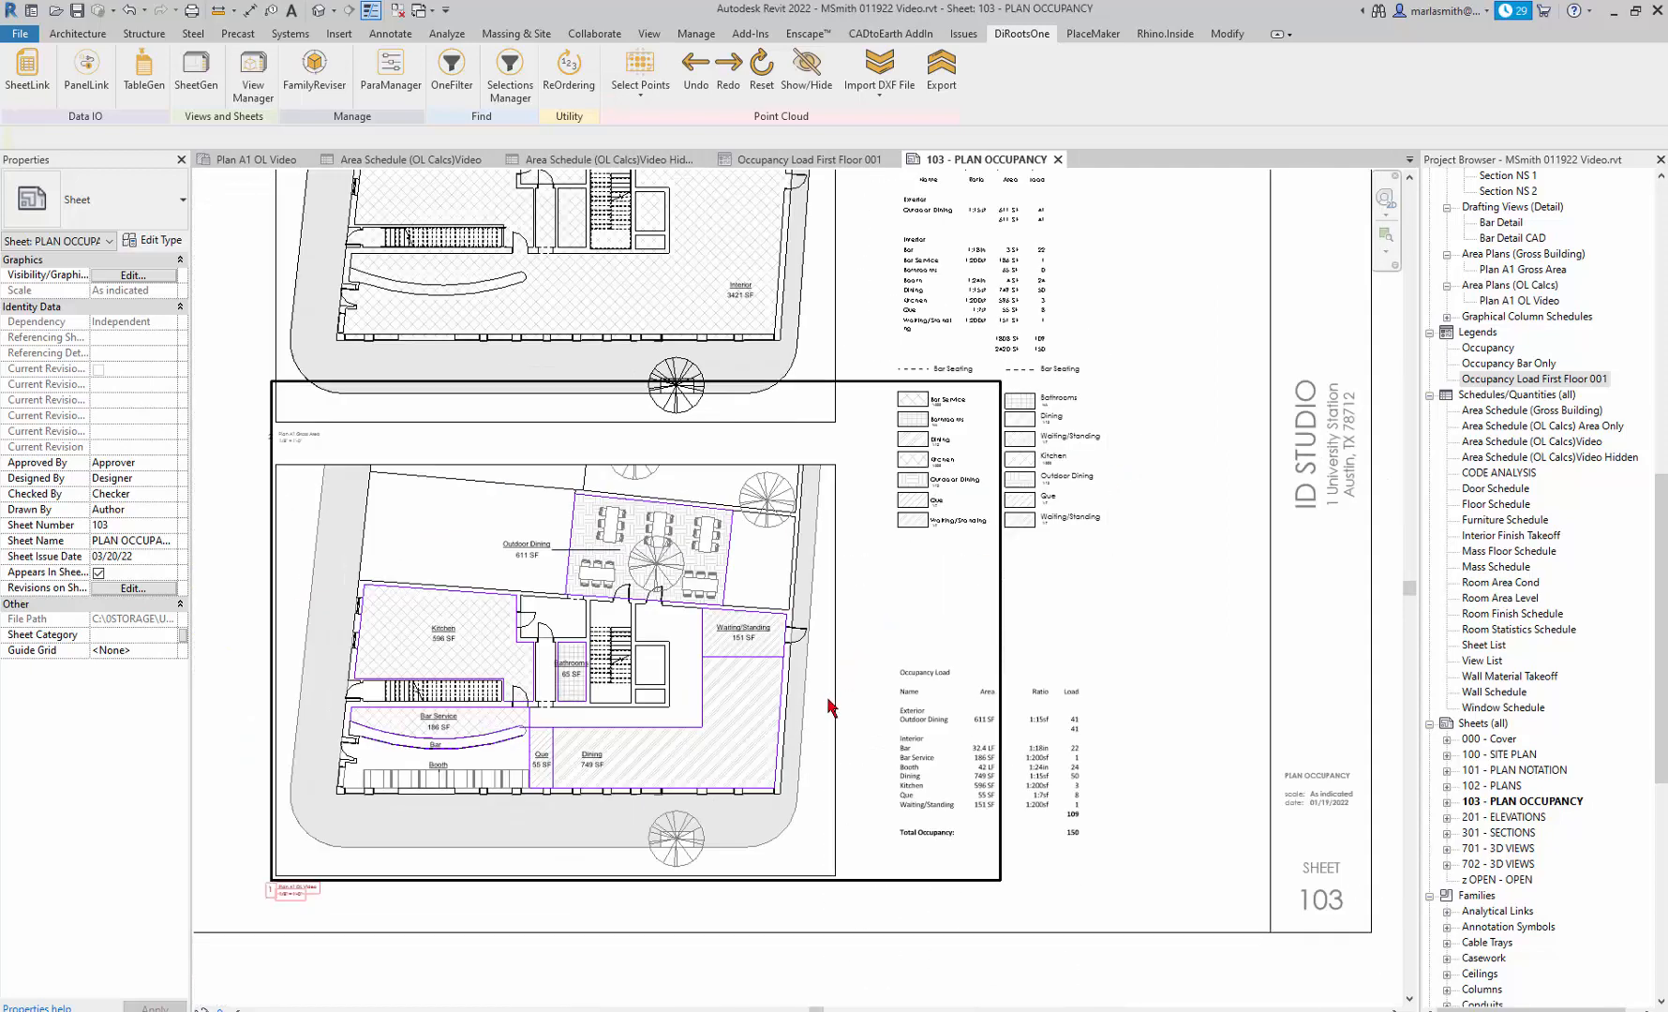